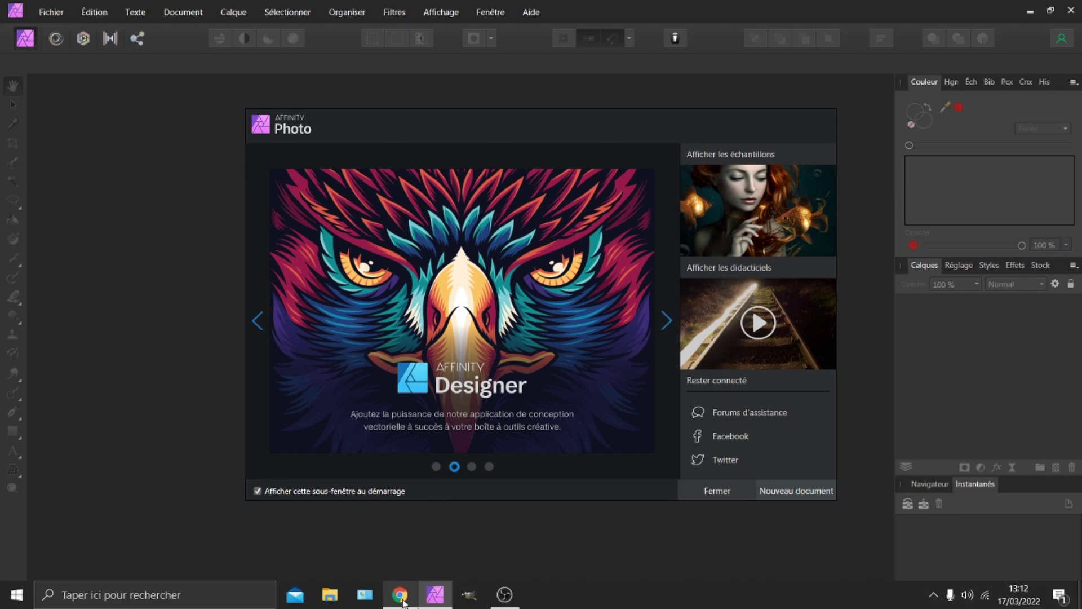
Step: Switch to Chrome, download 20 Cross Hatch Scatter Brushes.abr from OneDrive and show the downloaded file in its folder
{"action": "left_click", "coordinate": [401, 596]}
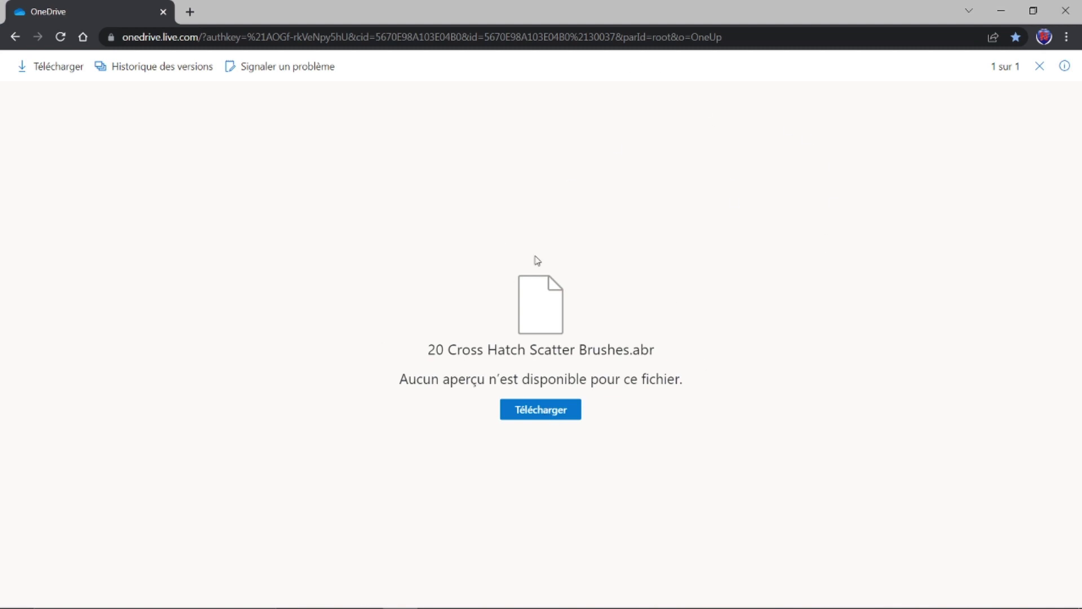
{"action": "left_click", "coordinate": [537, 418]}
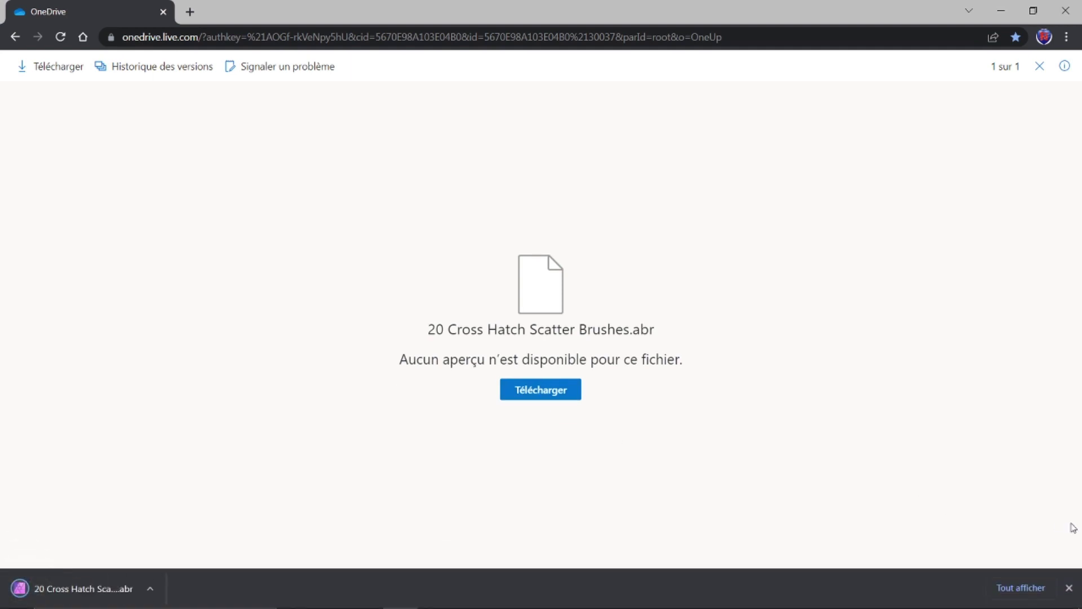
{"action": "left_click", "coordinate": [1021, 588]}
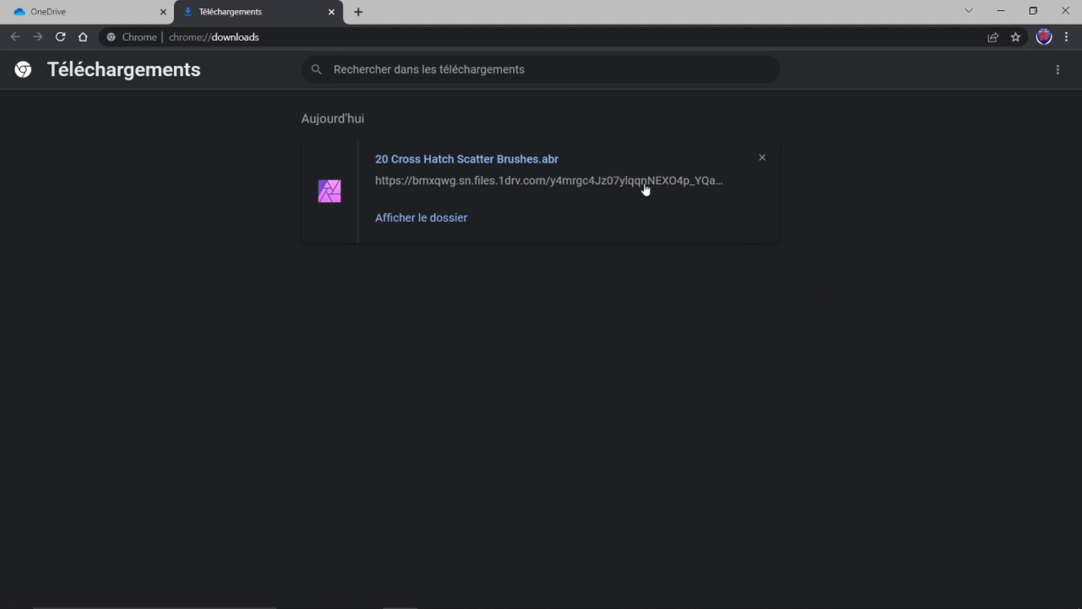
{"action": "left_click", "coordinate": [428, 223]}
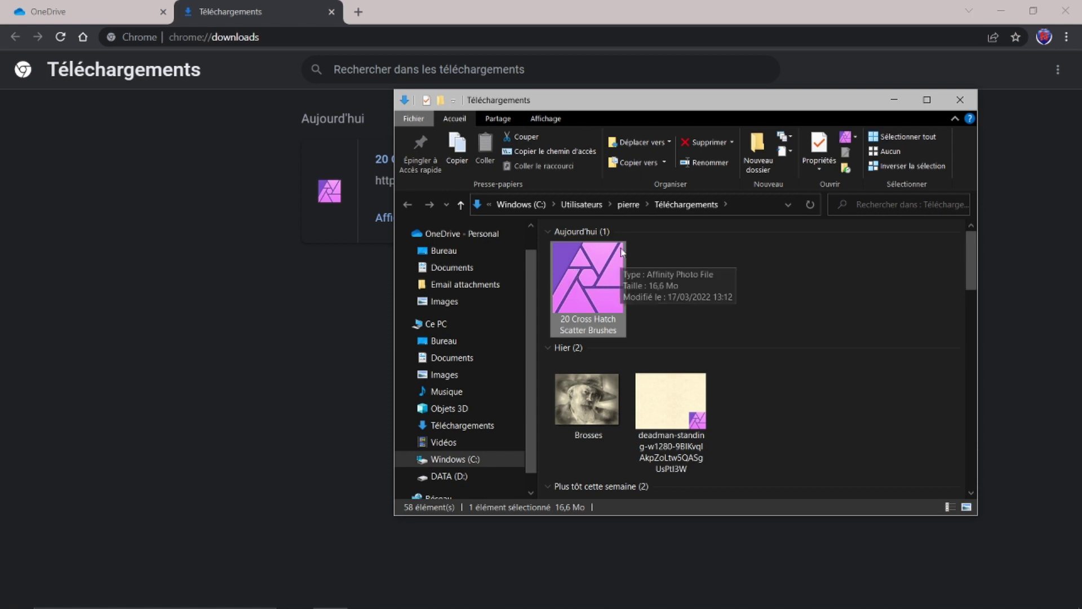
Step: Examine which programs are offered for opening the downloaded 20 Cross Hatch Scatter Brushes file
{"action": "right_click", "coordinate": [576, 273]}
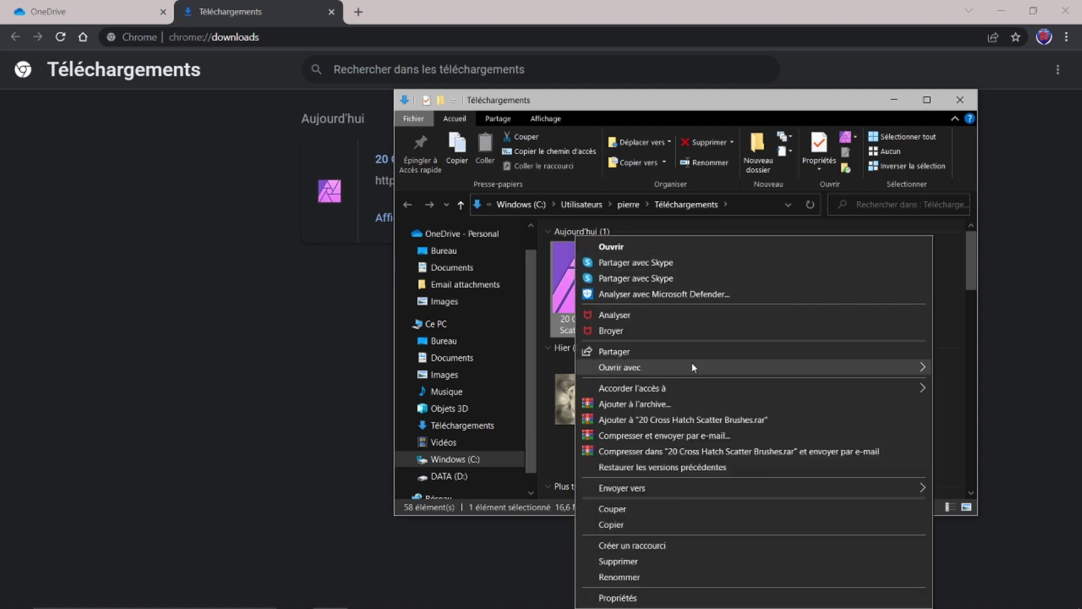
{"action": "mouse_move", "coordinate": [692, 367]}
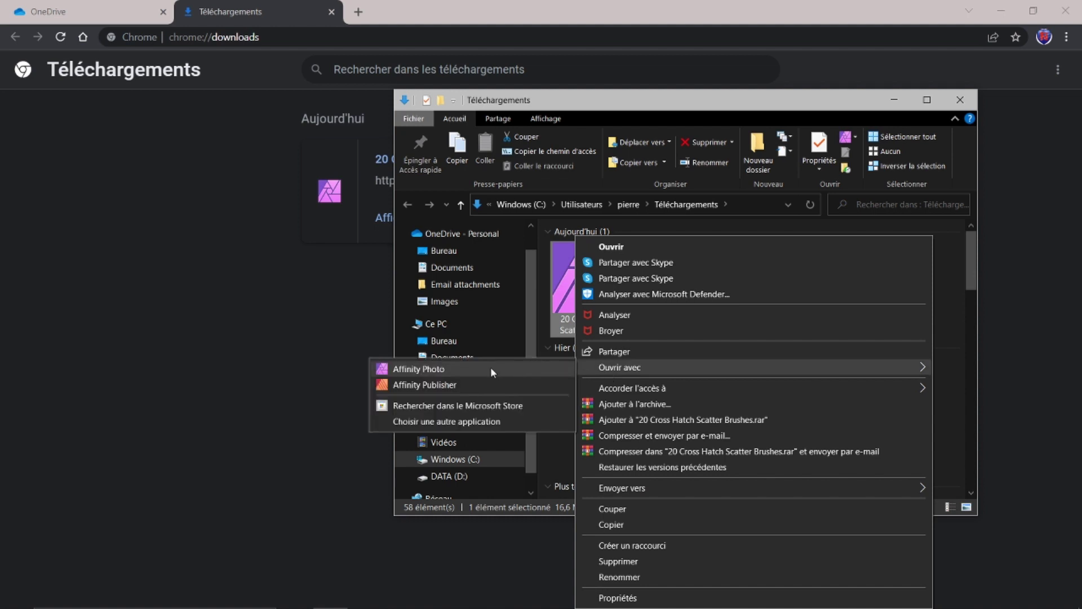
{"action": "left_click", "coordinate": [1027, 225]}
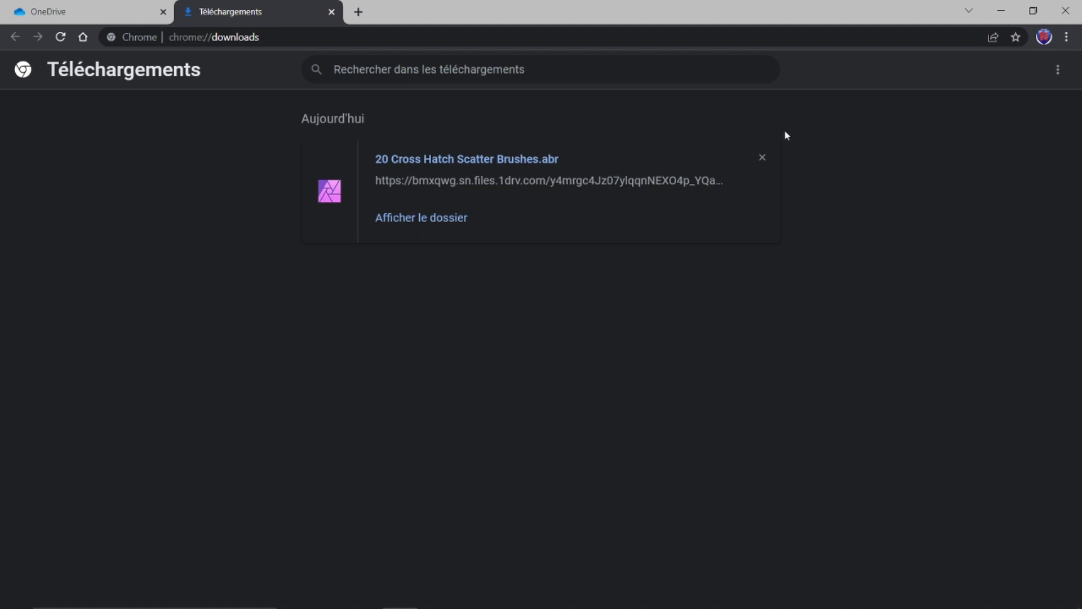
Step: Remove the brush file from the browser's download list and close the browser, the Downloads folder and Affinity Photo's welcome window
{"action": "left_click", "coordinate": [761, 159]}
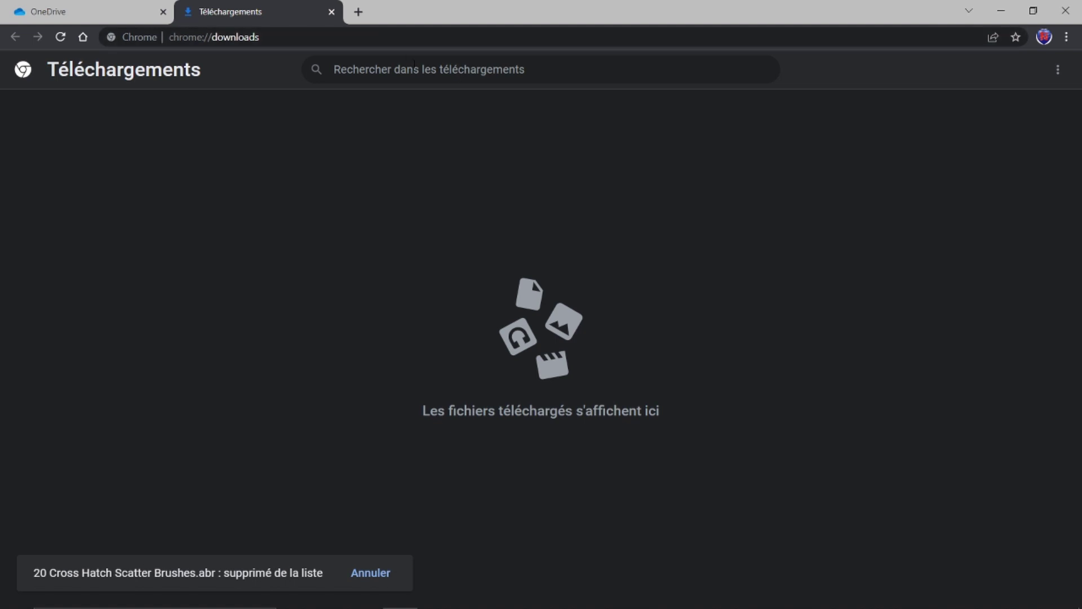
{"action": "left_click", "coordinate": [1067, 13]}
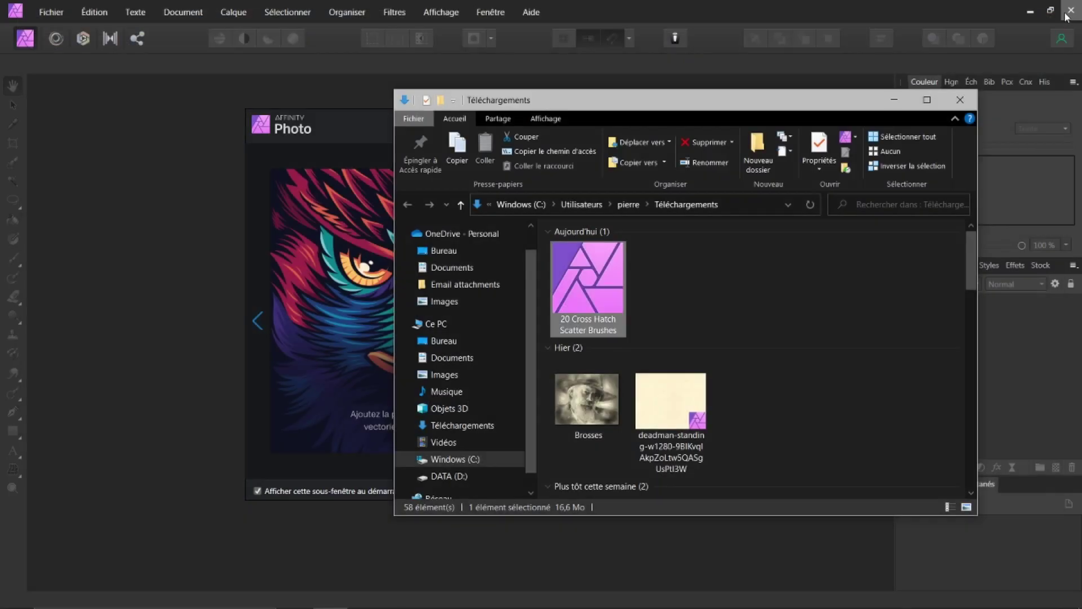
{"action": "left_click", "coordinate": [959, 101]}
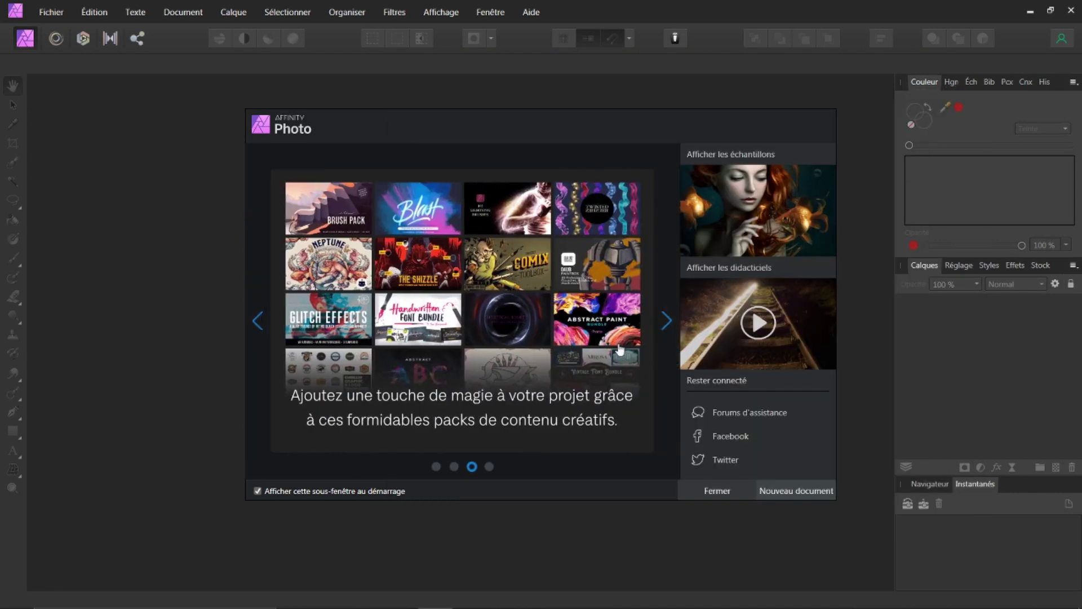
{"action": "left_click", "coordinate": [715, 495]}
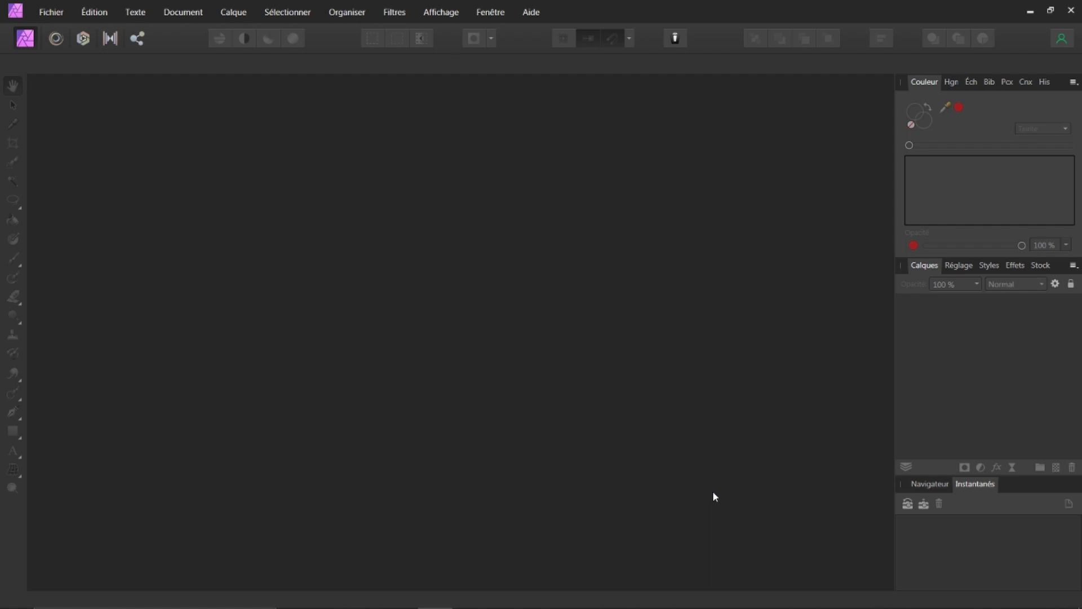
Step: Open the recent deadman-standing JPG portrait of the bearded man in the hat
{"action": "left_click", "coordinate": [46, 12]}
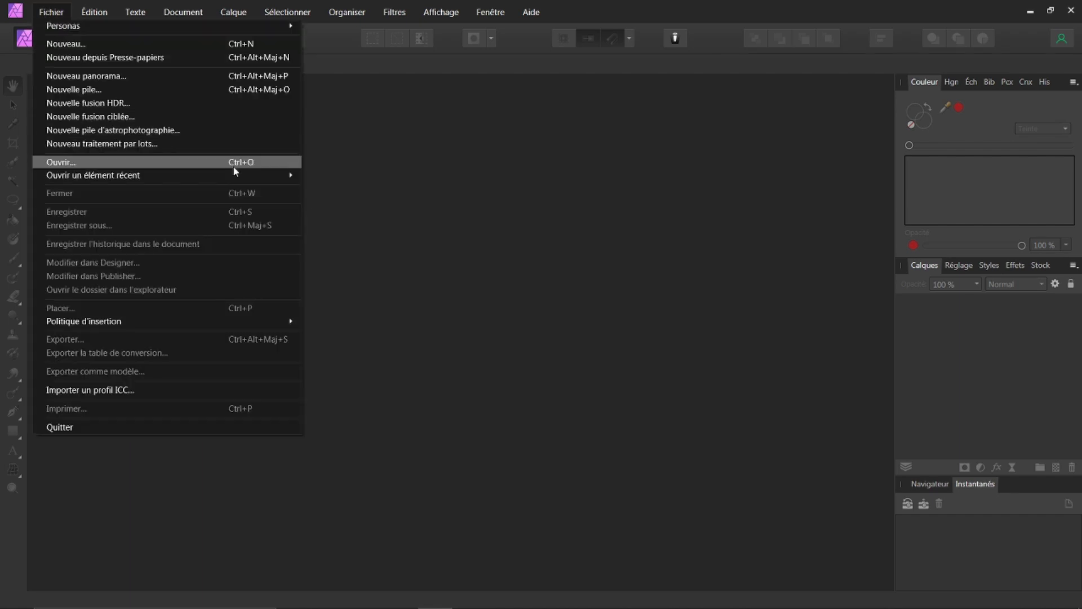
{"action": "mouse_move", "coordinate": [239, 176]}
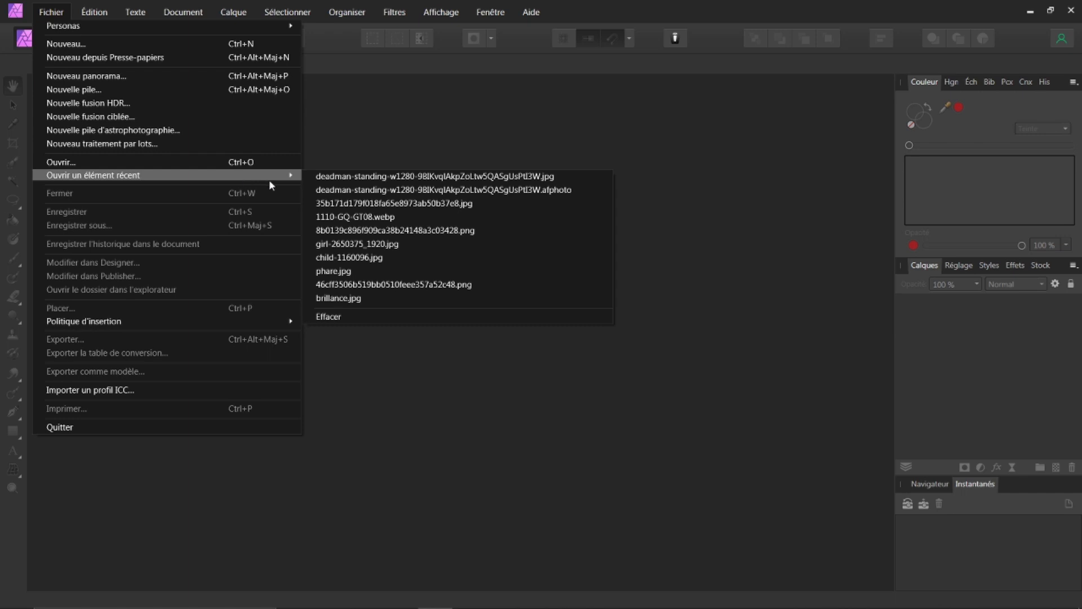
{"action": "left_click", "coordinate": [341, 177]}
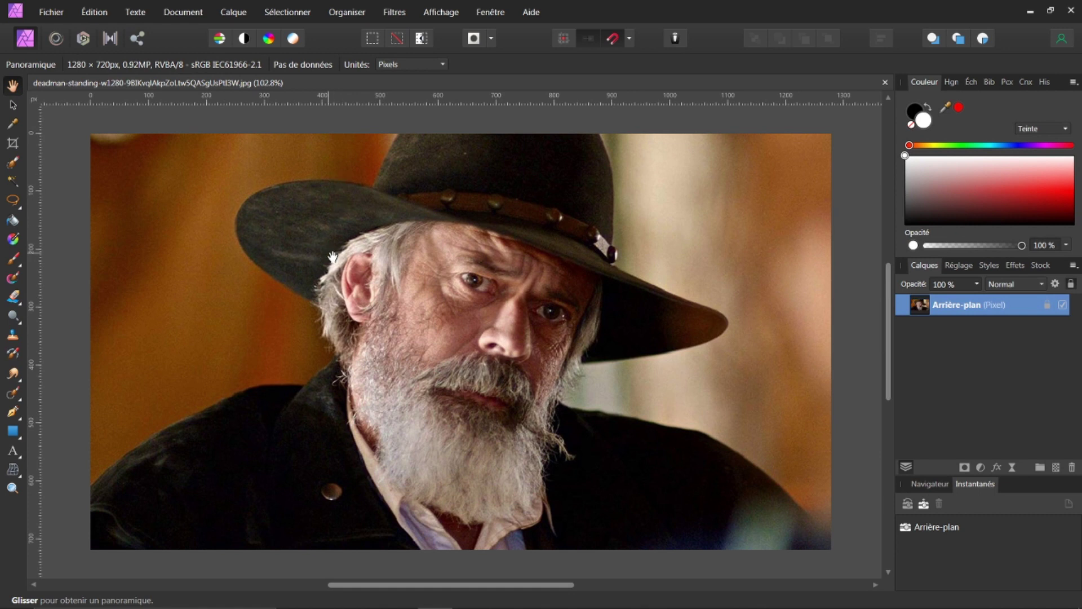
Step: Crop both sides of the portrait close to the hat brim, to about 900 x 720 px
{"action": "left_click", "coordinate": [12, 145]}
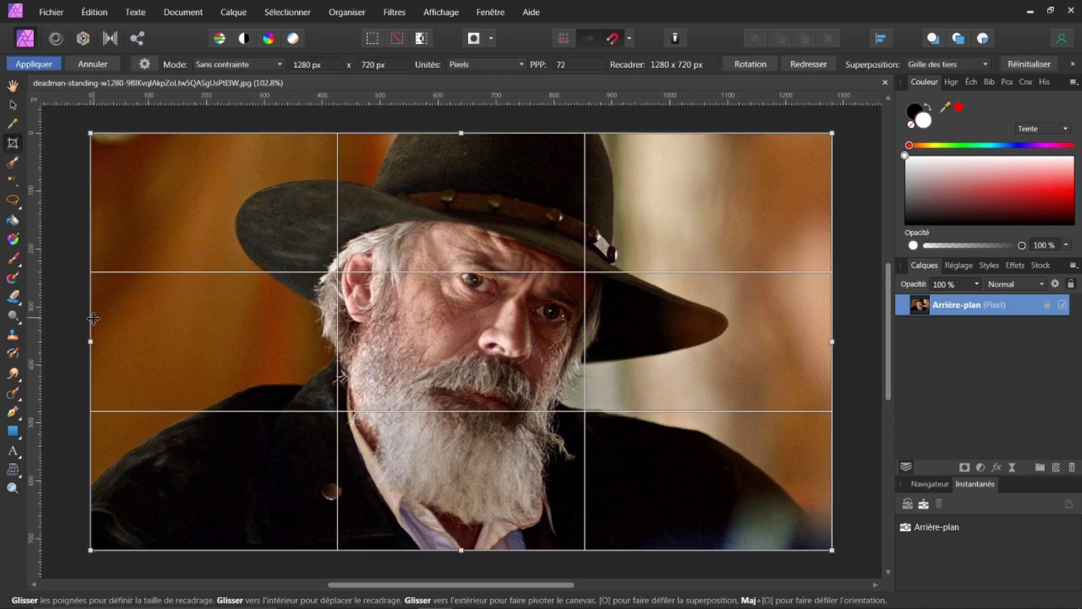
{"action": "left_click_drag", "start_coordinate": [94, 340], "coordinate": [220, 371]}
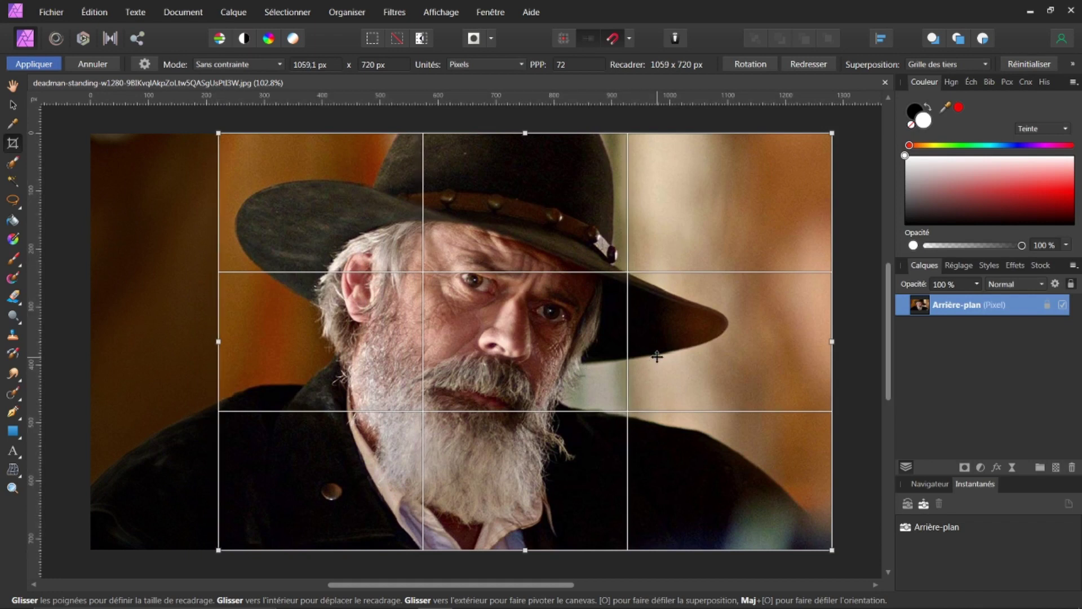
{"action": "left_click_drag", "start_coordinate": [832, 341], "coordinate": [739, 343]}
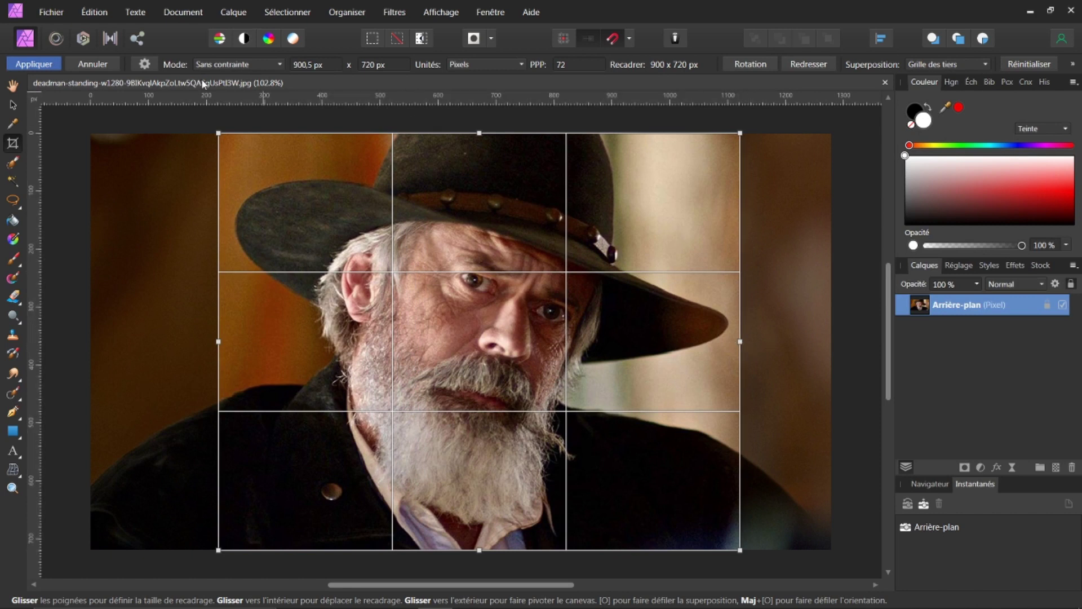
{"action": "left_click", "coordinate": [33, 66]}
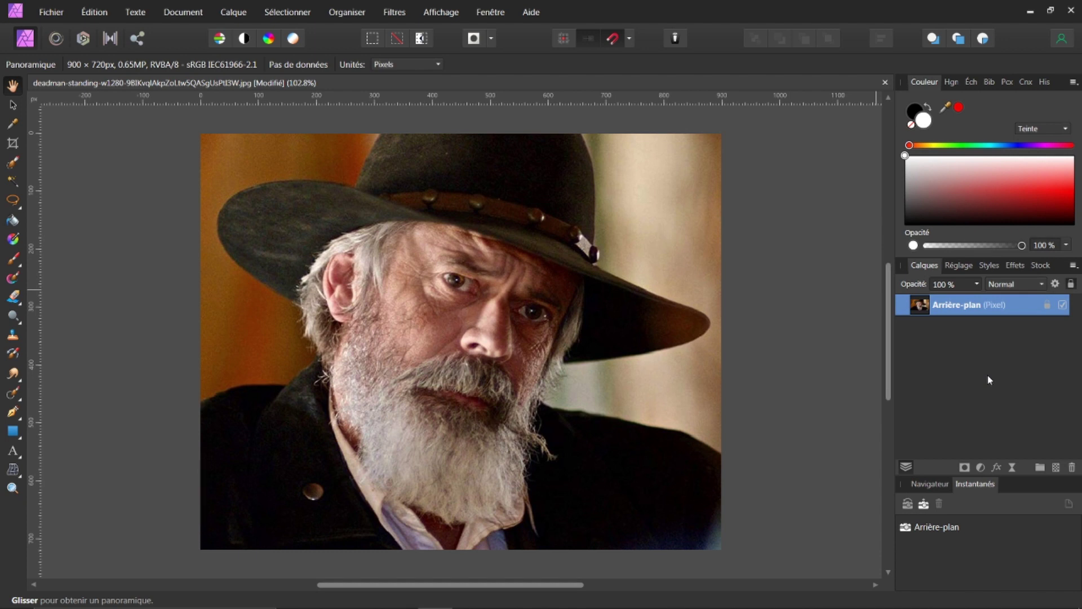
Step: Duplicate the Arrière-plan layer and hide the locked original beneath it
{"action": "key", "text": "ctrl+j"}
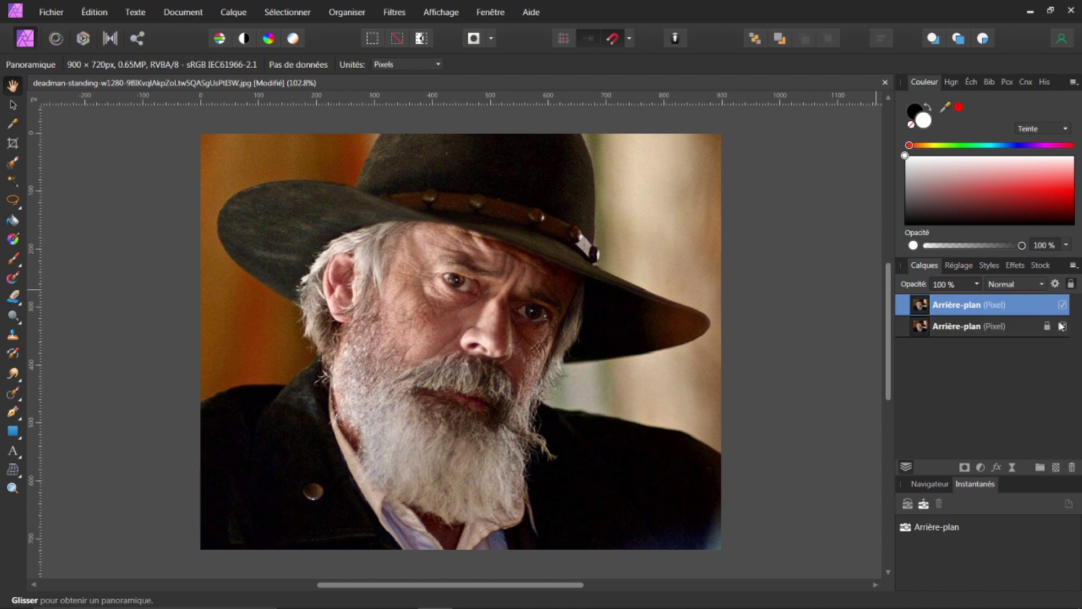
{"action": "left_click", "coordinate": [1063, 327]}
Step: Select the whole man with the Selection Brush, covering the hat, face, hair, beard and both sides of the coat
{"action": "left_click", "coordinate": [12, 164]}
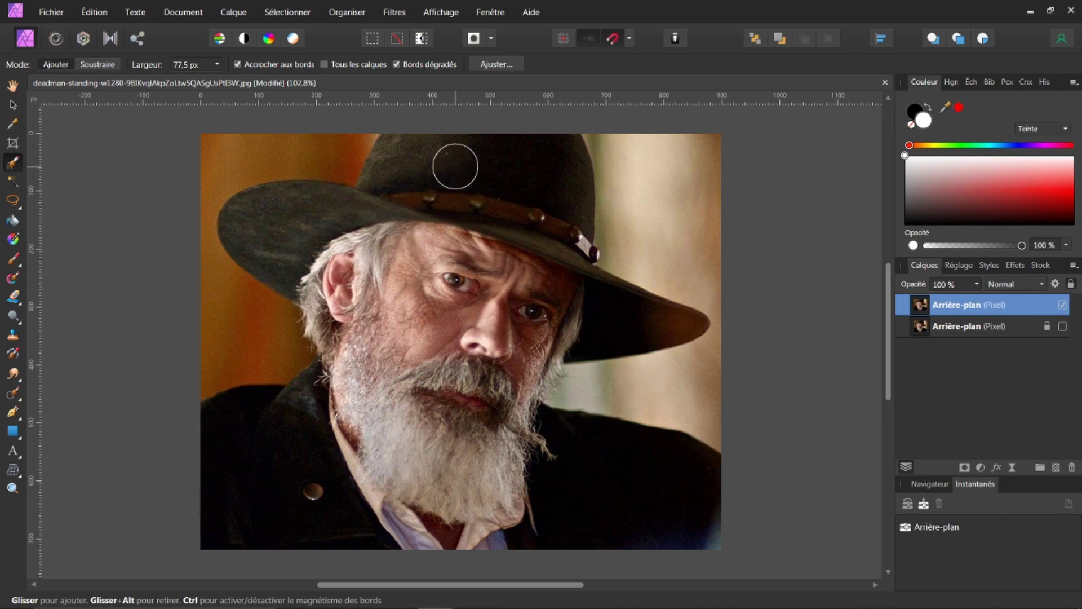
{"action": "mouse_move", "coordinate": [461, 193]}
{"action": "left_mouse_down"}
{"action": "mouse_move", "coordinate": [512, 182]}
{"action": "mouse_move", "coordinate": [502, 235]}
{"action": "mouse_move", "coordinate": [553, 309]}
{"action": "mouse_move", "coordinate": [451, 308]}
{"action": "mouse_move", "coordinate": [470, 328]}
{"action": "mouse_move", "coordinate": [392, 361]}
{"action": "left_mouse_up"}
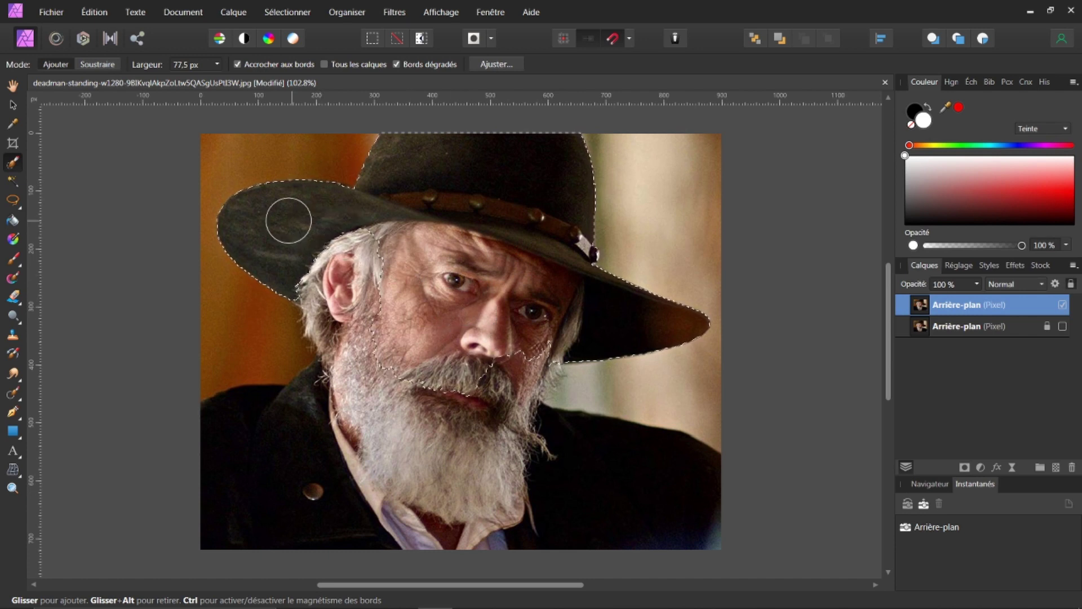
{"action": "mouse_move", "coordinate": [376, 299]}
{"action": "left_mouse_down"}
{"action": "mouse_move", "coordinate": [324, 279]}
{"action": "mouse_move", "coordinate": [417, 242]}
{"action": "left_mouse_up"}
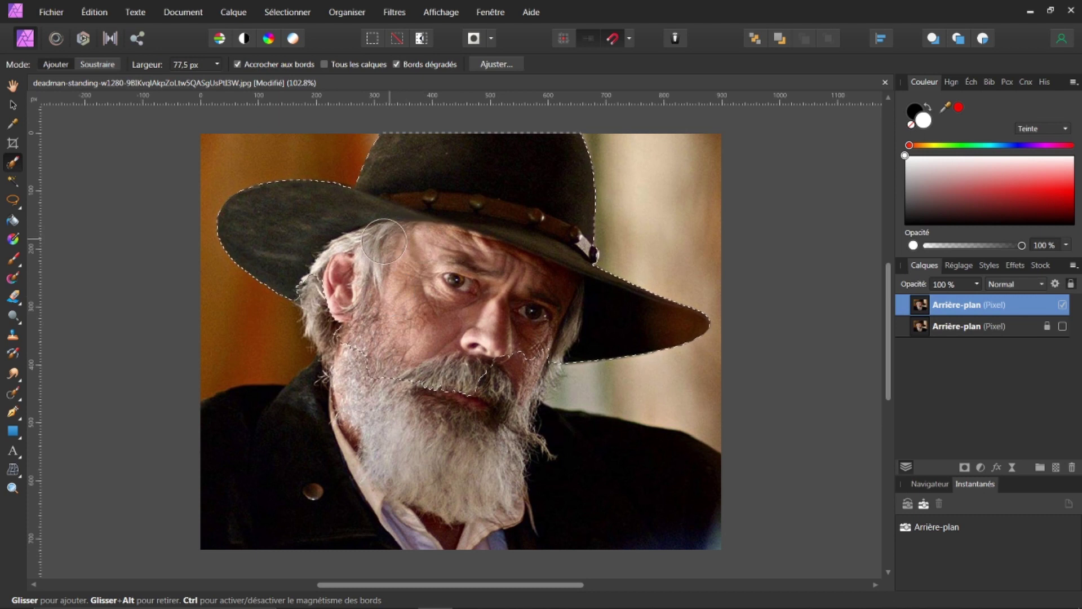
{"action": "mouse_move", "coordinate": [341, 329]}
{"action": "left_mouse_down"}
{"action": "mouse_move", "coordinate": [385, 437]}
{"action": "mouse_move", "coordinate": [514, 347]}
{"action": "mouse_move", "coordinate": [481, 412]}
{"action": "mouse_move", "coordinate": [528, 352]}
{"action": "left_mouse_up"}
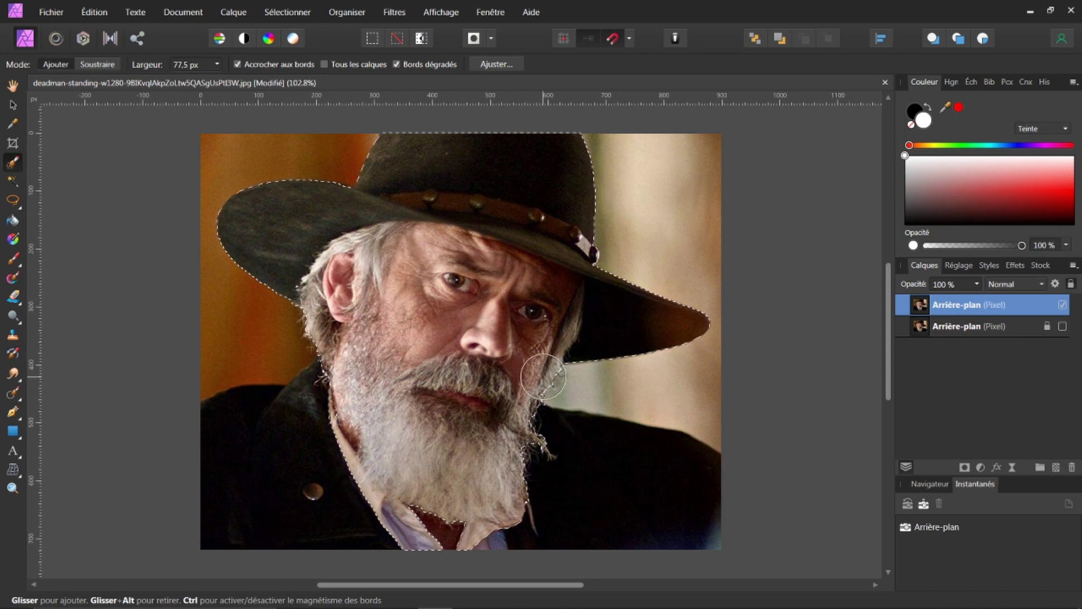
{"action": "left_click_drag", "start_coordinate": [501, 437], "coordinate": [637, 492]}
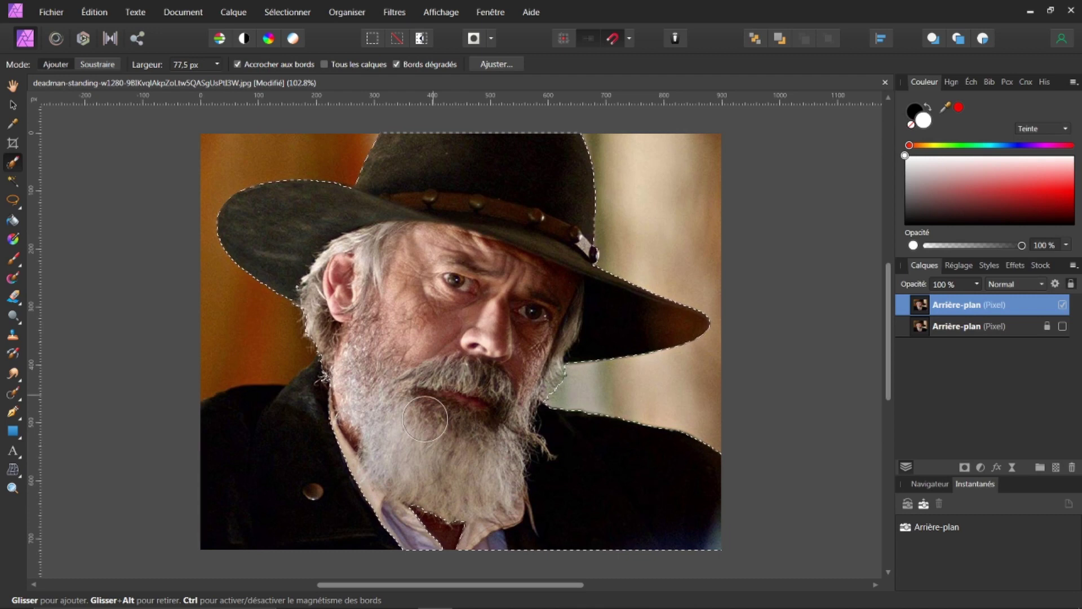
{"action": "mouse_move", "coordinate": [425, 419]}
{"action": "left_mouse_down"}
{"action": "mouse_move", "coordinate": [350, 411]}
{"action": "mouse_move", "coordinate": [220, 454]}
{"action": "mouse_move", "coordinate": [353, 458]}
{"action": "left_mouse_up"}
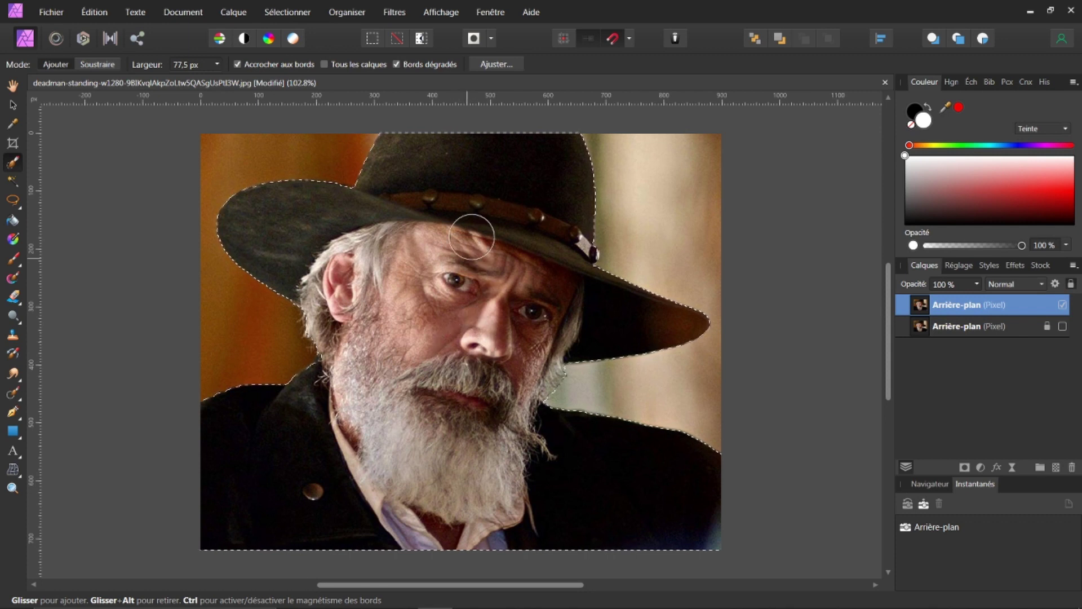
Step: Refine the selection's edges along the beard and hair with the Cache adjustment brush, and apply it with the output set to Sélection
{"action": "left_click", "coordinate": [502, 63]}
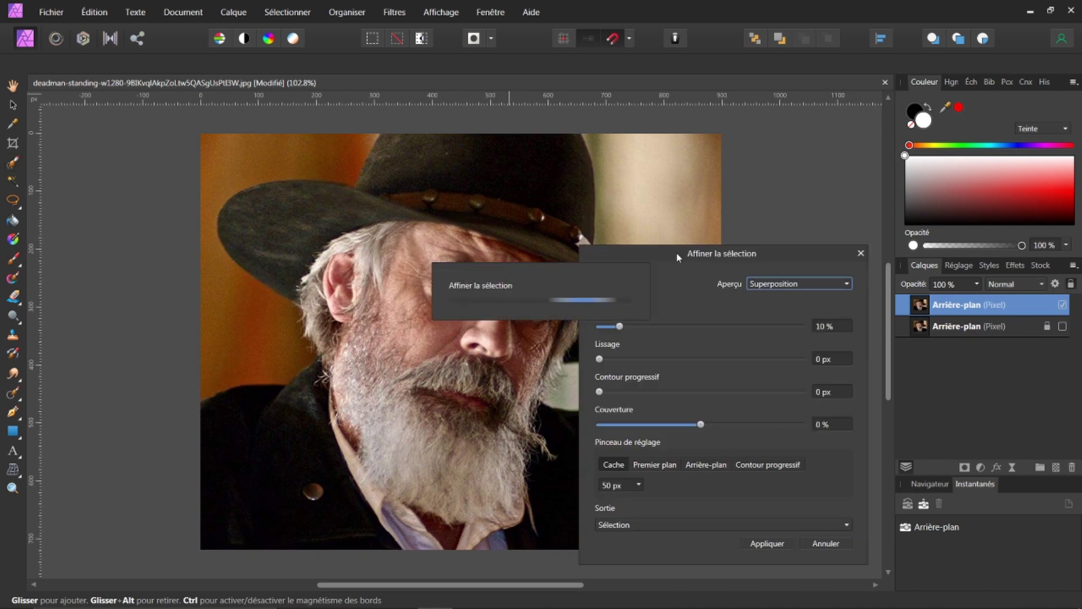
{"action": "left_click_drag", "start_coordinate": [676, 252], "coordinate": [776, 185]}
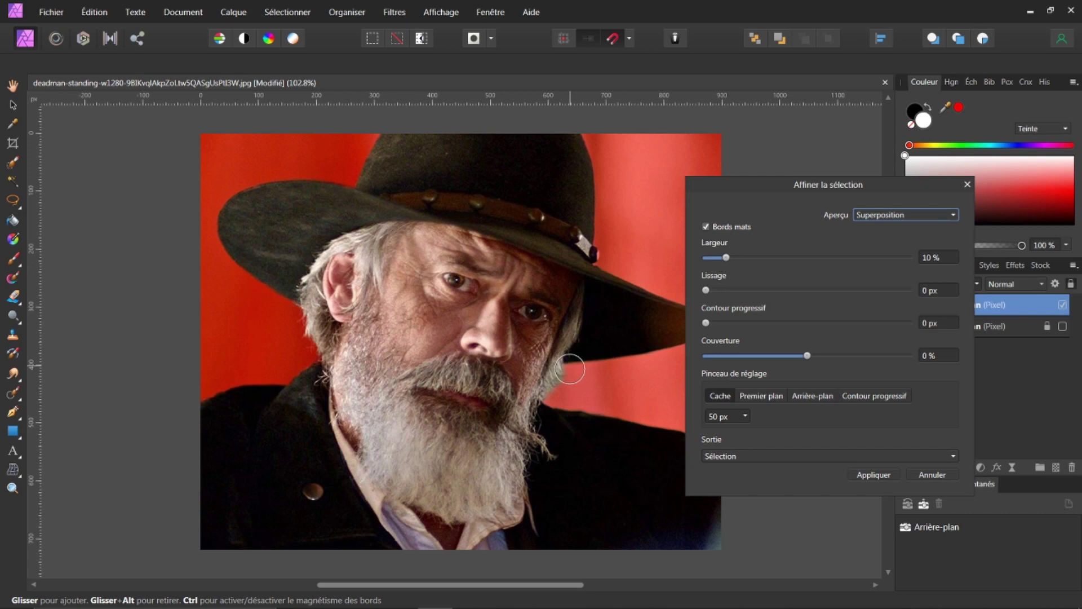
{"action": "left_click_drag", "start_coordinate": [570, 369], "coordinate": [563, 394]}
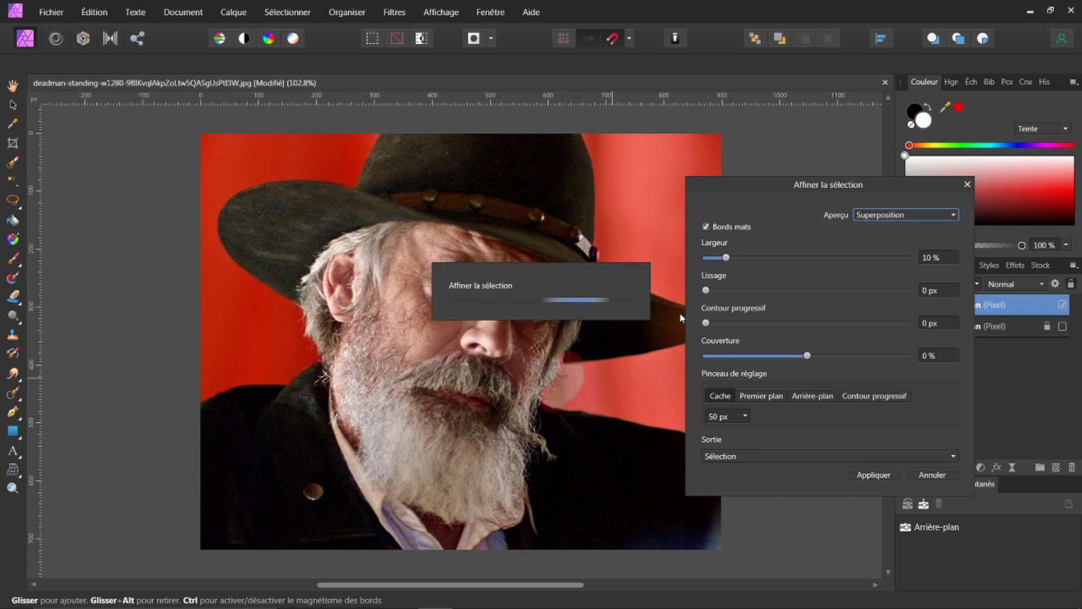
{"action": "mouse_move", "coordinate": [279, 312]}
{"action": "left_mouse_down"}
{"action": "mouse_move", "coordinate": [297, 314]}
{"action": "mouse_move", "coordinate": [308, 357]}
{"action": "mouse_move", "coordinate": [379, 353]}
{"action": "left_mouse_up"}
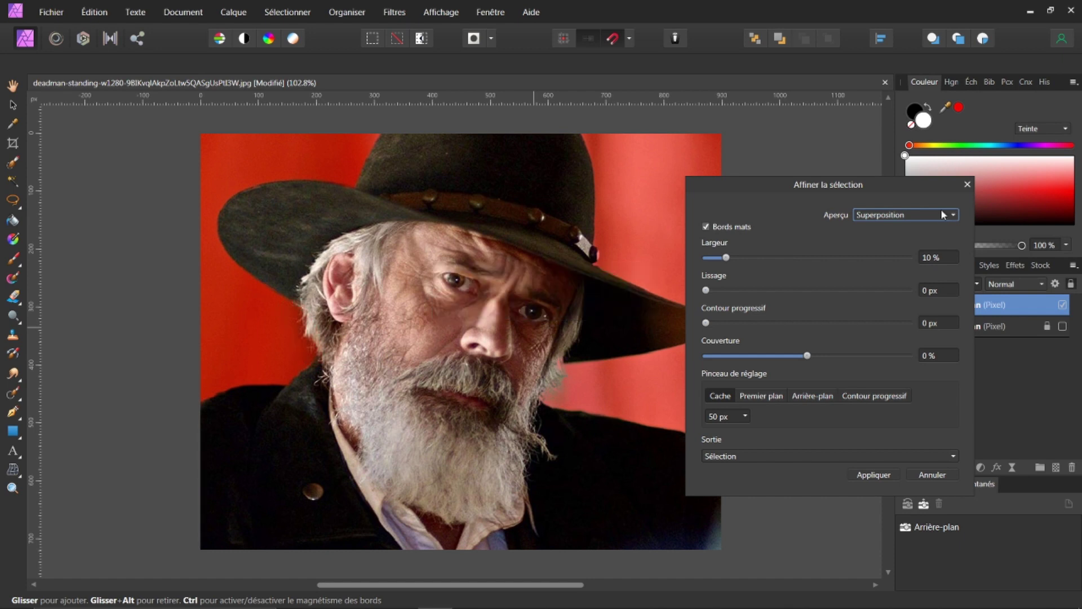
{"action": "left_click_drag", "start_coordinate": [883, 185], "coordinate": [894, 141]}
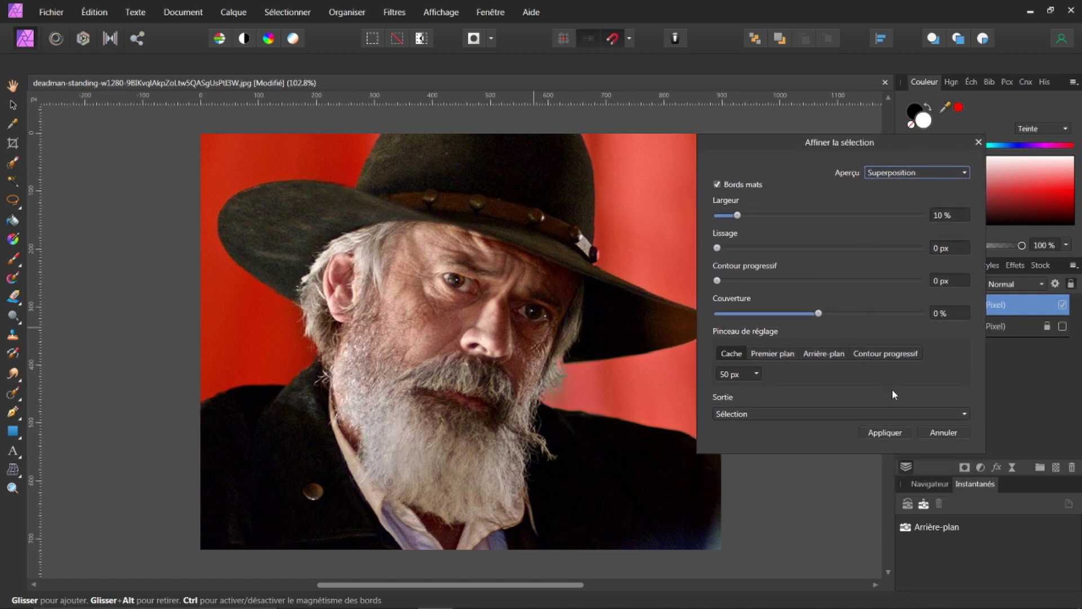
{"action": "left_click", "coordinate": [882, 434]}
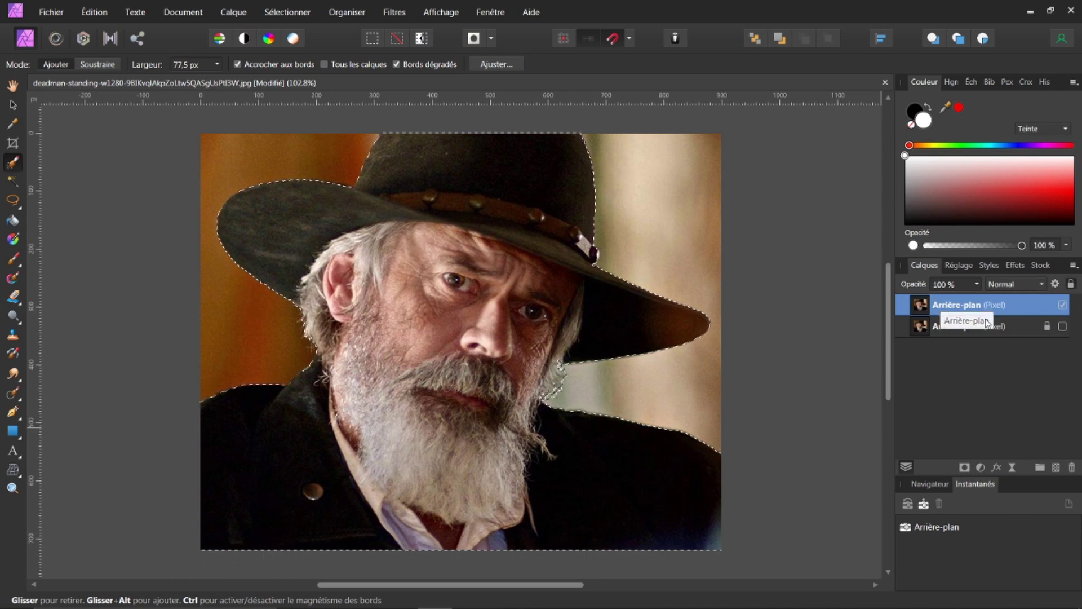
Step: Mask the duplicated Arrière-plan layer with the selection, deselect the pixels and activate the Move tool on the mask
{"action": "left_click", "coordinate": [965, 467]}
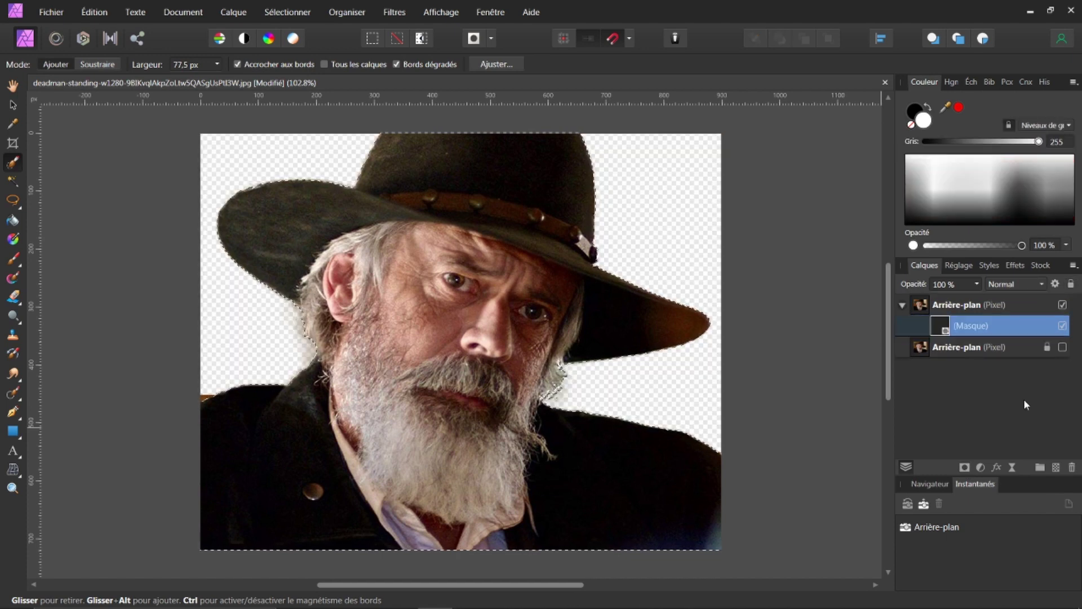
{"action": "left_click", "coordinate": [288, 12]}
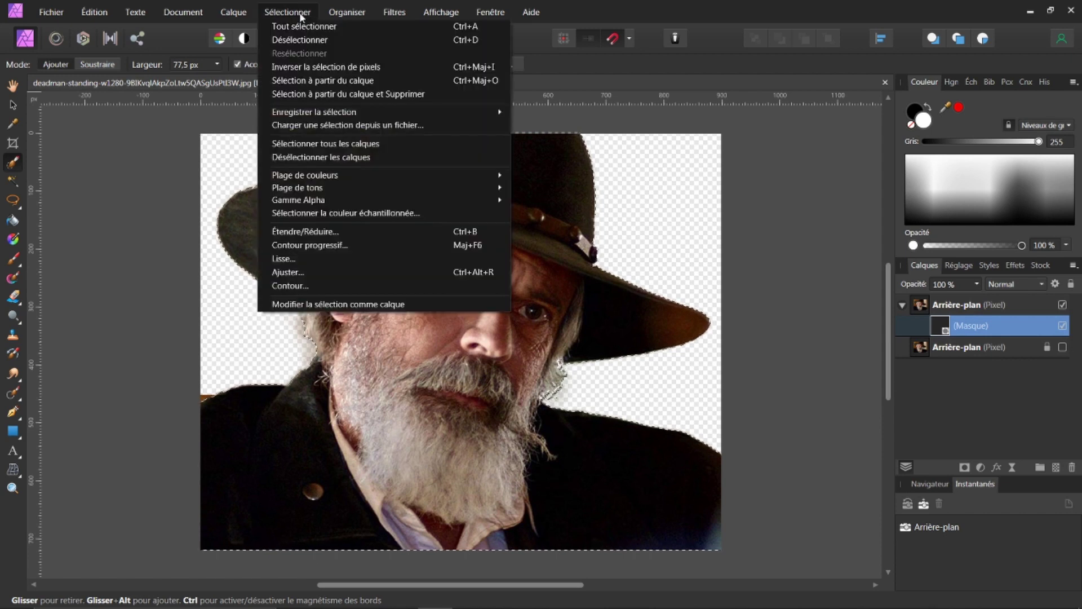
{"action": "left_click", "coordinate": [301, 40]}
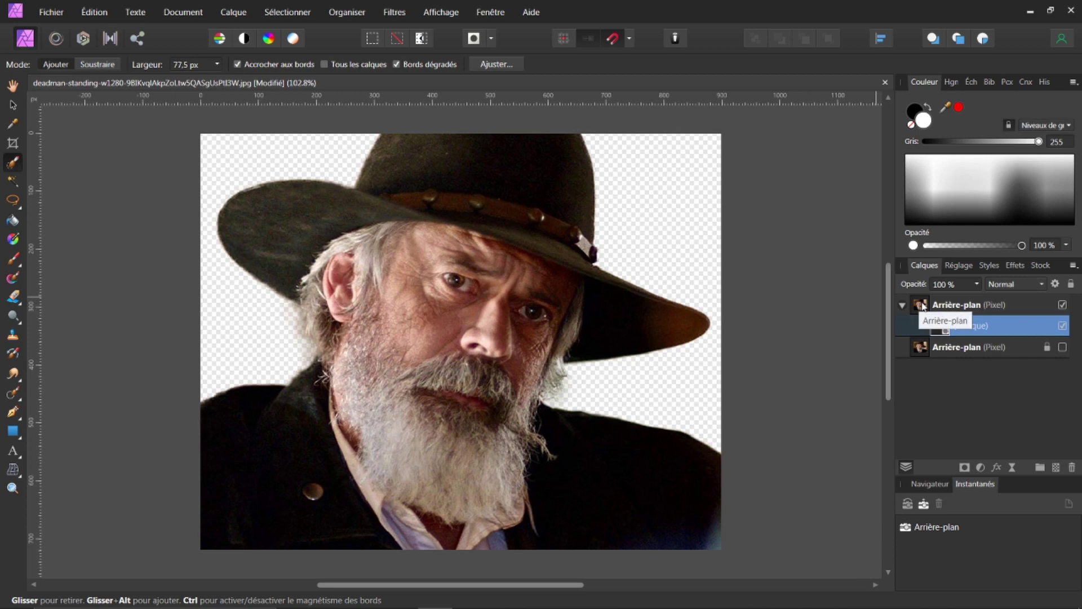
{"action": "left_click", "coordinate": [13, 106]}
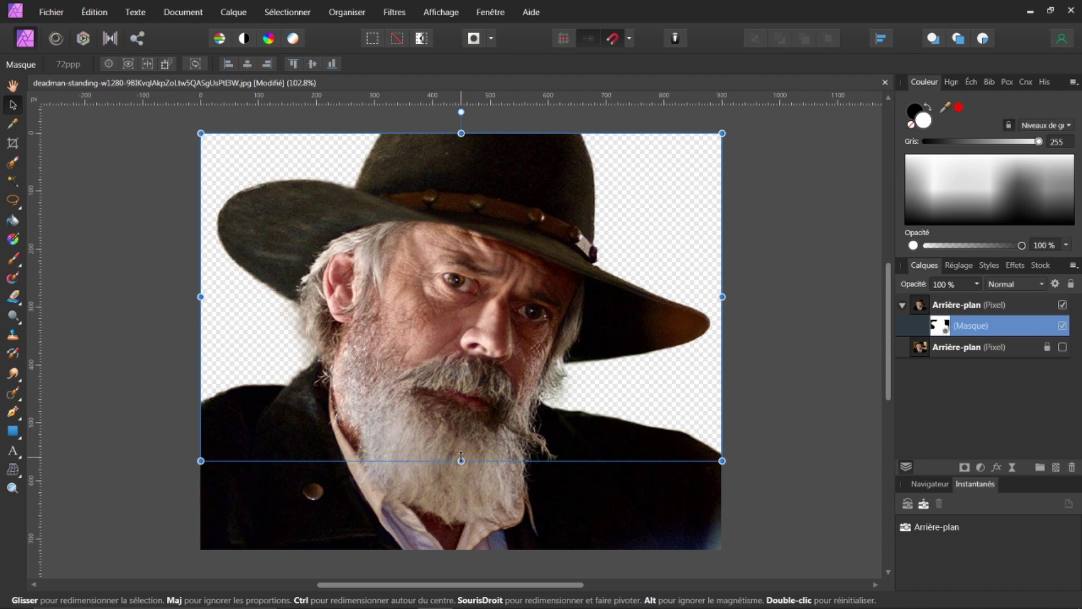
Step: Rasterize and trim the masked Arrière-plan layer so its mask merges into the cut-out pixels
{"action": "left_click", "coordinate": [918, 307]}
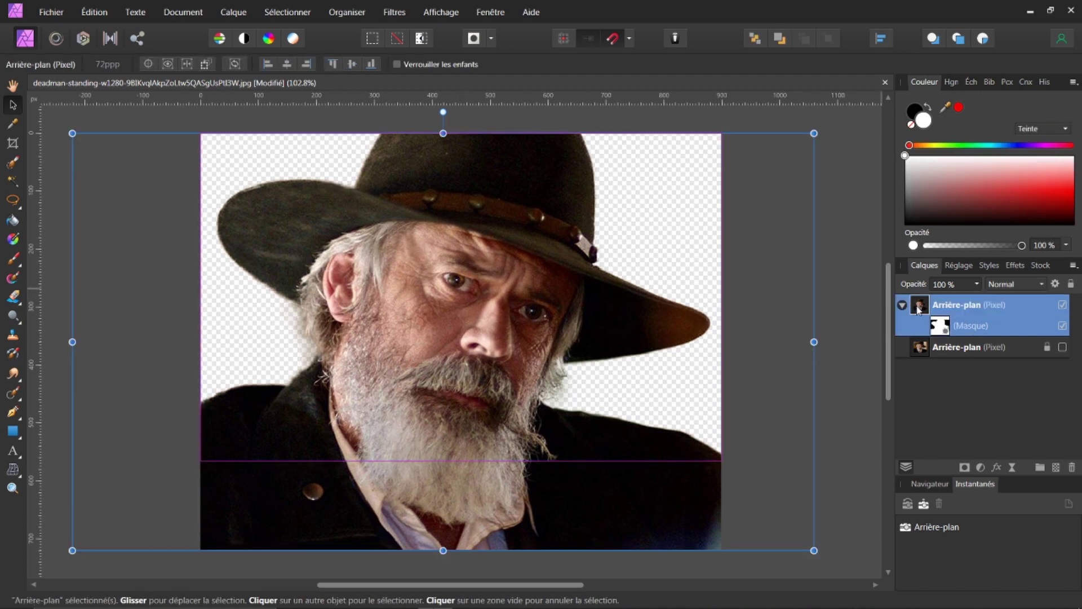
{"action": "right_click", "coordinate": [918, 309]}
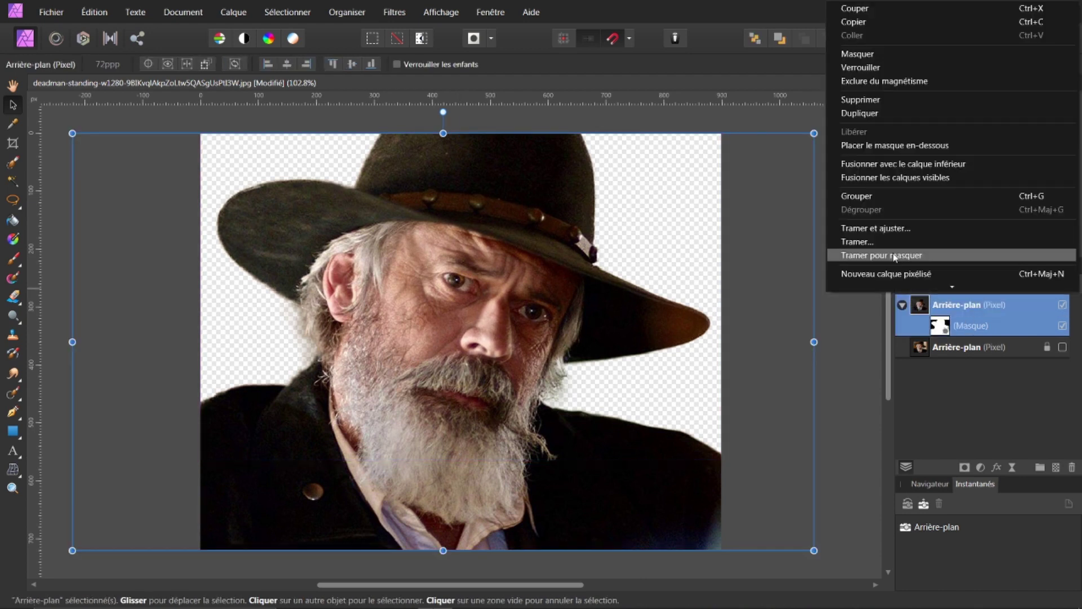
{"action": "left_click", "coordinate": [885, 228]}
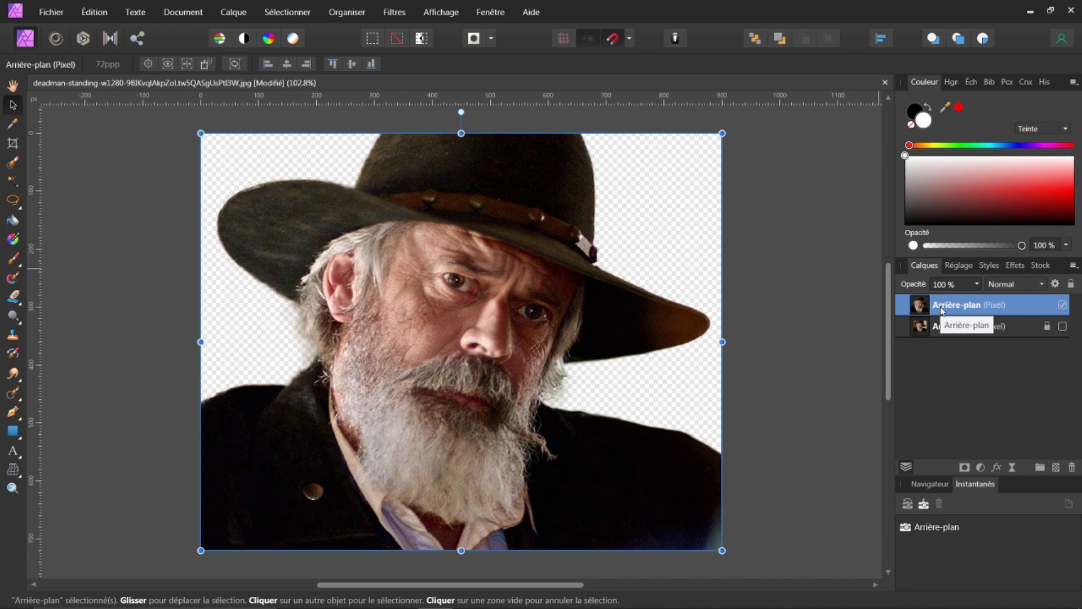
Step: Add a Noir et blanc adjustment above the cut-out portrait with Jaune at 300 % and Rouge lowered to about 17 %
{"action": "left_click", "coordinate": [981, 468]}
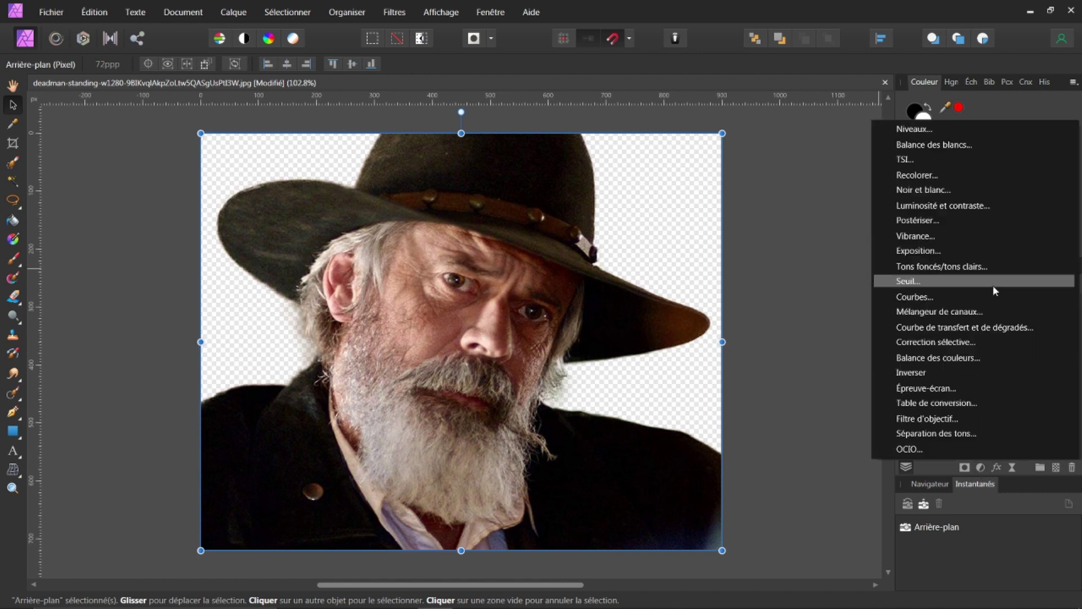
{"action": "left_click", "coordinate": [924, 191]}
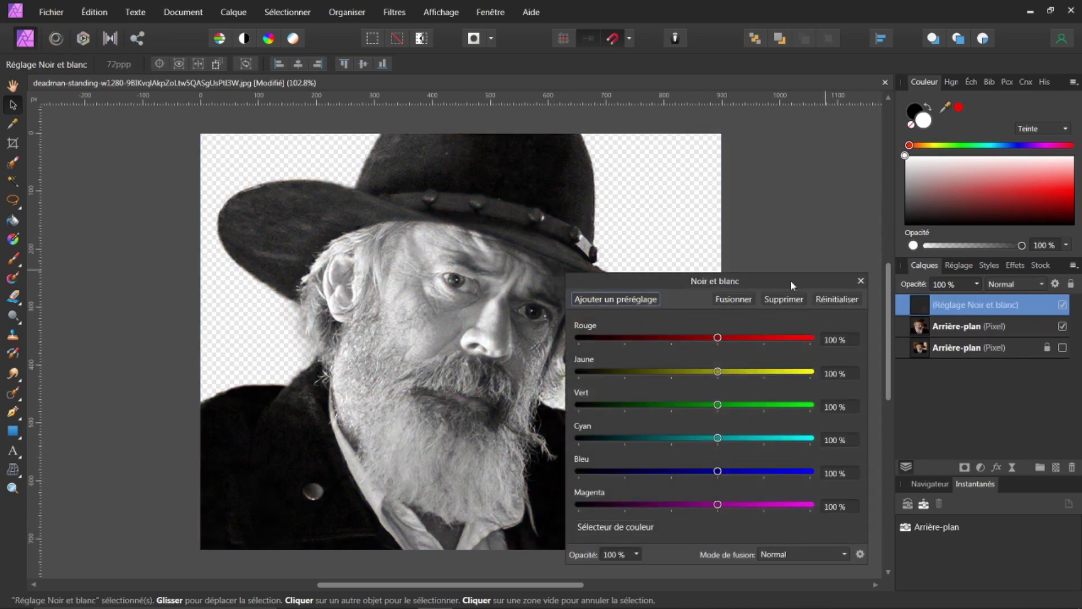
{"action": "left_click_drag", "start_coordinate": [788, 277], "coordinate": [852, 184]}
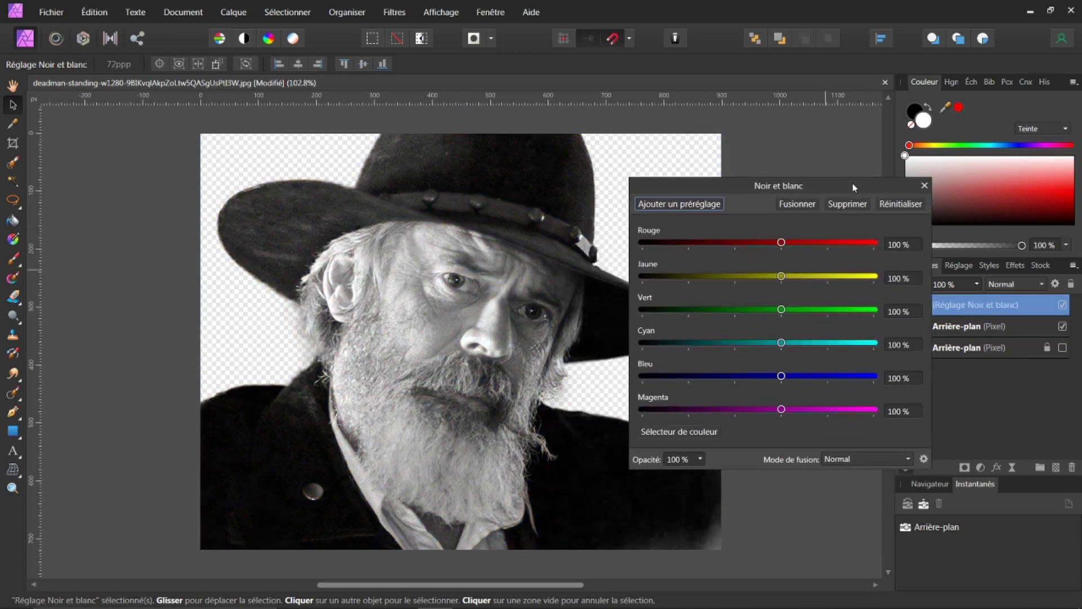
{"action": "left_click_drag", "start_coordinate": [781, 275], "coordinate": [925, 265]}
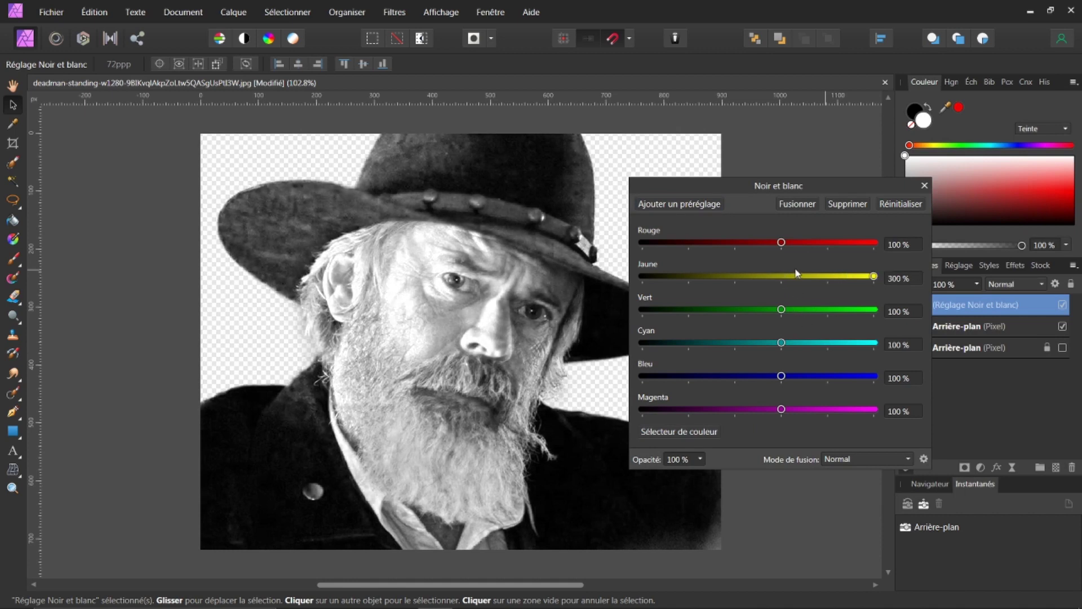
{"action": "left_click_drag", "start_coordinate": [781, 242], "coordinate": [743, 250]}
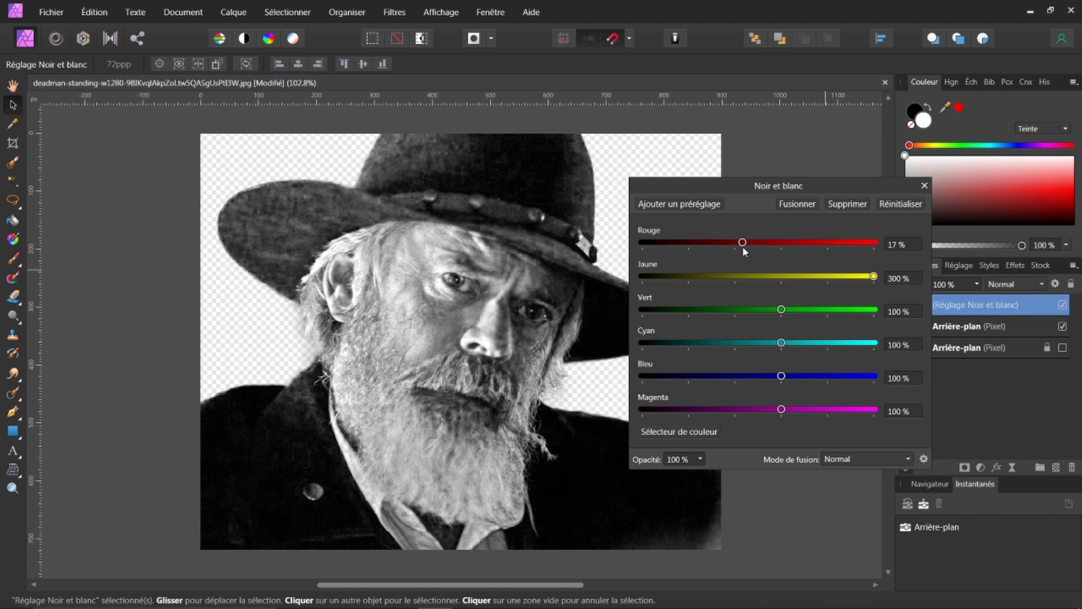
{"action": "left_click_drag", "start_coordinate": [742, 245], "coordinate": [739, 245]}
{"action": "left_click", "coordinate": [923, 185]}
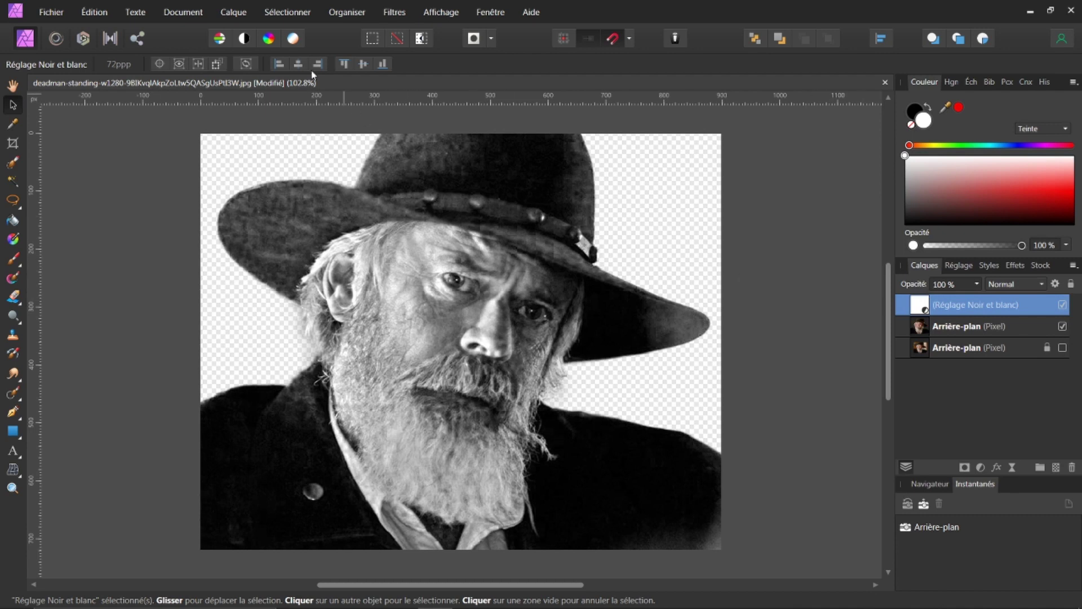
Step: Place the "Paper texture for pencil sketch" image from Téléchargements and stretch it to cover the whole canvas
{"action": "left_click", "coordinate": [52, 12]}
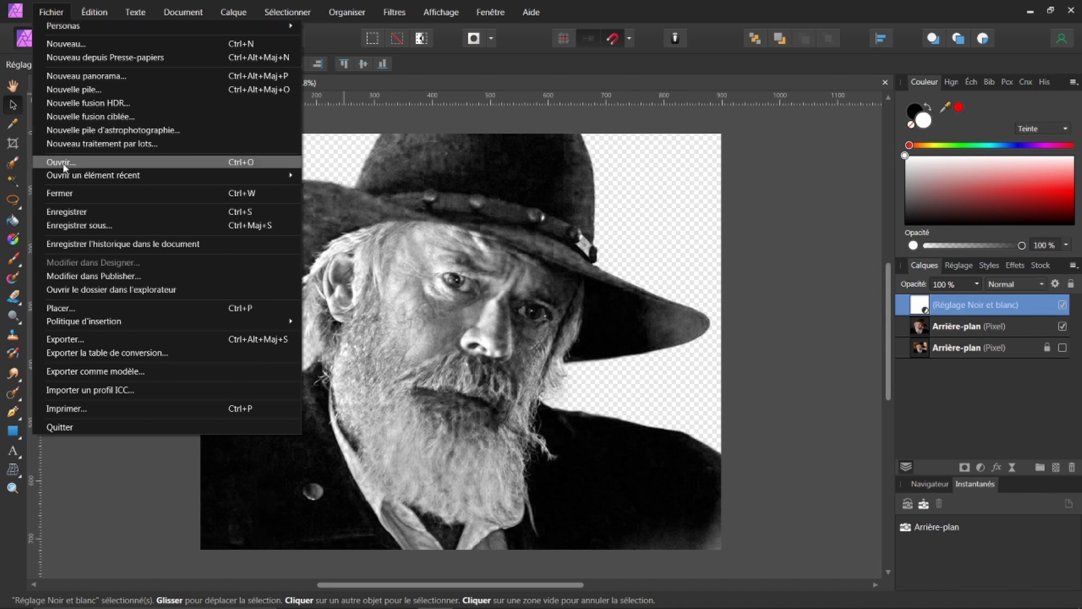
{"action": "left_click", "coordinate": [54, 308]}
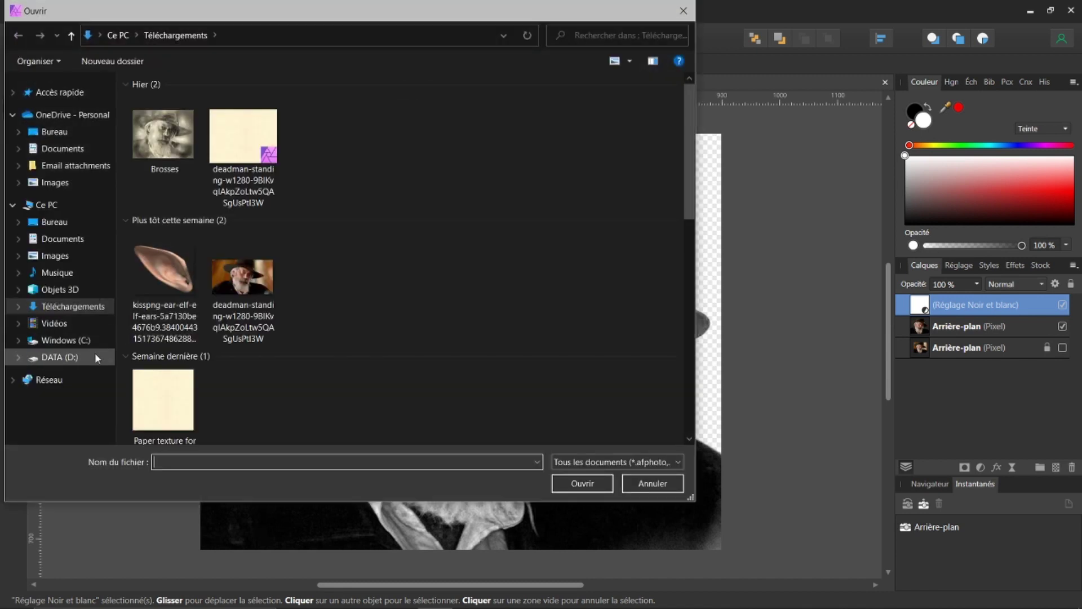
{"action": "left_click", "coordinate": [146, 393]}
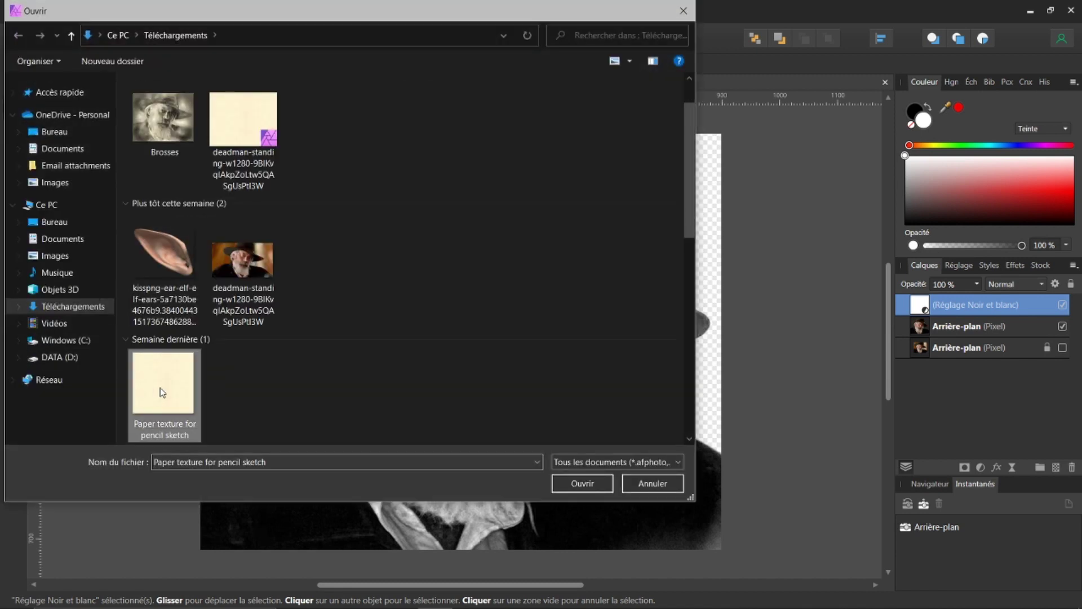
{"action": "left_click", "coordinate": [585, 483]}
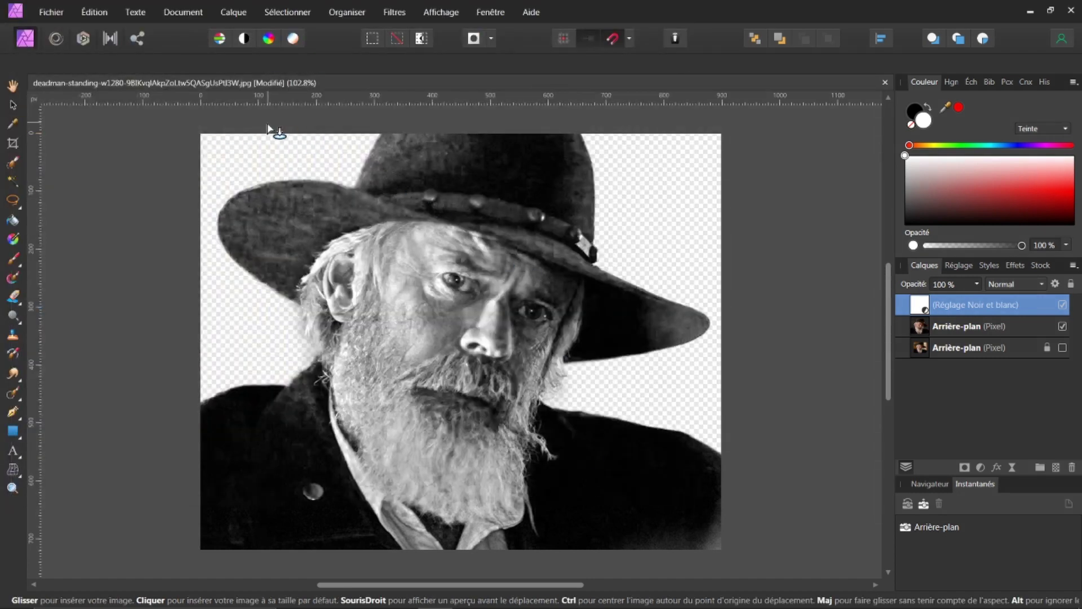
{"action": "left_click", "coordinate": [612, 43]}
{"action": "left_click_drag", "start_coordinate": [204, 140], "coordinate": [626, 541]}
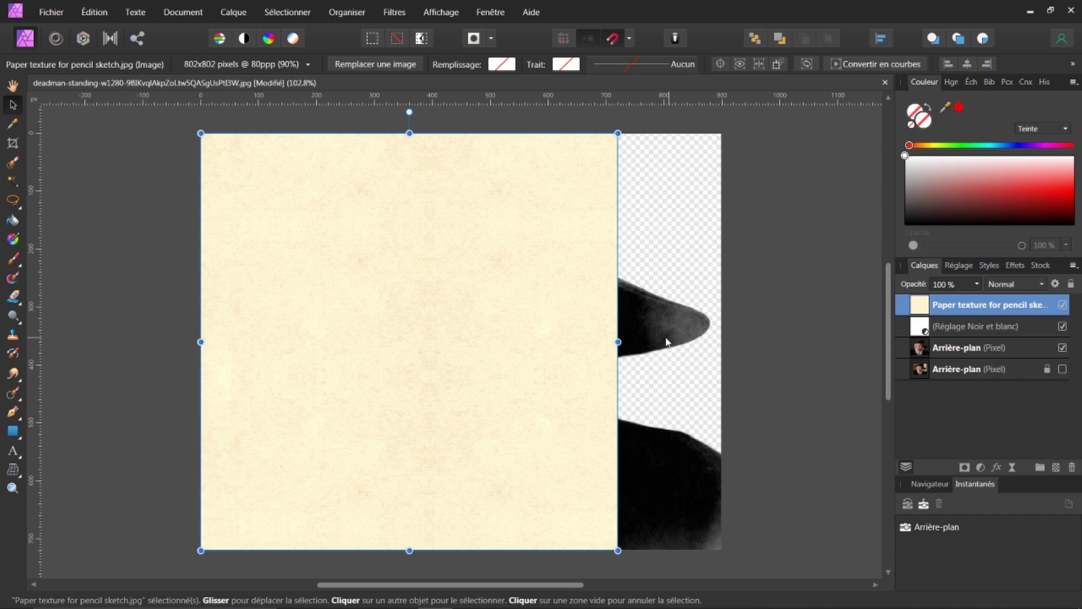
{"action": "left_click_drag", "start_coordinate": [616, 340], "coordinate": [722, 354]}
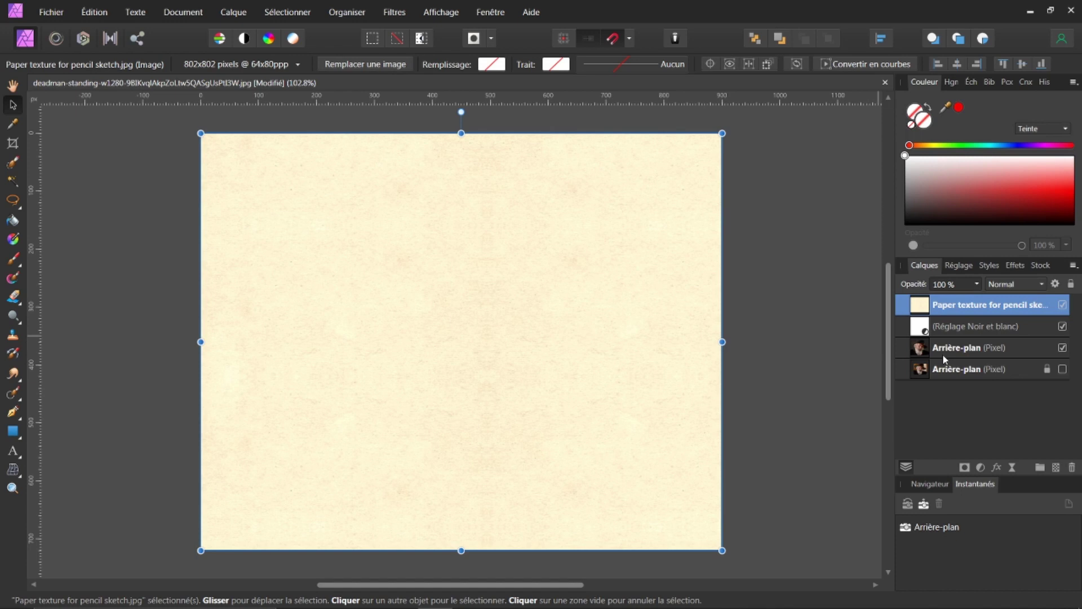
Step: Move the paper texture beneath the cut-out portrait and nest the Noir et blanc adjustment inside the portrait's Arrière-plan layer
{"action": "left_click_drag", "start_coordinate": [934, 297], "coordinate": [912, 357]}
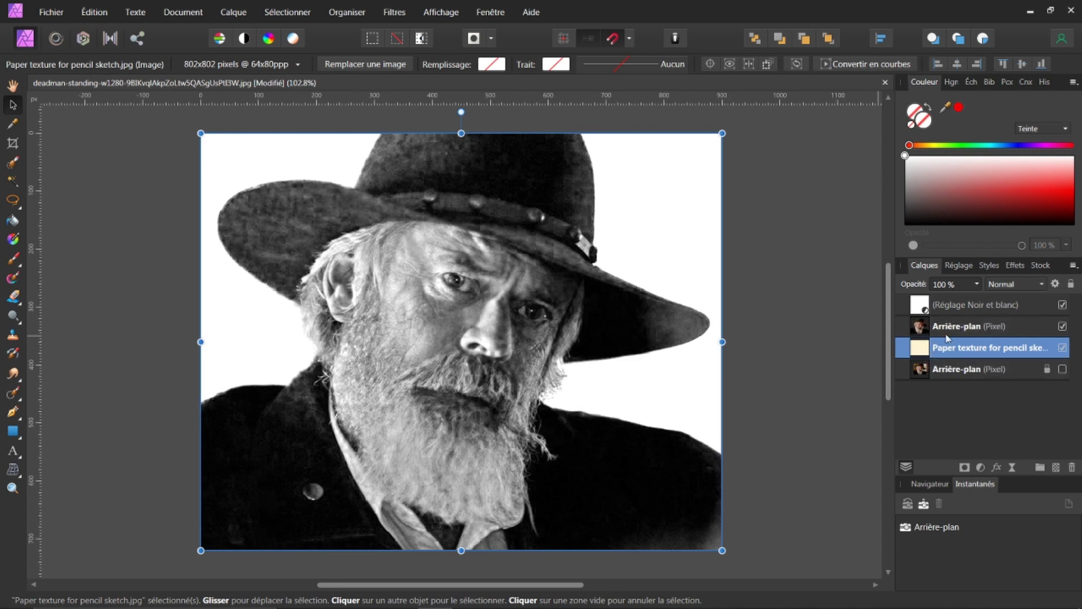
{"action": "left_click_drag", "start_coordinate": [928, 330], "coordinate": [830, 347]}
{"action": "mouse_move", "coordinate": [923, 298]}
{"action": "left_mouse_down"}
{"action": "mouse_move", "coordinate": [936, 323]}
{"action": "mouse_move", "coordinate": [920, 341]}
{"action": "mouse_move", "coordinate": [918, 305]}
{"action": "left_mouse_up"}
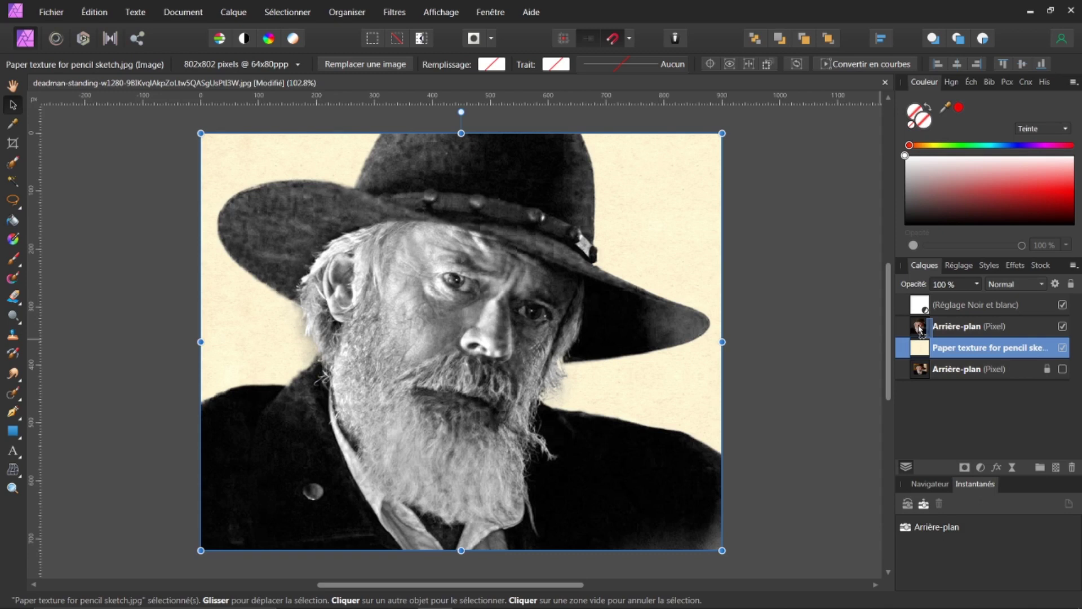
{"action": "left_click_drag", "start_coordinate": [920, 329], "coordinate": [940, 336]}
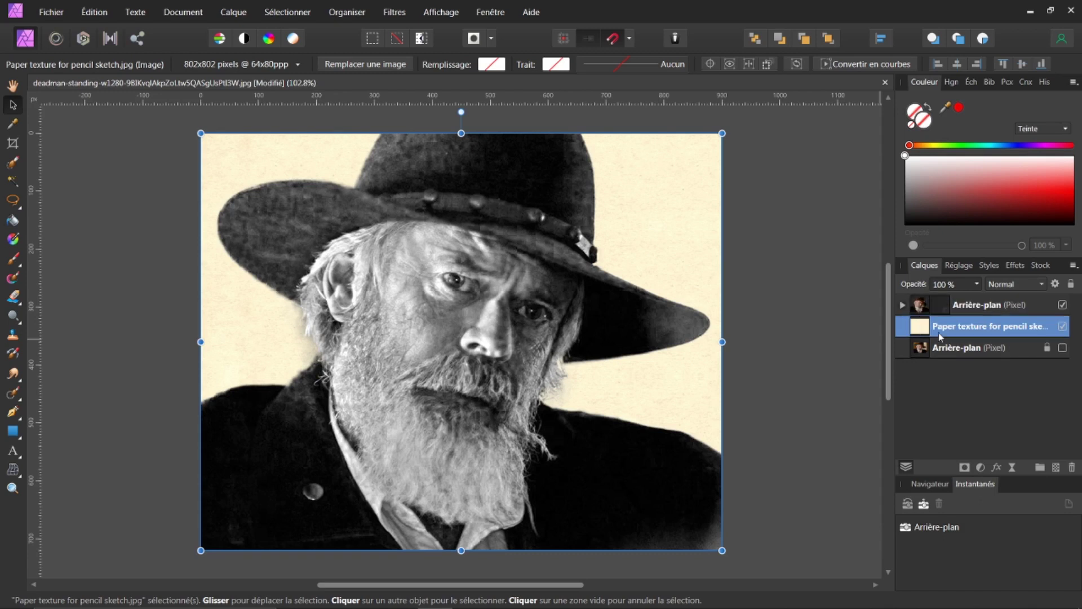
{"action": "left_click", "coordinate": [902, 304]}
{"action": "left_click", "coordinate": [902, 305]}
Step: Move the paper texture to the top of the layer stack and set its blend mode to Produit
{"action": "left_click_drag", "start_coordinate": [918, 330], "coordinate": [921, 304]}
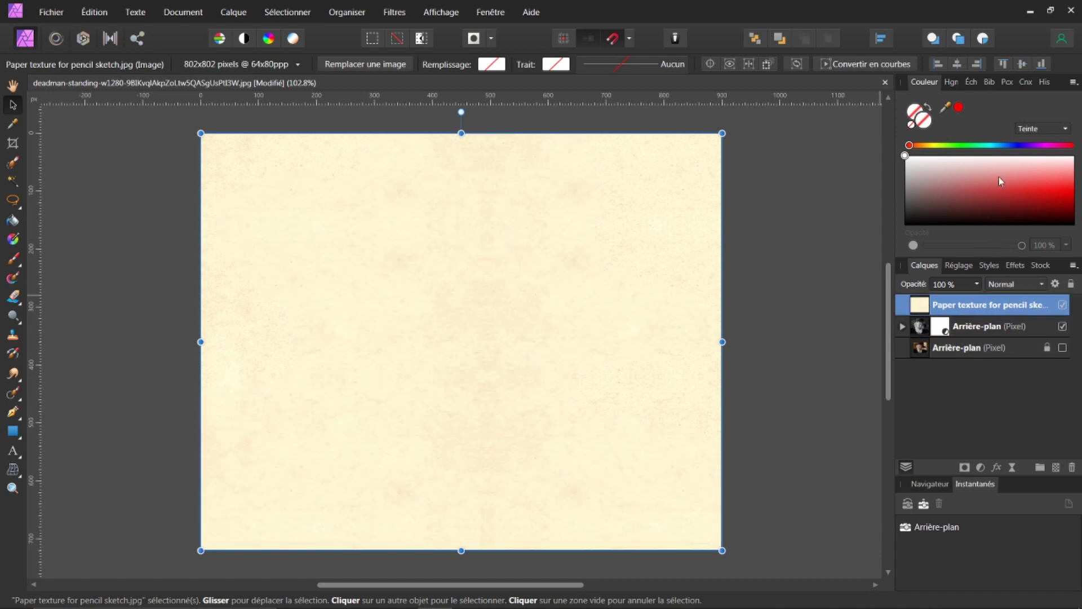
{"action": "left_click", "coordinate": [1044, 286]}
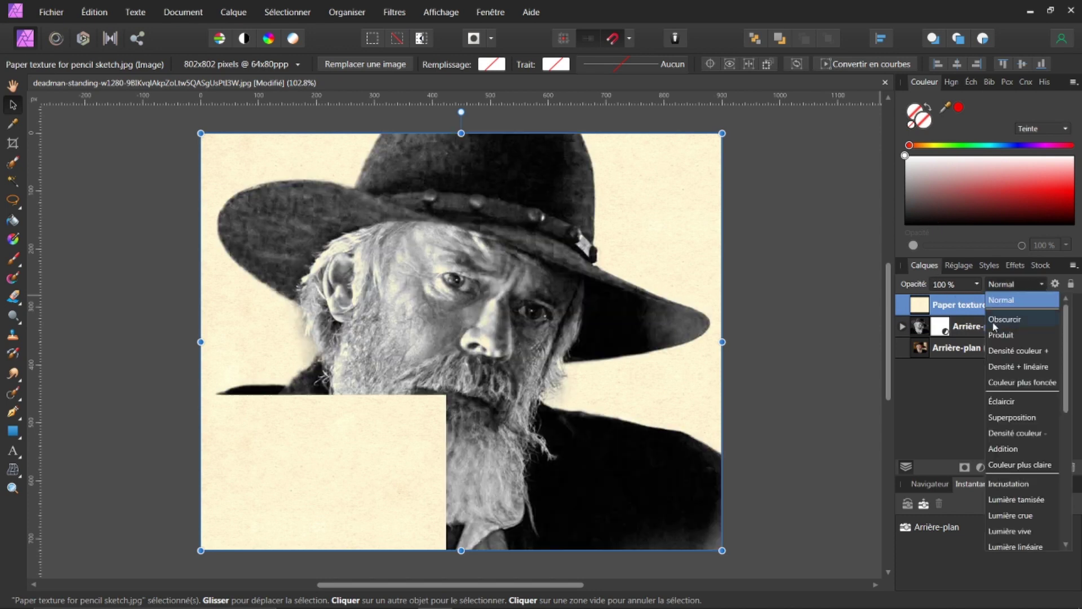
{"action": "left_click", "coordinate": [996, 335]}
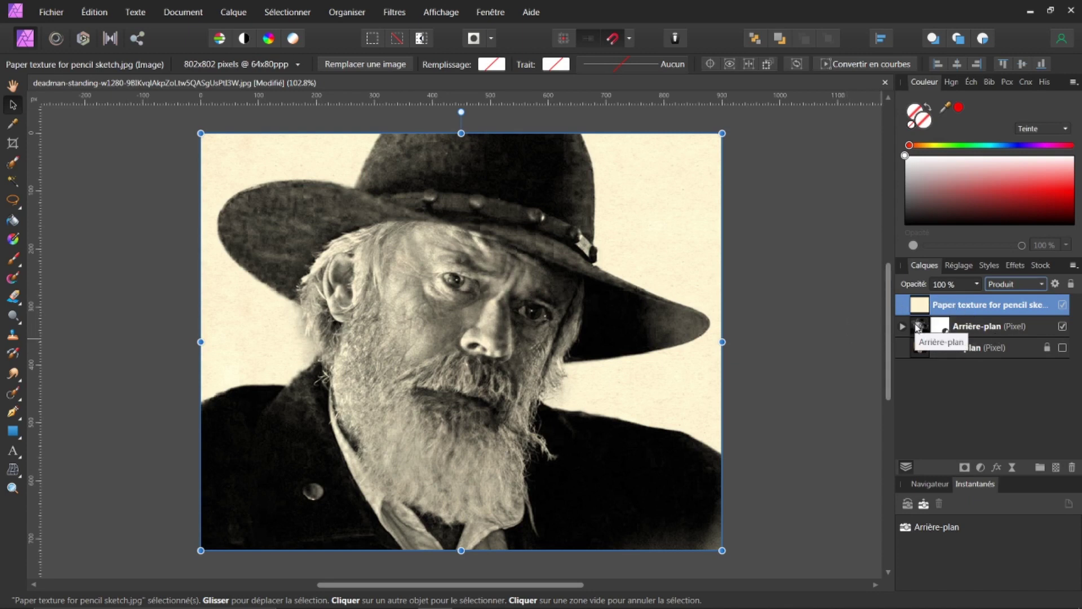
Step: Sharpen the cut-out Arrière-plan layer with the Masque flou filter at a radius of 4,4 px and a factor of 1,271
{"action": "left_click", "coordinate": [918, 327]}
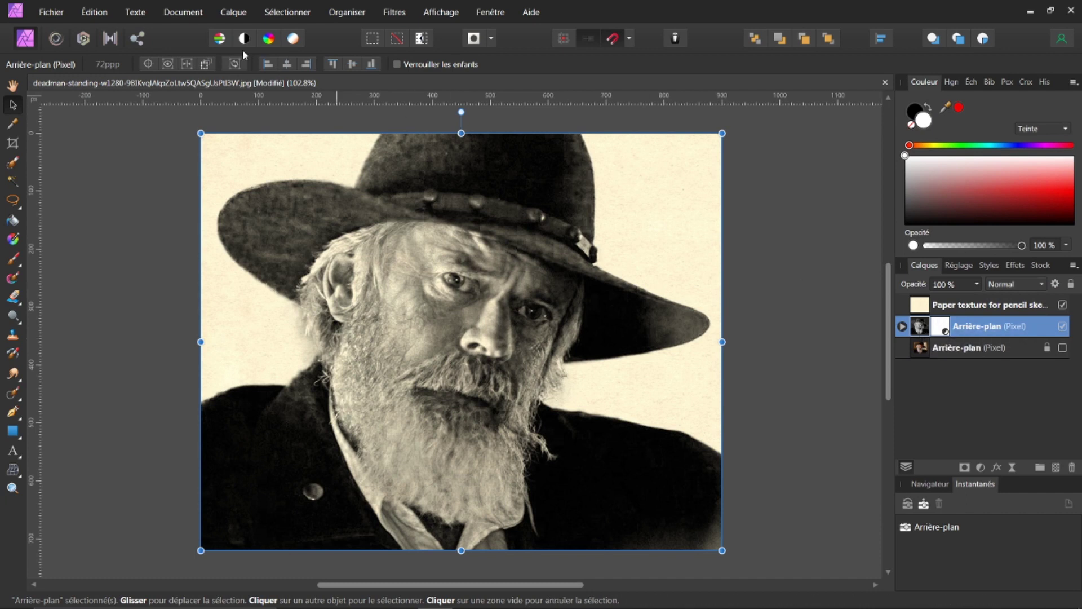
{"action": "left_click", "coordinate": [395, 12]}
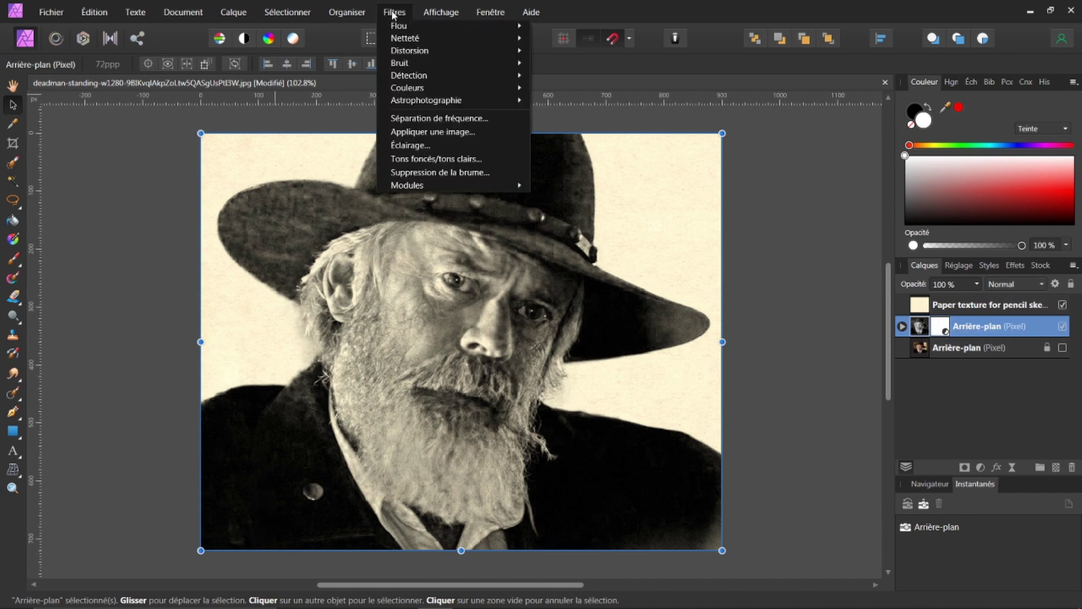
{"action": "mouse_move", "coordinate": [506, 40]}
{"action": "left_click", "coordinate": [559, 40]}
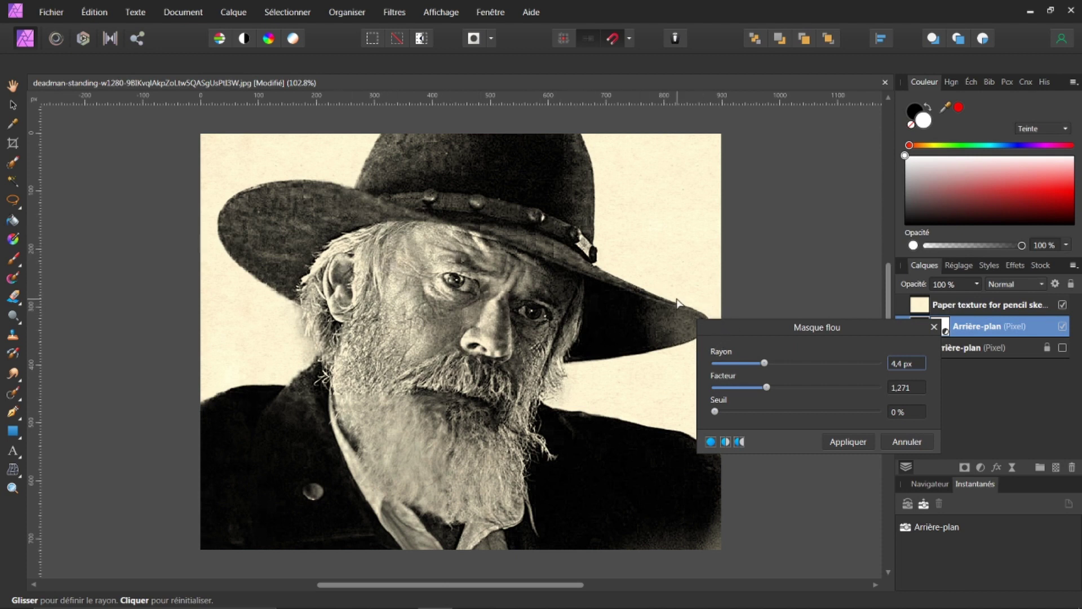
{"action": "left_click", "coordinate": [845, 441]}
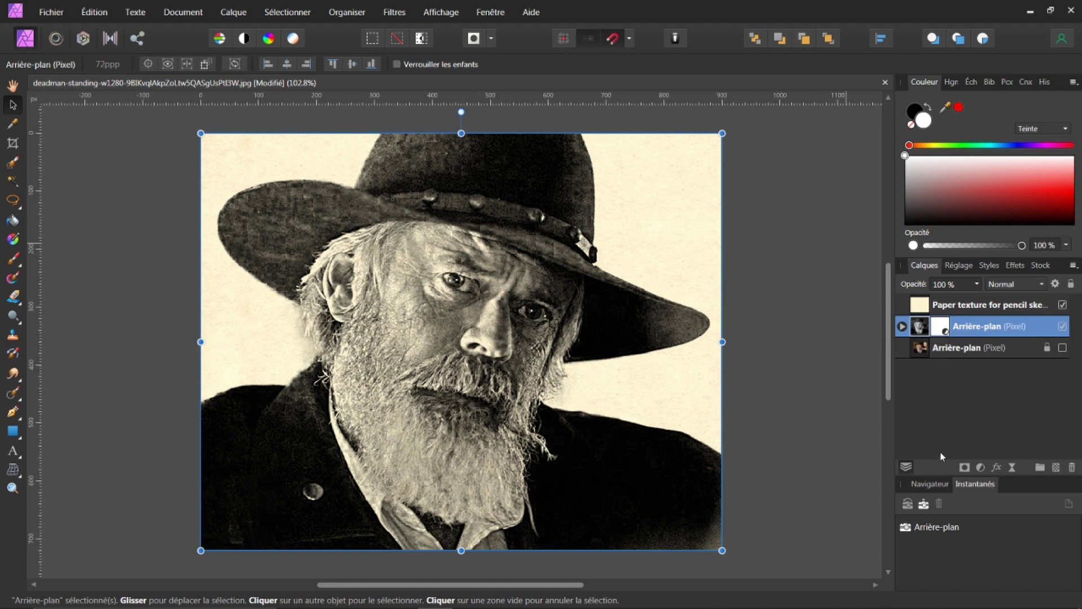
Step: Add a mask to the black-and-white portrait layer and invert it, checking the locked original by briefly showing it
{"action": "left_click", "coordinate": [965, 468]}
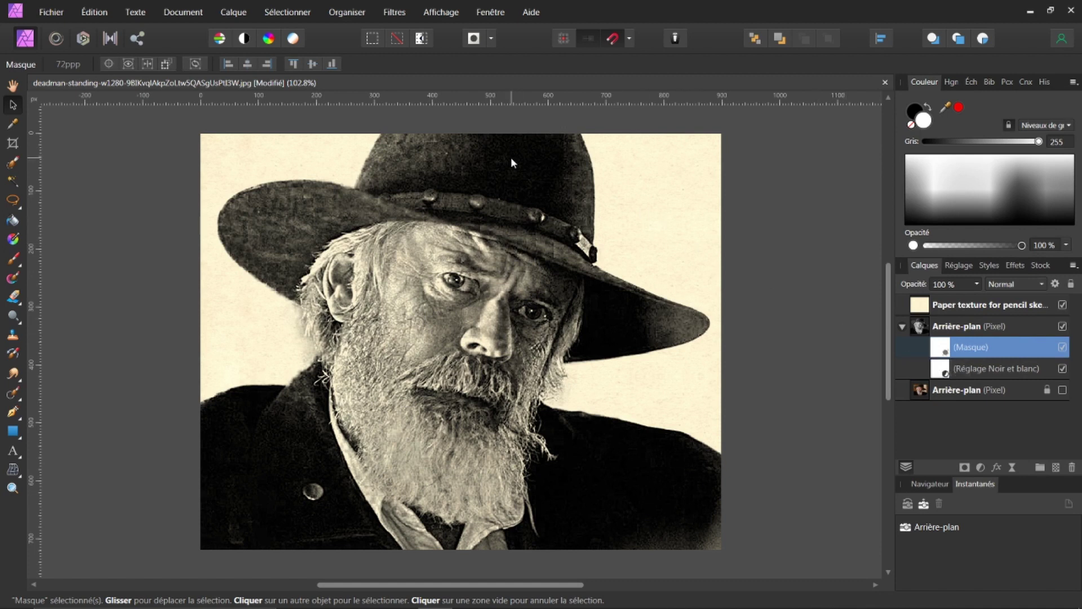
{"action": "left_click", "coordinate": [227, 14]}
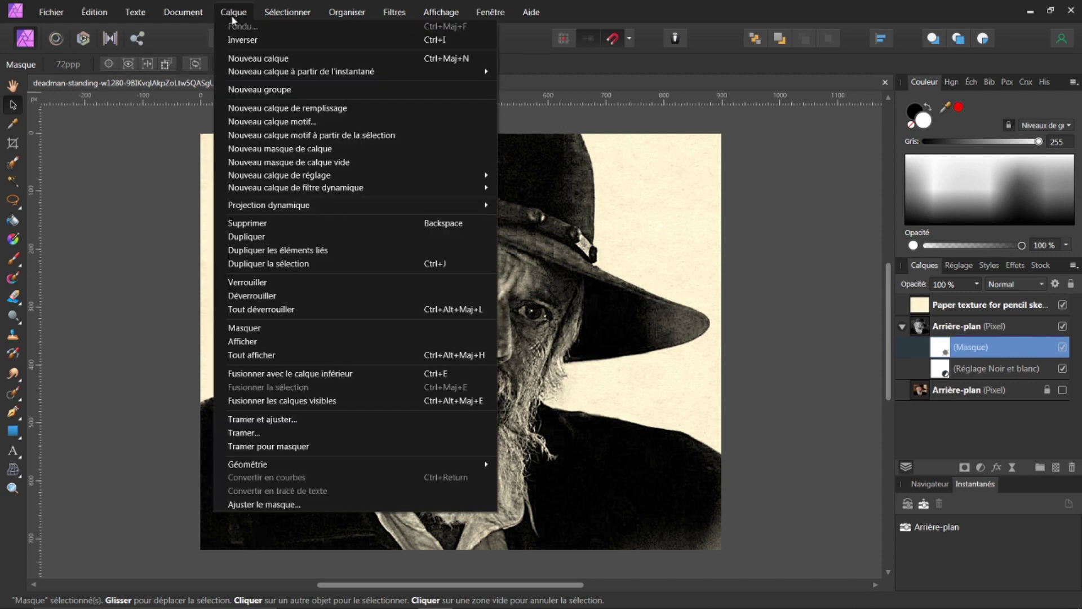
{"action": "left_click", "coordinate": [235, 39]}
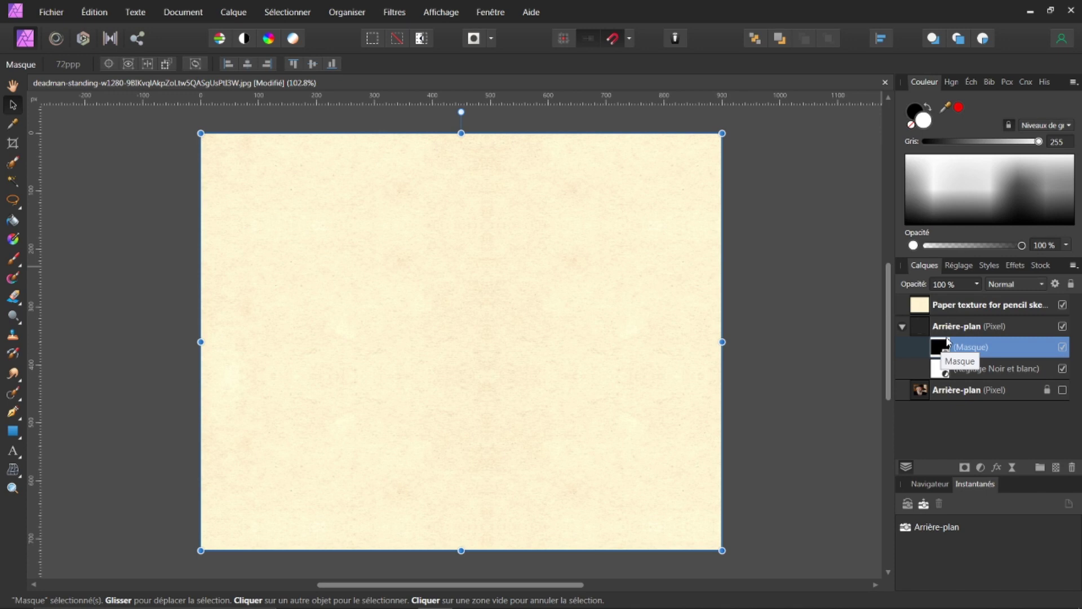
{"action": "left_click", "coordinate": [1062, 390]}
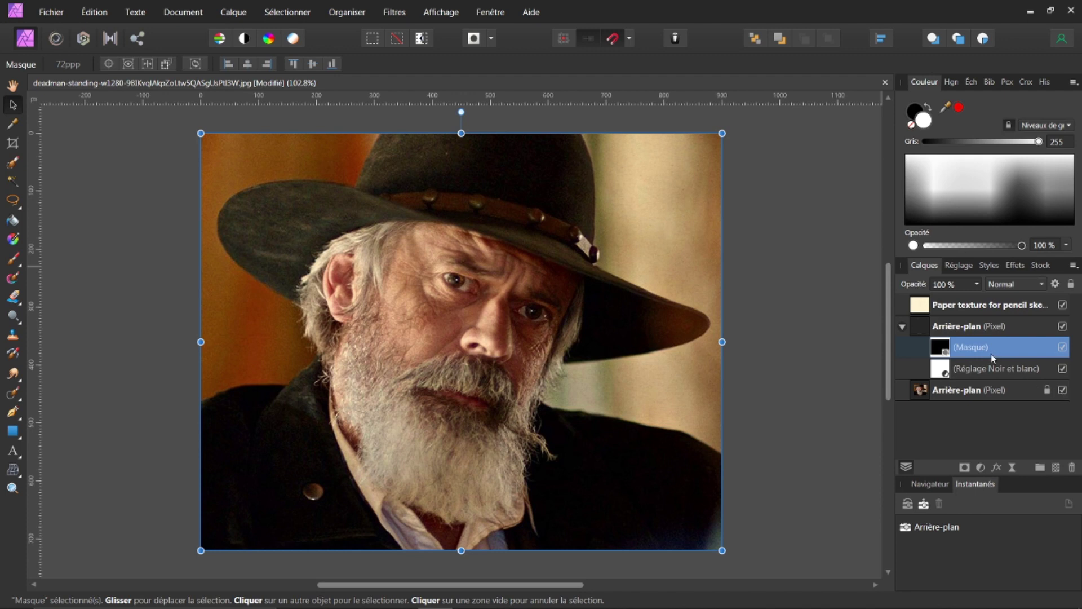
{"action": "left_click", "coordinate": [1062, 389]}
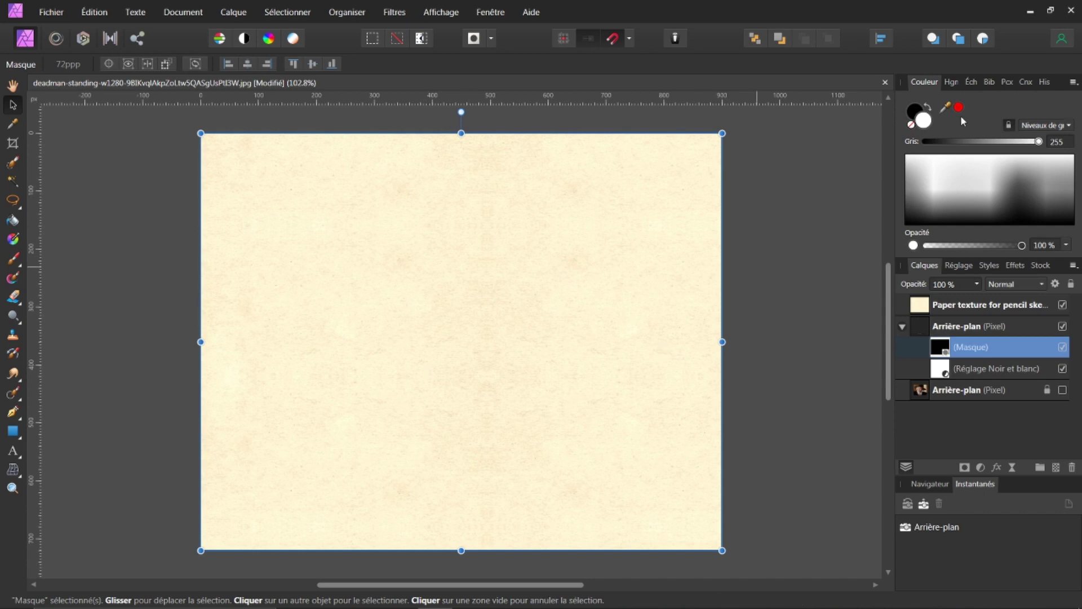
Step: Bring up the brush presets and check in the Studio panel list that Pinceaux is enabled
{"action": "left_click", "coordinate": [1008, 82]}
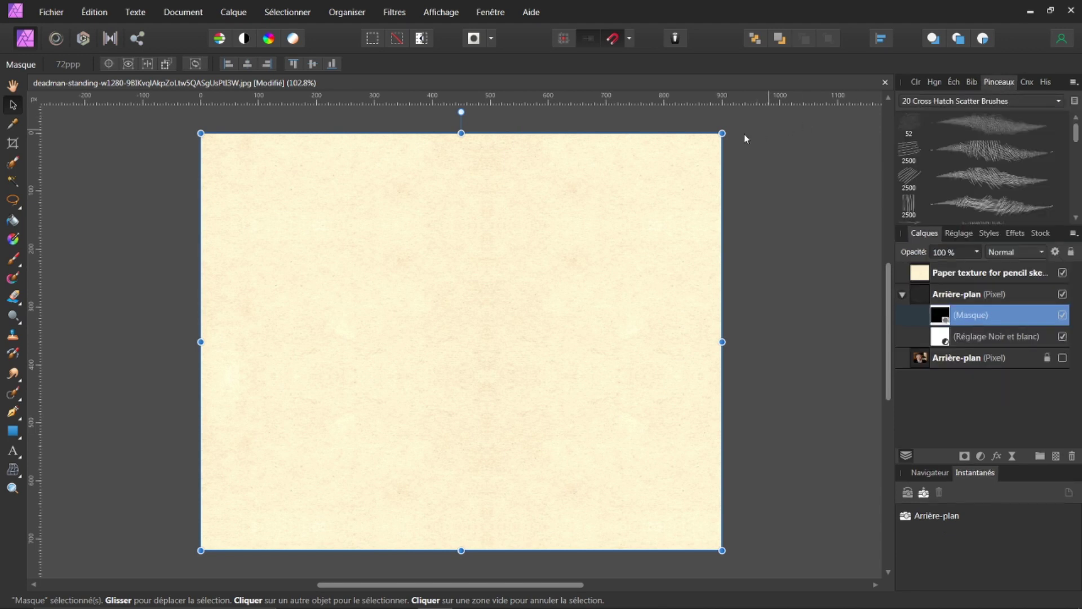
{"action": "left_click", "coordinate": [441, 12]}
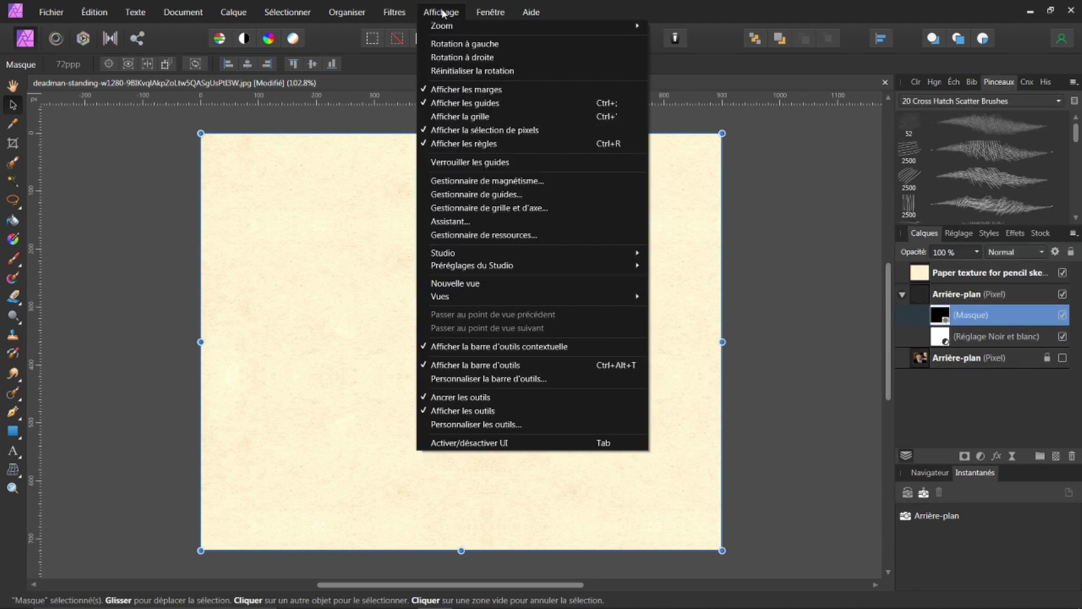
{"action": "mouse_move", "coordinate": [609, 257]}
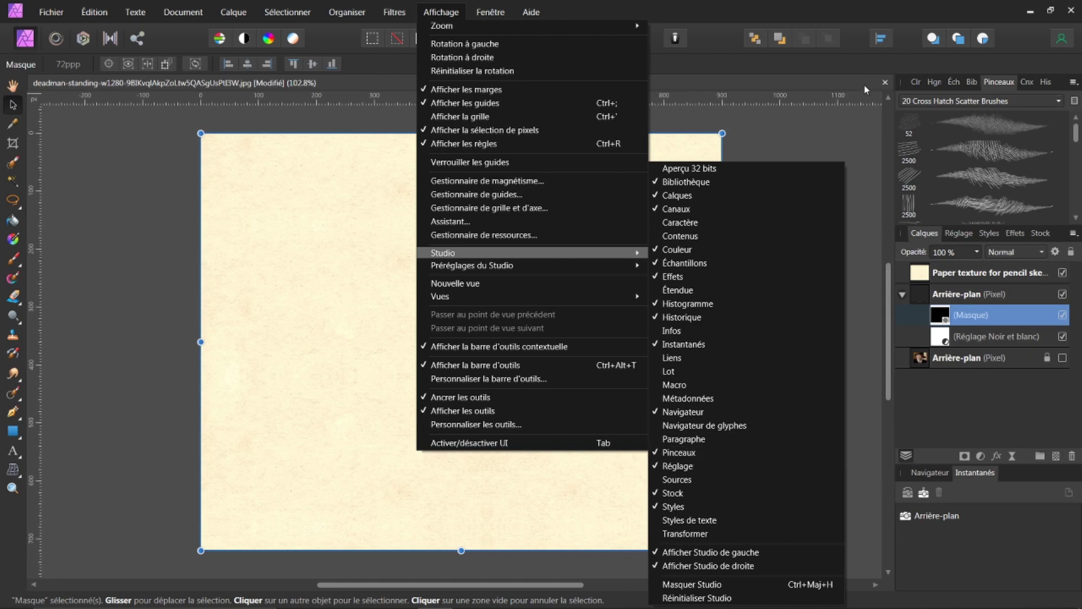
{"action": "left_click", "coordinate": [851, 124]}
{"action": "left_click", "coordinate": [850, 124]}
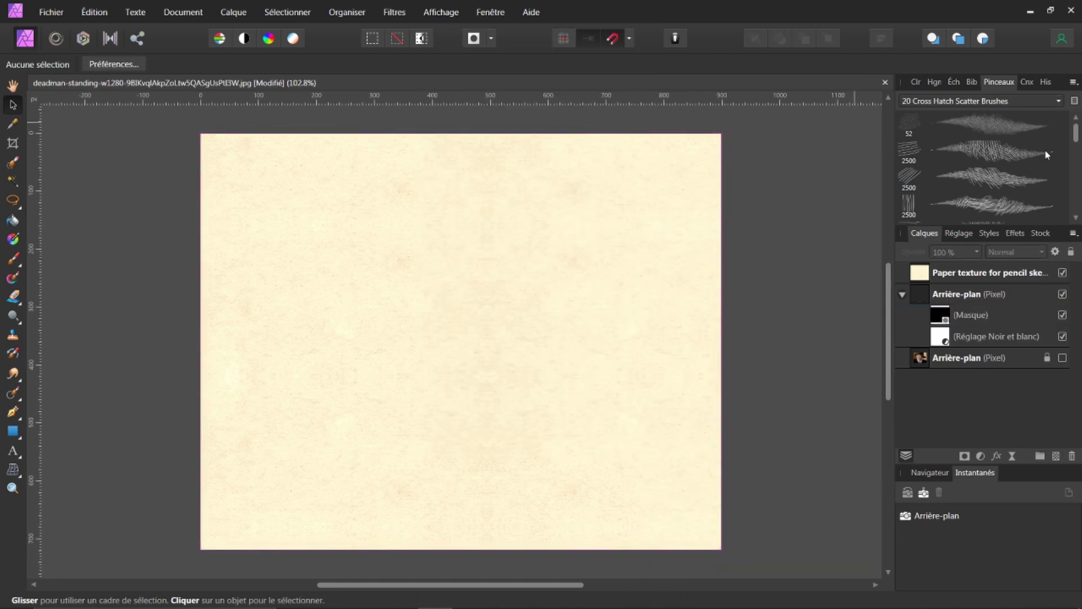
Step: Choose the size 52 cross-hatch brush from the 20 Cross Hatch Scatter Brushes category
{"action": "left_click", "coordinate": [1058, 101]}
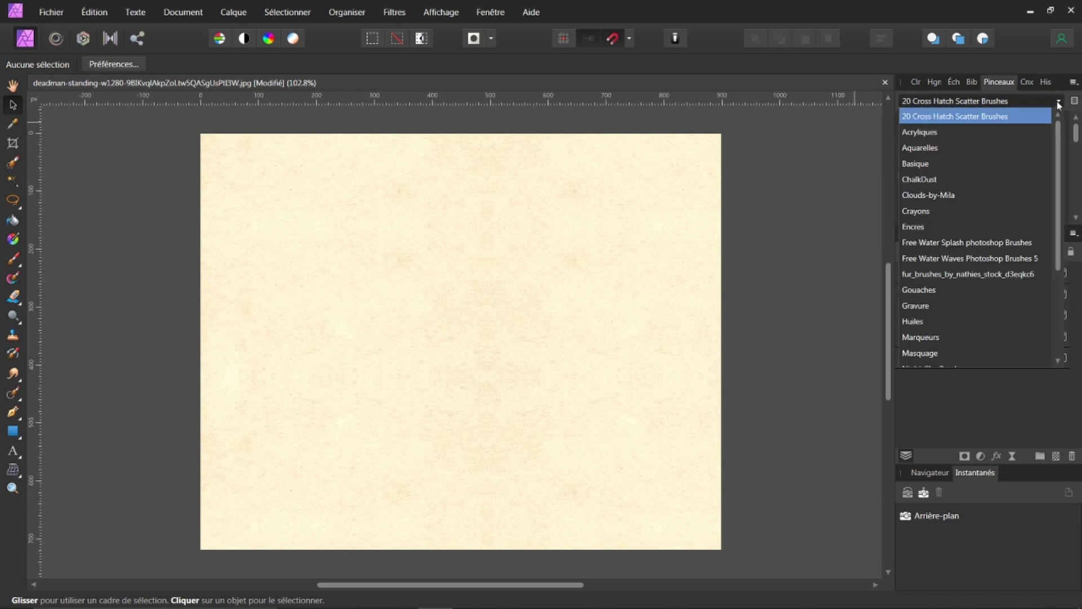
{"action": "left_click", "coordinate": [929, 161]}
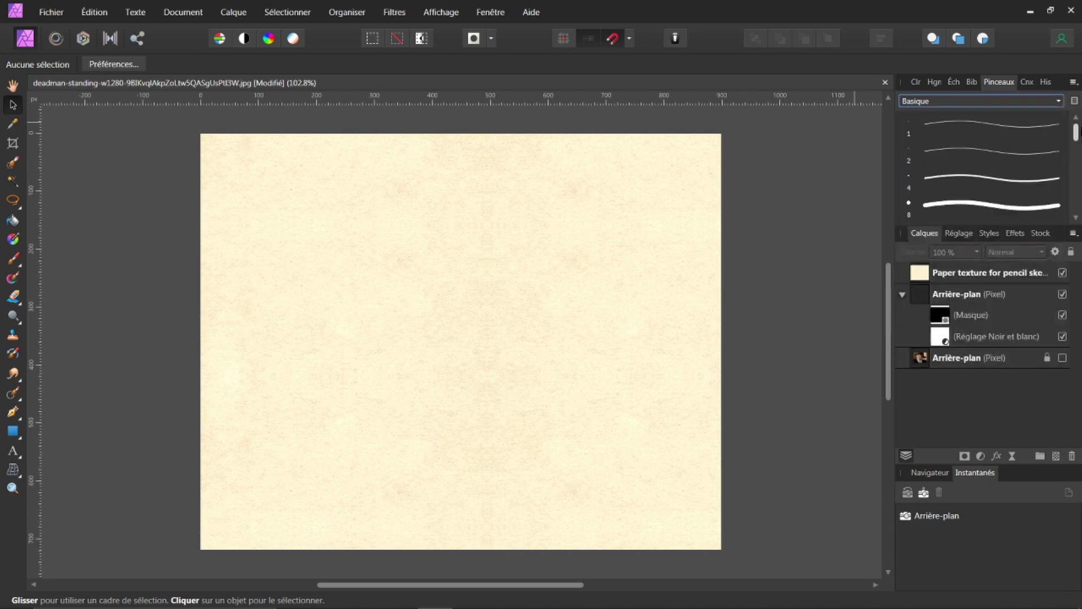
{"action": "left_click", "coordinate": [1059, 103]}
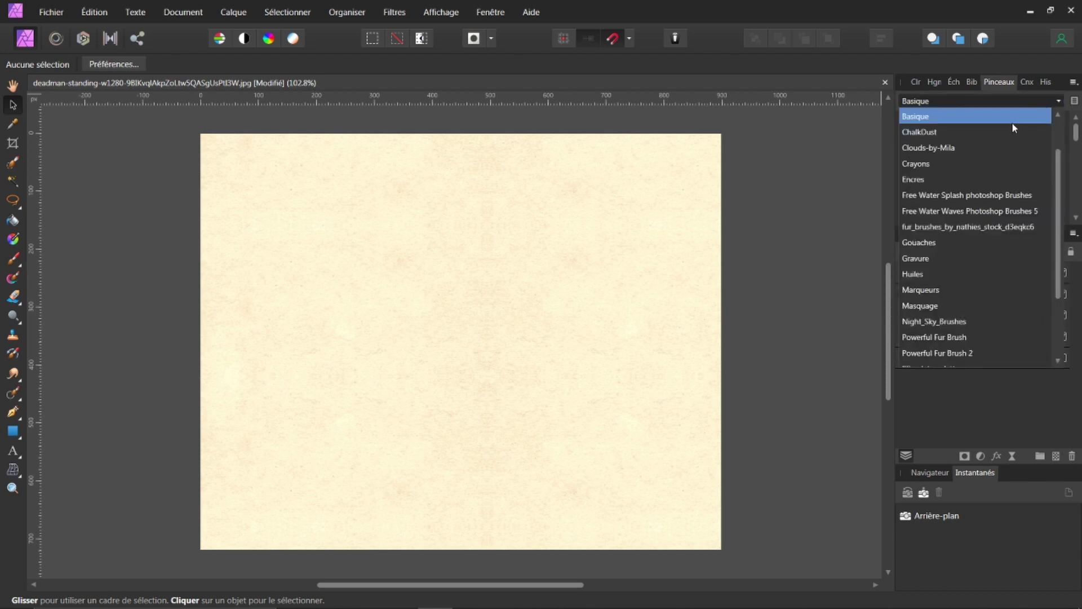
{"action": "scroll", "coordinate": [1012, 131], "scroll_direction": "up", "scroll_amount": 1}
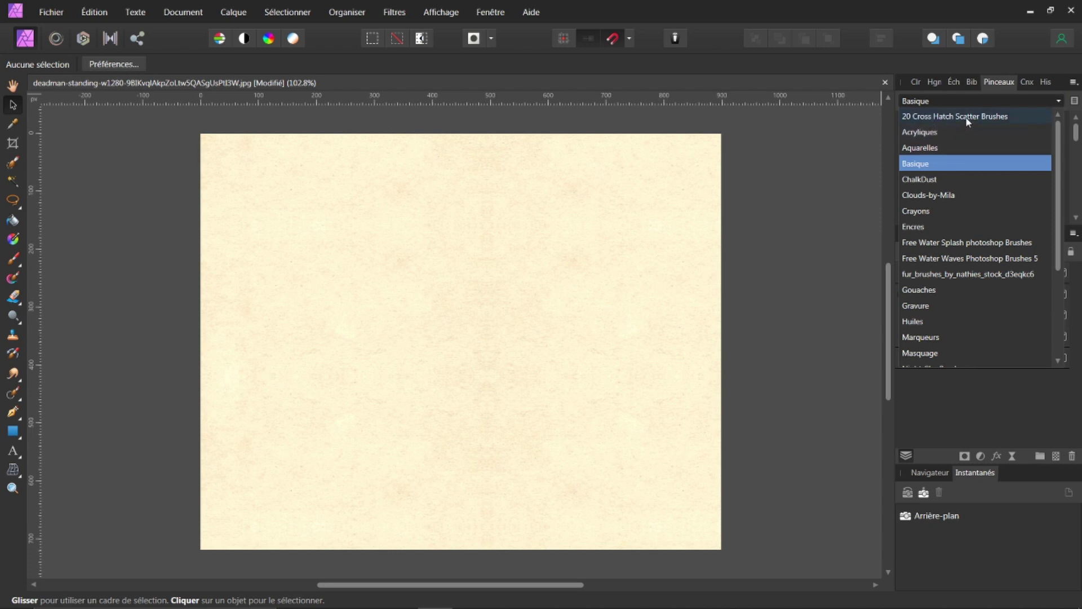
{"action": "left_click", "coordinate": [948, 117]}
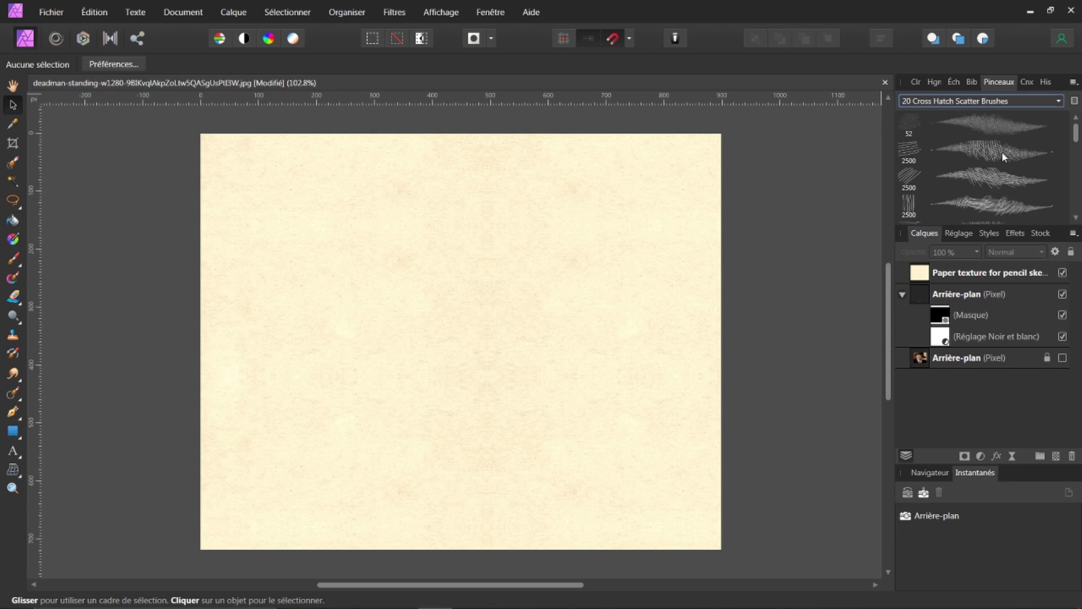
{"action": "left_click", "coordinate": [979, 127]}
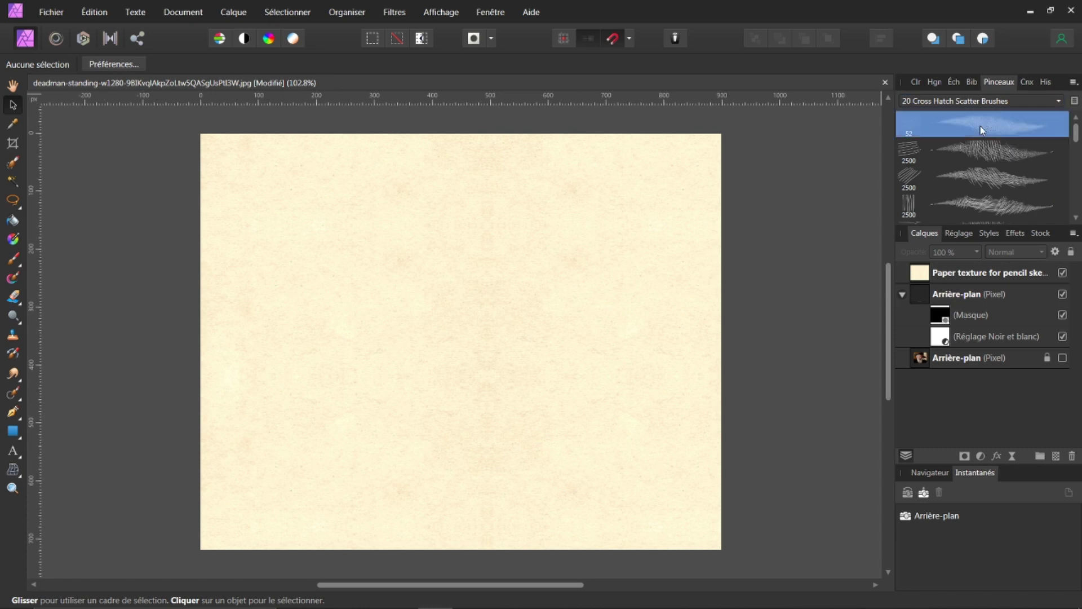
Step: Select the portrait's mask and activate the Paint Brush with white as the foreground colour
{"action": "left_click", "coordinate": [916, 82]}
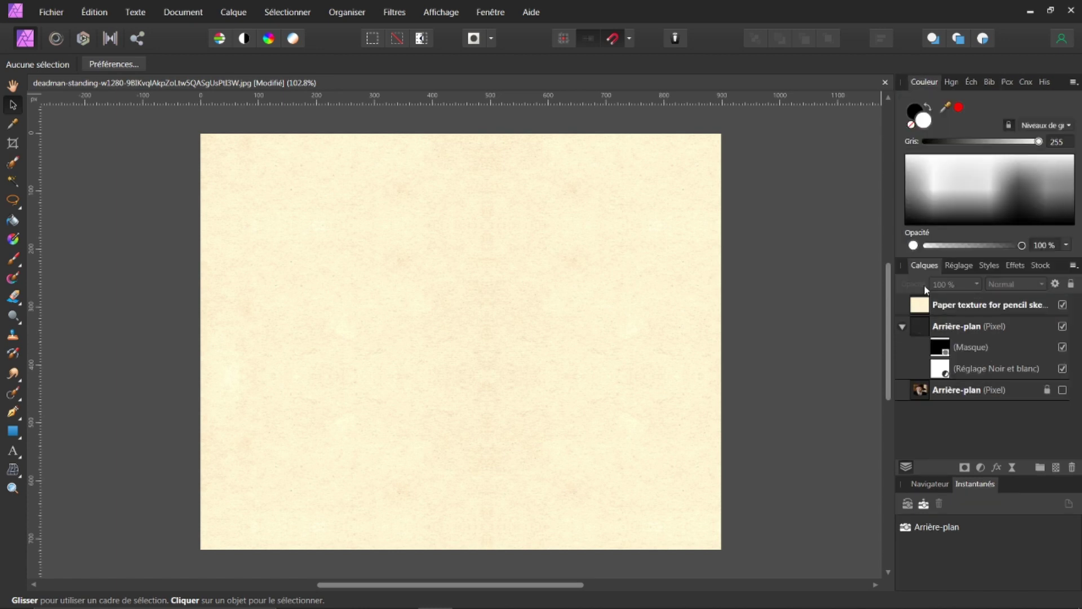
{"action": "left_click", "coordinate": [944, 352]}
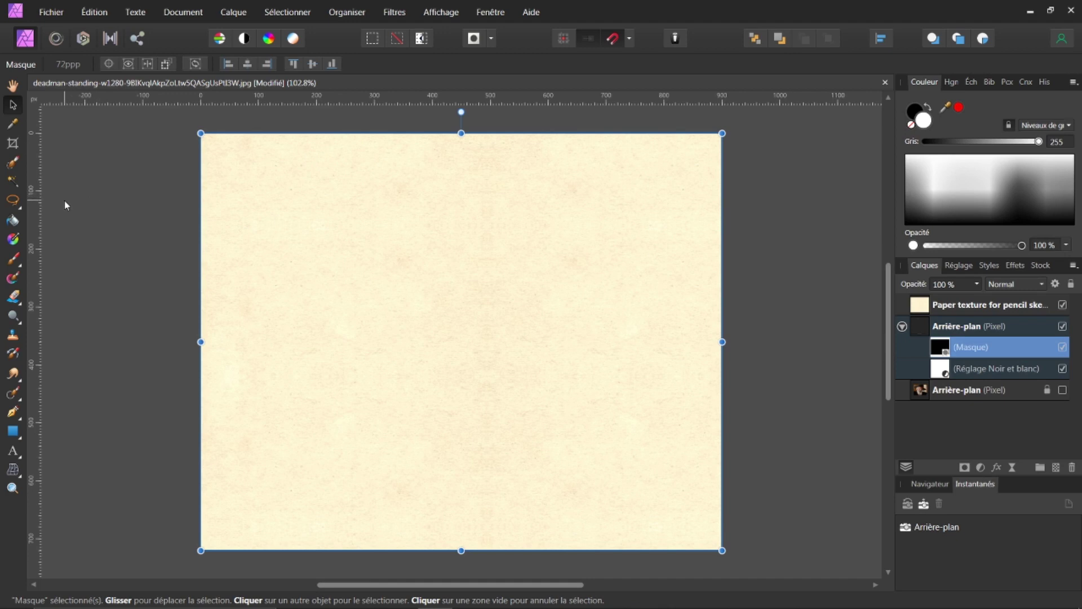
{"action": "left_click", "coordinate": [13, 261]}
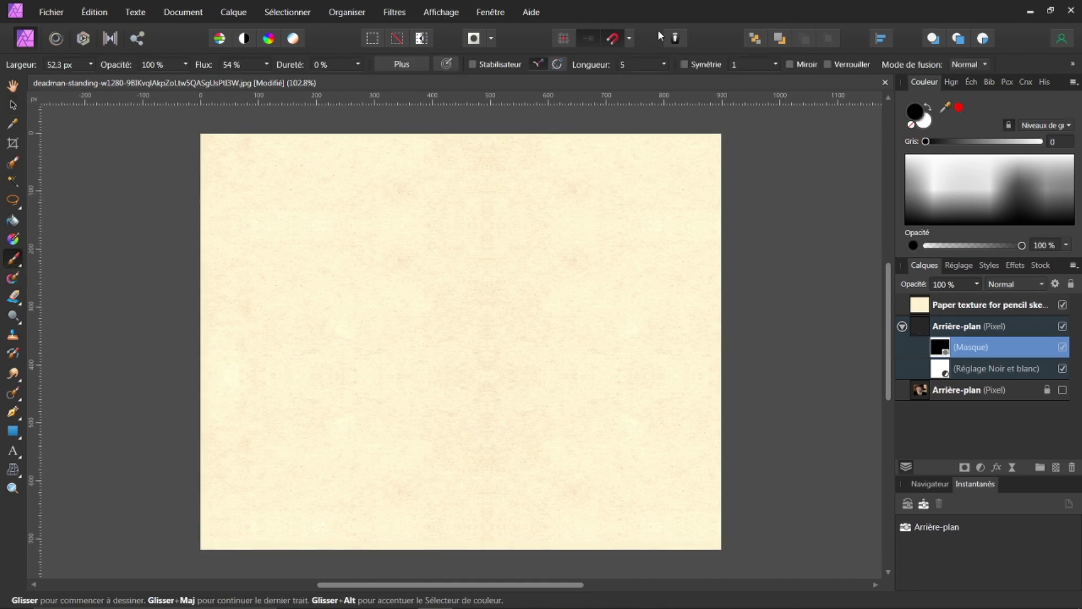
{"action": "left_click", "coordinate": [928, 109]}
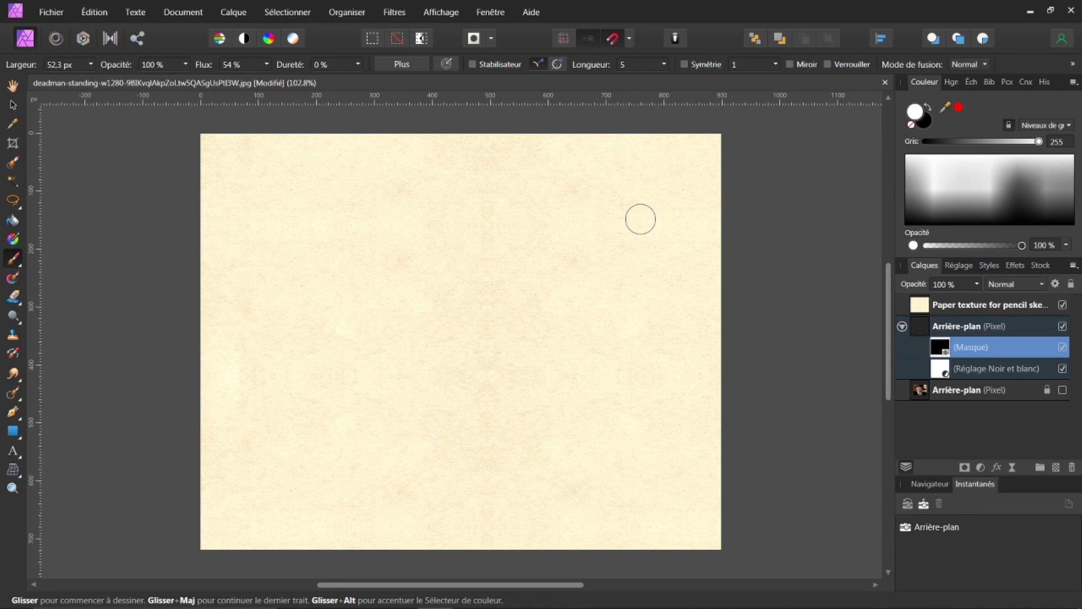
Step: Set the brush to a width of 50 px, 50 % opacity and 65 % flow, trying it with test strokes and undoing them
{"action": "left_click_drag", "start_coordinate": [568, 202], "coordinate": [532, 213]}
{"action": "key", "text": "ctrl+z"}
{"action": "left_click", "coordinate": [91, 64]}
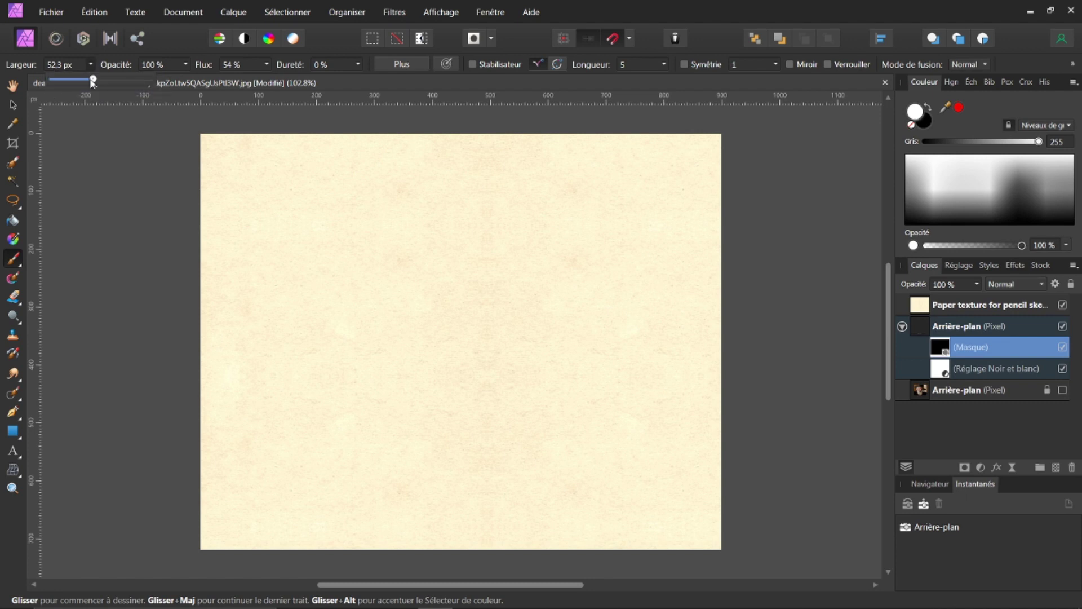
{"action": "mouse_move", "coordinate": [93, 81]}
{"action": "left_mouse_down"}
{"action": "mouse_move", "coordinate": [113, 80]}
{"action": "mouse_move", "coordinate": [94, 80]}
{"action": "left_mouse_up"}
{"action": "left_click_drag", "start_coordinate": [124, 66], "coordinate": [88, 64]}
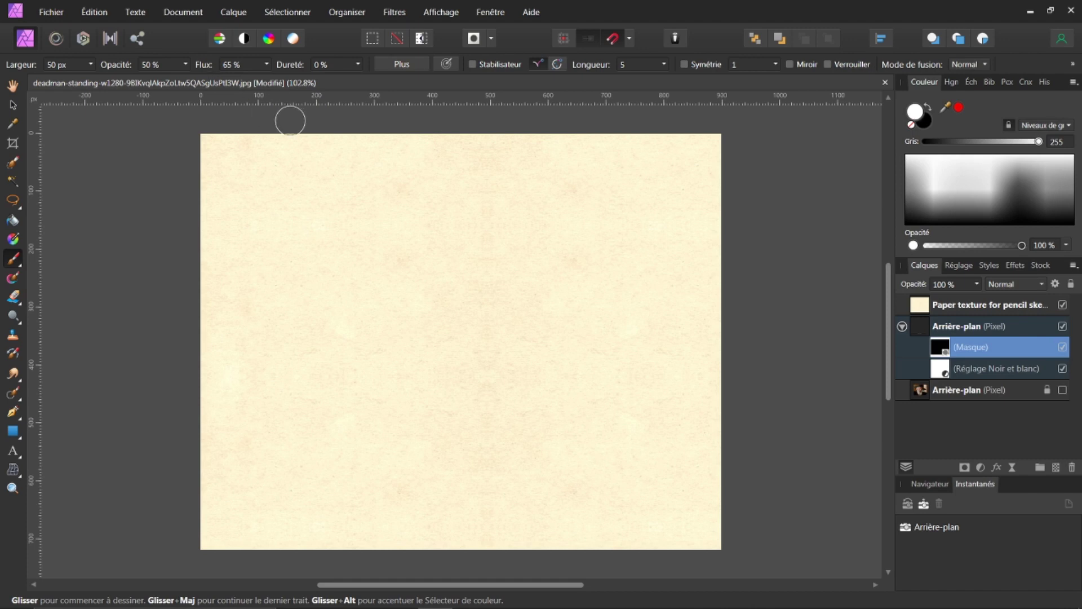
{"action": "left_click_drag", "start_coordinate": [394, 194], "coordinate": [410, 188]}
{"action": "key", "text": "ctrl+z"}
Step: Paint white cross-hatching on the mask to reveal the man's face, beard, shoulders, hat brim and crown
{"action": "mouse_move", "coordinate": [461, 189]}
{"action": "left_mouse_down"}
{"action": "mouse_move", "coordinate": [483, 149]}
{"action": "mouse_move", "coordinate": [348, 167]}
{"action": "mouse_move", "coordinate": [561, 191]}
{"action": "mouse_move", "coordinate": [548, 211]}
{"action": "mouse_move", "coordinate": [395, 184]}
{"action": "mouse_move", "coordinate": [332, 202]}
{"action": "mouse_move", "coordinate": [391, 230]}
{"action": "mouse_move", "coordinate": [501, 225]}
{"action": "mouse_move", "coordinate": [561, 245]}
{"action": "mouse_move", "coordinate": [357, 246]}
{"action": "mouse_move", "coordinate": [408, 261]}
{"action": "mouse_move", "coordinate": [548, 257]}
{"action": "mouse_move", "coordinate": [612, 270]}
{"action": "mouse_move", "coordinate": [319, 264]}
{"action": "mouse_move", "coordinate": [424, 292]}
{"action": "mouse_move", "coordinate": [585, 297]}
{"action": "mouse_move", "coordinate": [302, 308]}
{"action": "mouse_move", "coordinate": [604, 328]}
{"action": "mouse_move", "coordinate": [333, 330]}
{"action": "mouse_move", "coordinate": [626, 355]}
{"action": "mouse_move", "coordinate": [420, 383]}
{"action": "mouse_move", "coordinate": [323, 381]}
{"action": "mouse_move", "coordinate": [585, 424]}
{"action": "mouse_move", "coordinate": [426, 434]}
{"action": "mouse_move", "coordinate": [601, 451]}
{"action": "mouse_move", "coordinate": [373, 439]}
{"action": "mouse_move", "coordinate": [461, 458]}
{"action": "mouse_move", "coordinate": [337, 470]}
{"action": "mouse_move", "coordinate": [621, 446]}
{"action": "mouse_move", "coordinate": [720, 473]}
{"action": "mouse_move", "coordinate": [653, 498]}
{"action": "mouse_move", "coordinate": [678, 464]}
{"action": "mouse_move", "coordinate": [719, 473]}
{"action": "mouse_move", "coordinate": [653, 497]}
{"action": "mouse_move", "coordinate": [191, 438]}
{"action": "mouse_move", "coordinate": [230, 448]}
{"action": "mouse_move", "coordinate": [487, 265]}
{"action": "mouse_move", "coordinate": [637, 369]}
{"action": "mouse_move", "coordinate": [689, 329]}
{"action": "mouse_move", "coordinate": [637, 280]}
{"action": "mouse_move", "coordinate": [665, 341]}
{"action": "left_mouse_up"}
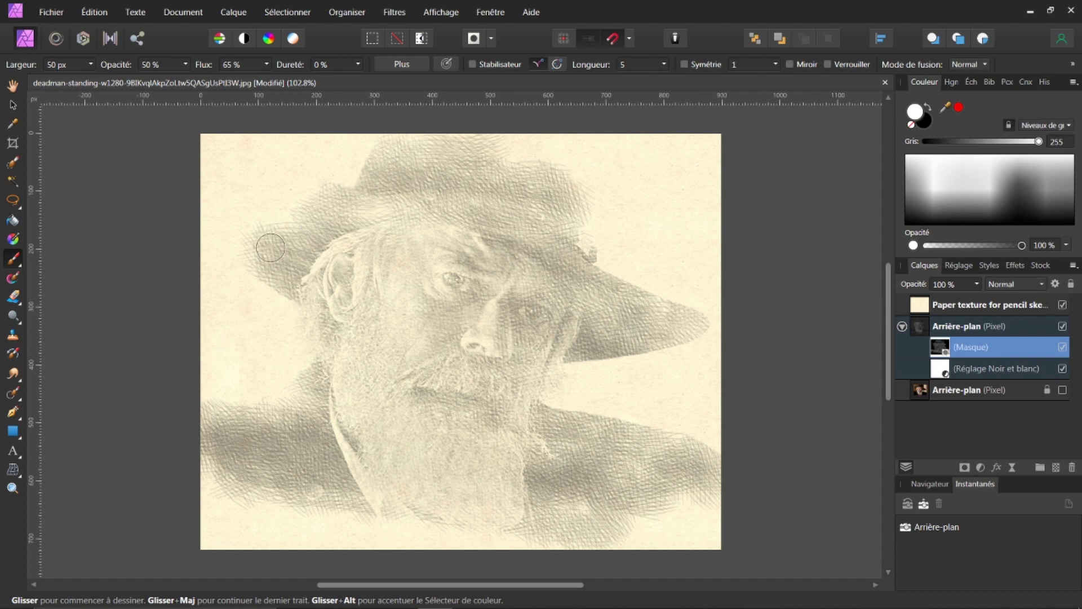
{"action": "mouse_move", "coordinate": [261, 234]}
{"action": "left_mouse_down"}
{"action": "mouse_move", "coordinate": [239, 213]}
{"action": "mouse_move", "coordinate": [246, 285]}
{"action": "mouse_move", "coordinate": [226, 211]}
{"action": "mouse_move", "coordinate": [337, 160]}
{"action": "left_mouse_up"}
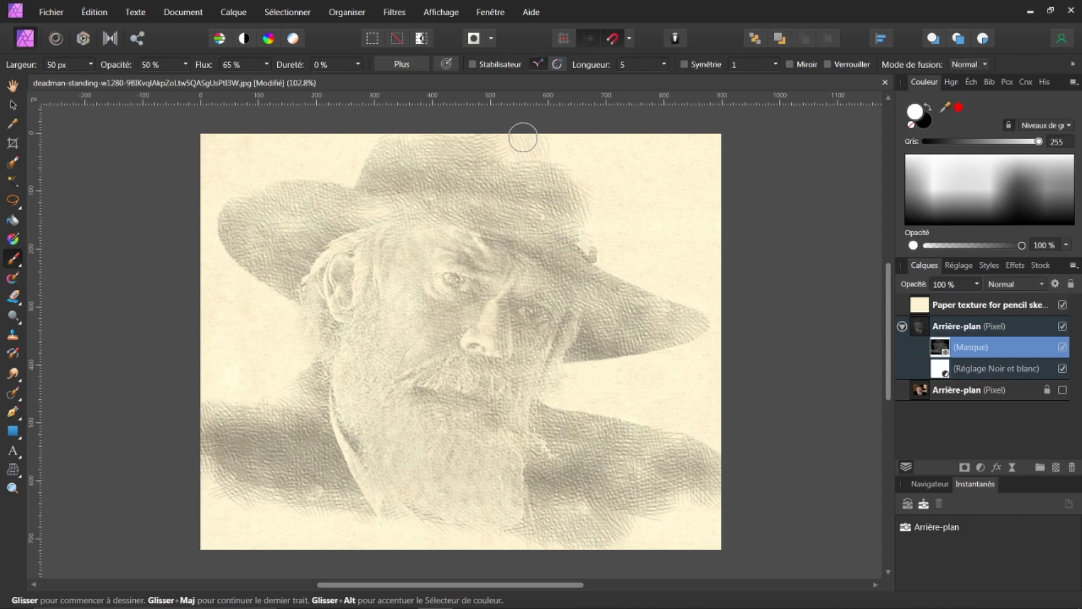
{"action": "left_click_drag", "start_coordinate": [523, 137], "coordinate": [567, 161]}
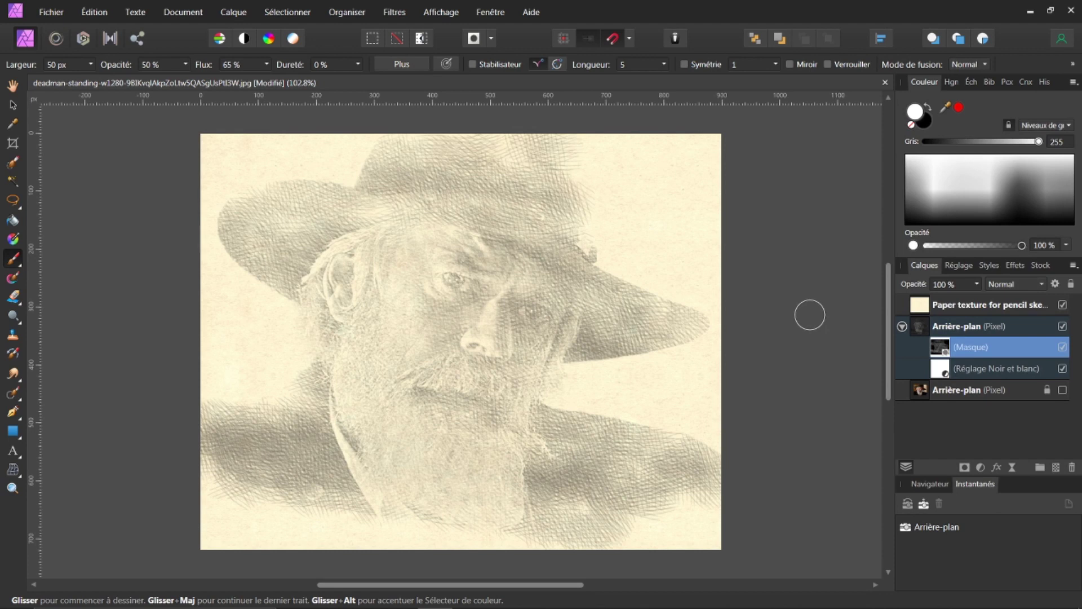
{"action": "mouse_move", "coordinate": [592, 172]}
{"action": "left_mouse_down"}
{"action": "mouse_move", "coordinate": [597, 211]}
{"action": "mouse_move", "coordinate": [633, 202]}
{"action": "left_mouse_up"}
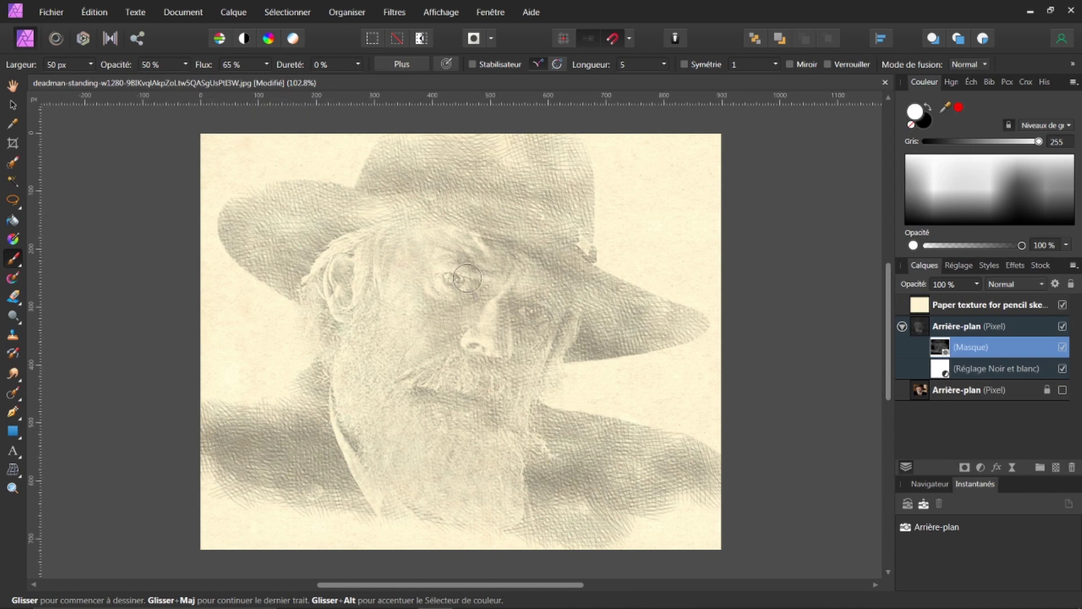
Step: Paint further hatching on the mask over the eyes, ear, hatband, forehead and beard to deepen their shading
{"action": "mouse_move", "coordinate": [543, 327]}
{"action": "left_mouse_down"}
{"action": "mouse_move", "coordinate": [558, 288]}
{"action": "mouse_move", "coordinate": [537, 328]}
{"action": "mouse_move", "coordinate": [538, 286]}
{"action": "mouse_move", "coordinate": [518, 323]}
{"action": "mouse_move", "coordinate": [503, 280]}
{"action": "mouse_move", "coordinate": [513, 296]}
{"action": "mouse_move", "coordinate": [557, 282]}
{"action": "mouse_move", "coordinate": [536, 377]}
{"action": "mouse_move", "coordinate": [562, 317]}
{"action": "mouse_move", "coordinate": [497, 430]}
{"action": "mouse_move", "coordinate": [526, 365]}
{"action": "mouse_move", "coordinate": [524, 447]}
{"action": "mouse_move", "coordinate": [509, 493]}
{"action": "mouse_move", "coordinate": [514, 485]}
{"action": "mouse_move", "coordinate": [451, 410]}
{"action": "mouse_move", "coordinate": [379, 403]}
{"action": "mouse_move", "coordinate": [415, 485]}
{"action": "mouse_move", "coordinate": [489, 335]}
{"action": "mouse_move", "coordinate": [475, 284]}
{"action": "mouse_move", "coordinate": [492, 254]}
{"action": "mouse_move", "coordinate": [562, 286]}
{"action": "mouse_move", "coordinate": [515, 250]}
{"action": "mouse_move", "coordinate": [620, 317]}
{"action": "mouse_move", "coordinate": [666, 324]}
{"action": "mouse_move", "coordinate": [652, 337]}
{"action": "mouse_move", "coordinate": [567, 310]}
{"action": "left_mouse_up"}
{"action": "mouse_move", "coordinate": [323, 307]}
{"action": "left_mouse_down"}
{"action": "mouse_move", "coordinate": [345, 241]}
{"action": "mouse_move", "coordinate": [311, 314]}
{"action": "mouse_move", "coordinate": [329, 334]}
{"action": "mouse_move", "coordinate": [315, 388]}
{"action": "mouse_move", "coordinate": [358, 398]}
{"action": "left_mouse_up"}
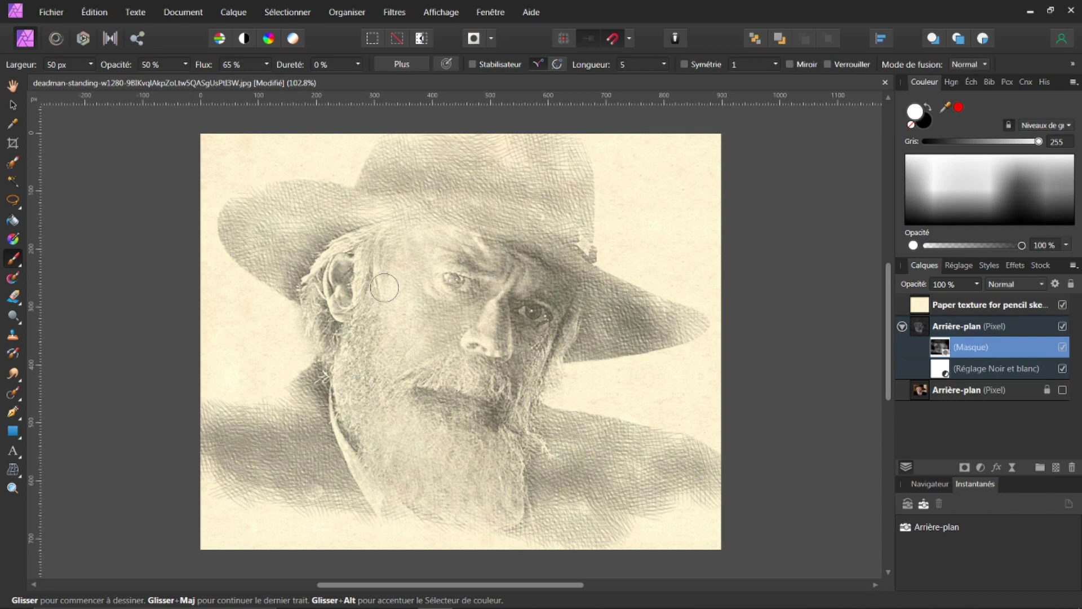
{"action": "mouse_move", "coordinate": [338, 265]}
{"action": "left_mouse_down"}
{"action": "mouse_move", "coordinate": [290, 225]}
{"action": "mouse_move", "coordinate": [437, 204]}
{"action": "mouse_move", "coordinate": [485, 225]}
{"action": "mouse_move", "coordinate": [527, 214]}
{"action": "mouse_move", "coordinate": [500, 183]}
{"action": "mouse_move", "coordinate": [511, 228]}
{"action": "mouse_move", "coordinate": [488, 258]}
{"action": "left_mouse_up"}
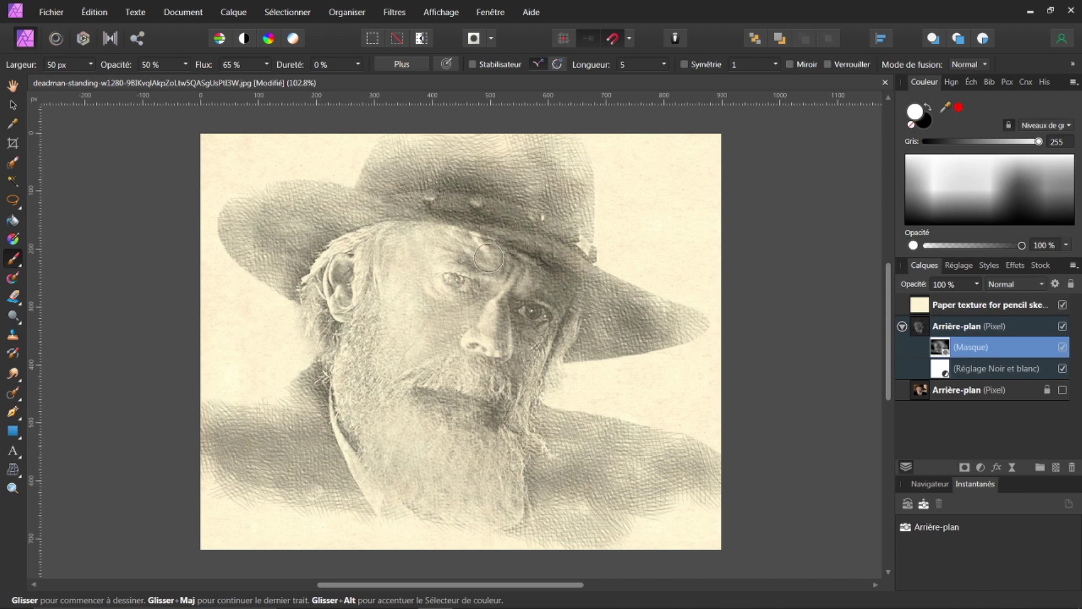
{"action": "mouse_move", "coordinate": [488, 257]}
{"action": "left_mouse_down"}
{"action": "mouse_move", "coordinate": [515, 396]}
{"action": "mouse_move", "coordinate": [539, 397]}
{"action": "mouse_move", "coordinate": [468, 451]}
{"action": "mouse_move", "coordinate": [417, 432]}
{"action": "left_mouse_up"}
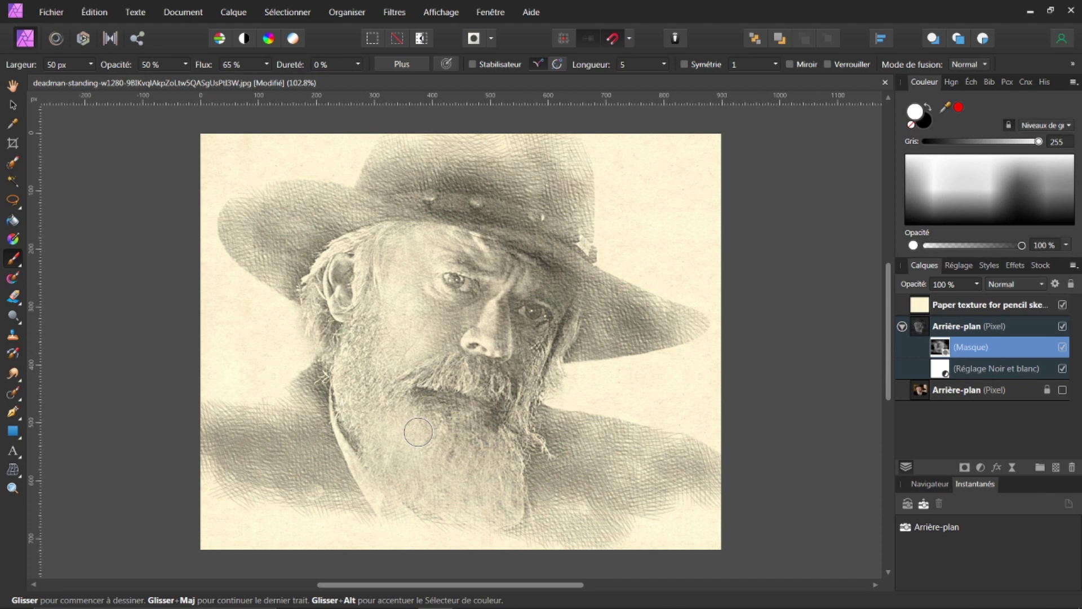
{"action": "mouse_move", "coordinate": [417, 432]}
{"action": "left_mouse_down"}
{"action": "mouse_move", "coordinate": [481, 510]}
{"action": "mouse_move", "coordinate": [415, 462]}
{"action": "left_mouse_up"}
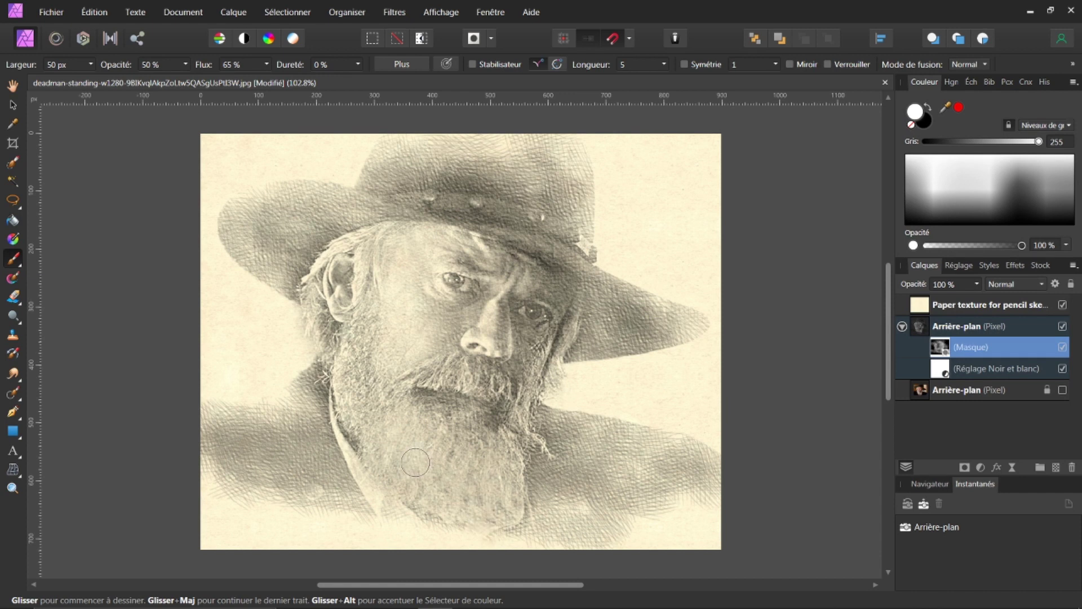
Step: Sharpen the masked Arrière-plan portrait layer with the Masque flou filter at a radius of 4,4 px and a factor of 1,271
{"action": "scroll", "coordinate": [514, 332], "scroll_direction": "up", "scroll_amount": 3}
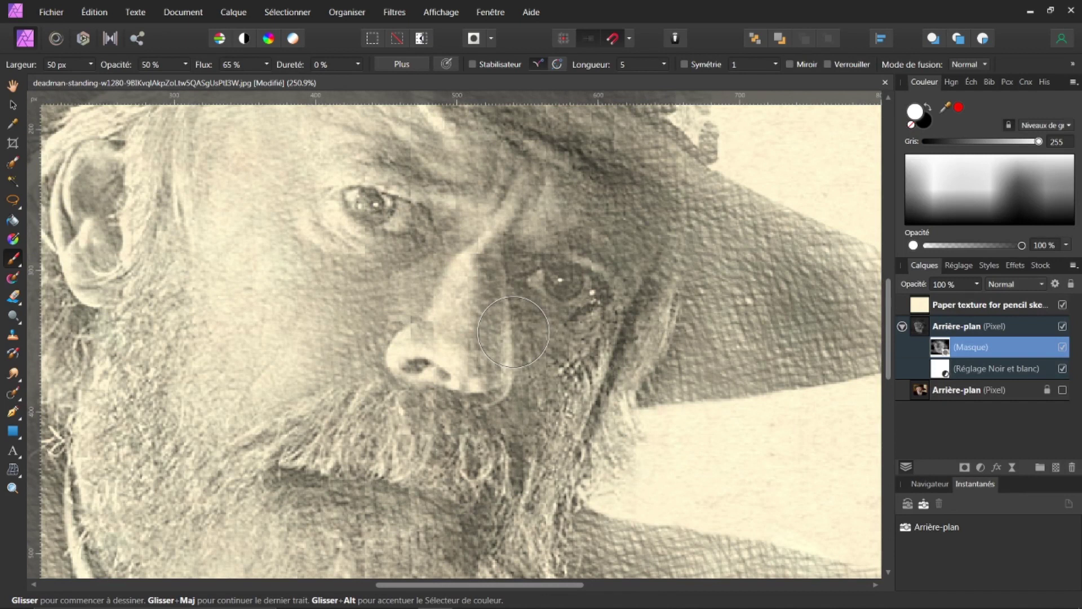
{"action": "scroll", "coordinate": [513, 332], "scroll_direction": "down", "scroll_amount": 3}
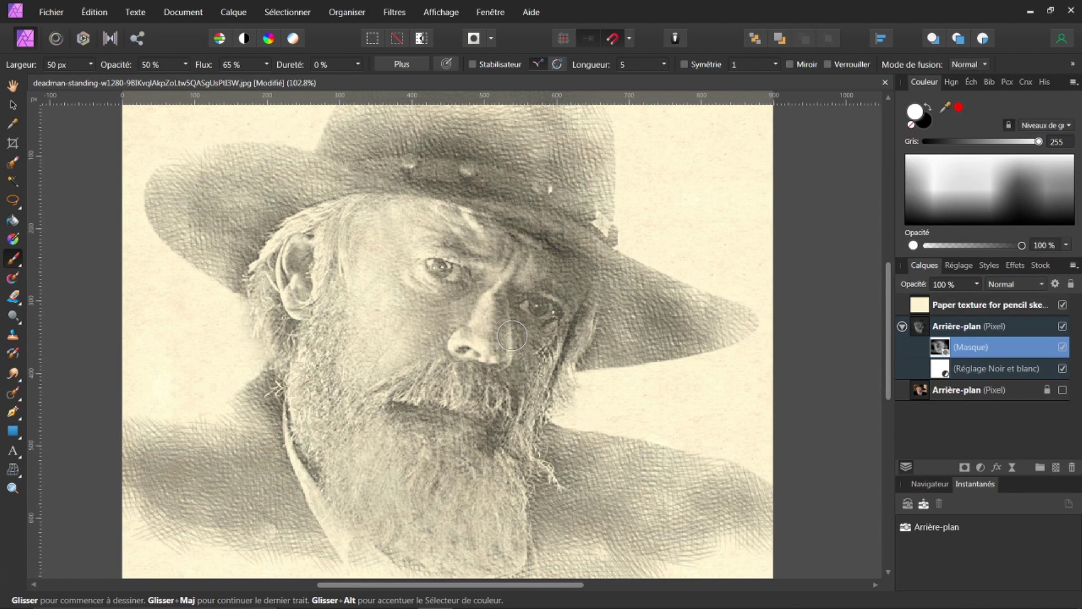
{"action": "scroll", "coordinate": [512, 336], "scroll_direction": "down", "scroll_amount": 1}
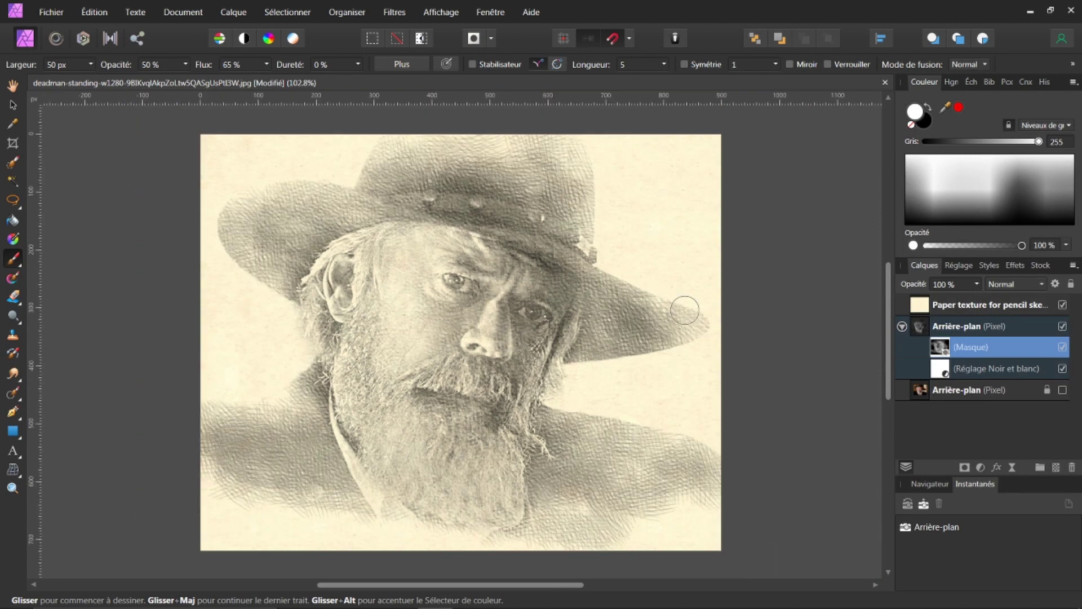
{"action": "left_click", "coordinate": [921, 331]}
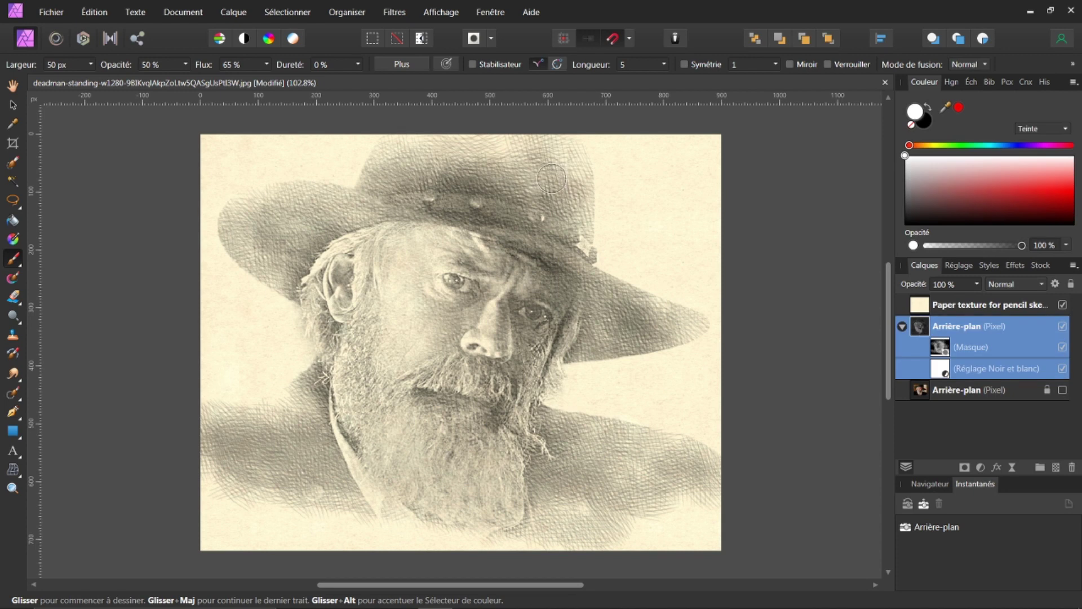
{"action": "left_click", "coordinate": [397, 14]}
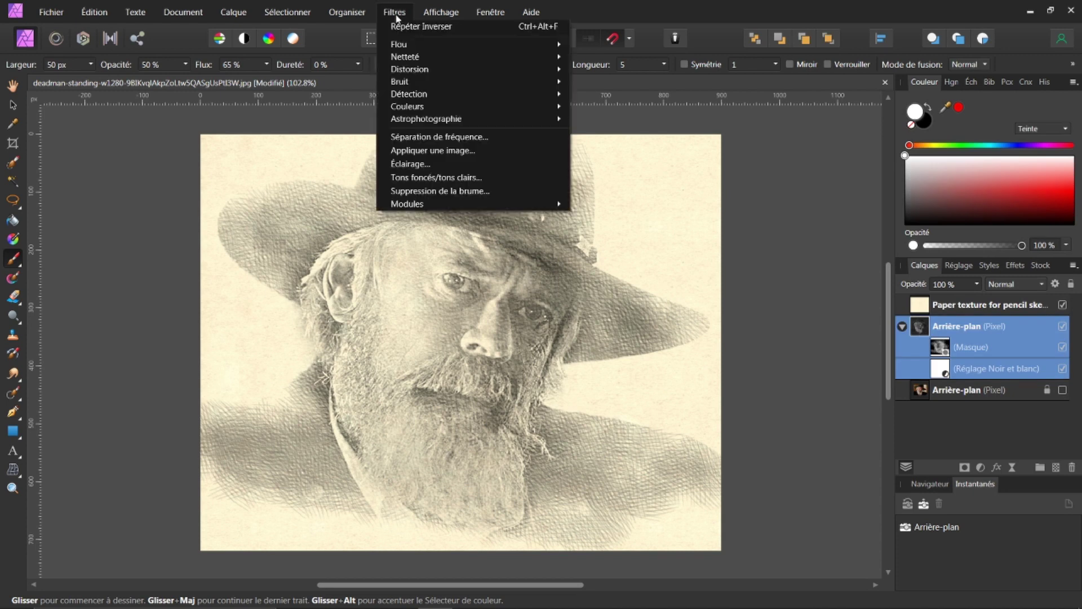
{"action": "mouse_move", "coordinate": [455, 46]}
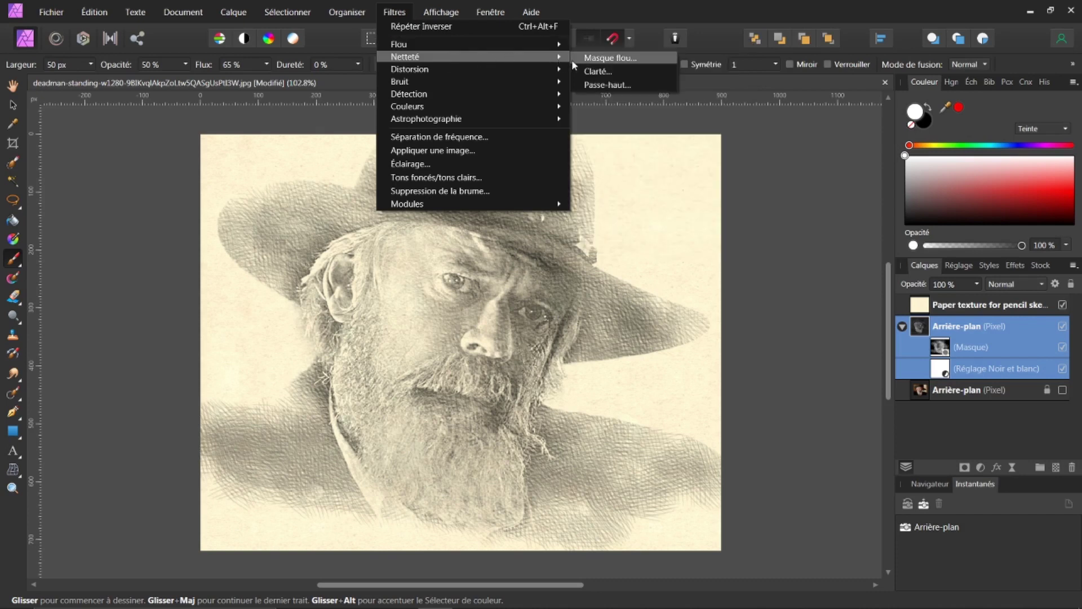
{"action": "left_click", "coordinate": [589, 59]}
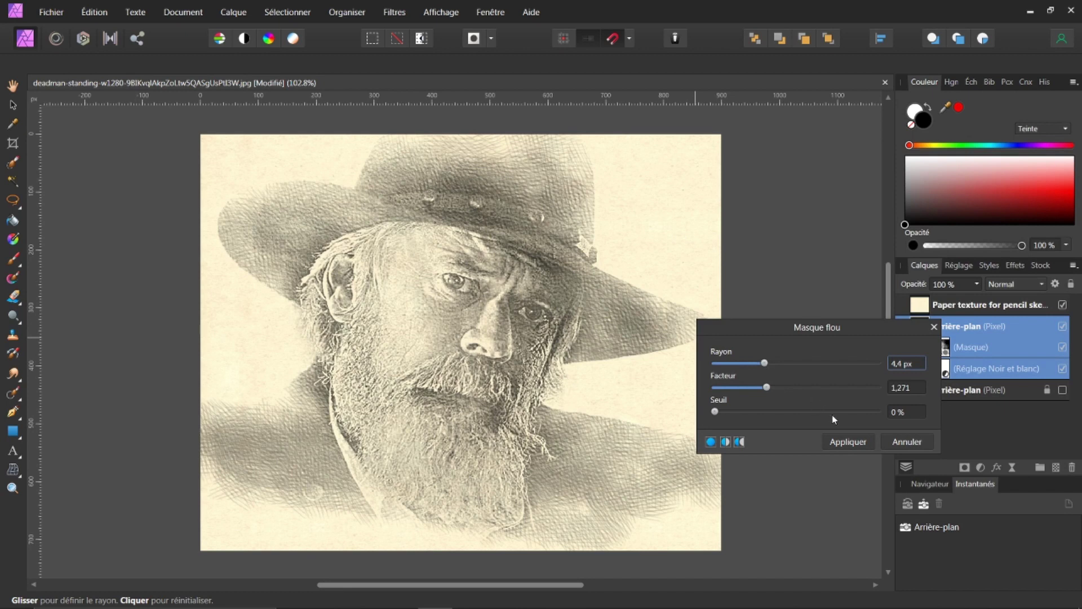
{"action": "left_click", "coordinate": [848, 441]}
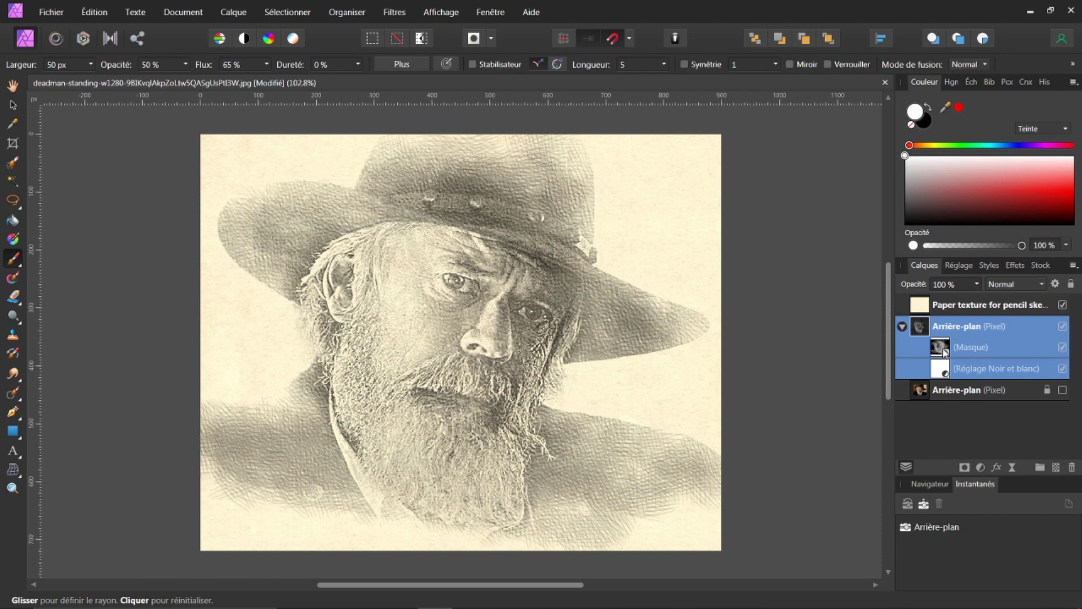
Step: Reselect the mask and paint more white hatching over the face, both shoulders and both sides of the hat brim
{"action": "left_click", "coordinate": [945, 352]}
{"action": "mouse_move", "coordinate": [474, 297]}
{"action": "left_mouse_down"}
{"action": "mouse_move", "coordinate": [483, 282]}
{"action": "mouse_move", "coordinate": [487, 316]}
{"action": "mouse_move", "coordinate": [493, 243]}
{"action": "mouse_move", "coordinate": [448, 232]}
{"action": "mouse_move", "coordinate": [519, 267]}
{"action": "mouse_move", "coordinate": [515, 323]}
{"action": "mouse_move", "coordinate": [529, 319]}
{"action": "mouse_move", "coordinate": [509, 399]}
{"action": "mouse_move", "coordinate": [555, 344]}
{"action": "mouse_move", "coordinate": [491, 349]}
{"action": "mouse_move", "coordinate": [462, 383]}
{"action": "mouse_move", "coordinate": [572, 316]}
{"action": "mouse_move", "coordinate": [554, 393]}
{"action": "mouse_move", "coordinate": [609, 338]}
{"action": "mouse_move", "coordinate": [591, 302]}
{"action": "mouse_move", "coordinate": [669, 300]}
{"action": "mouse_move", "coordinate": [695, 318]}
{"action": "left_mouse_up"}
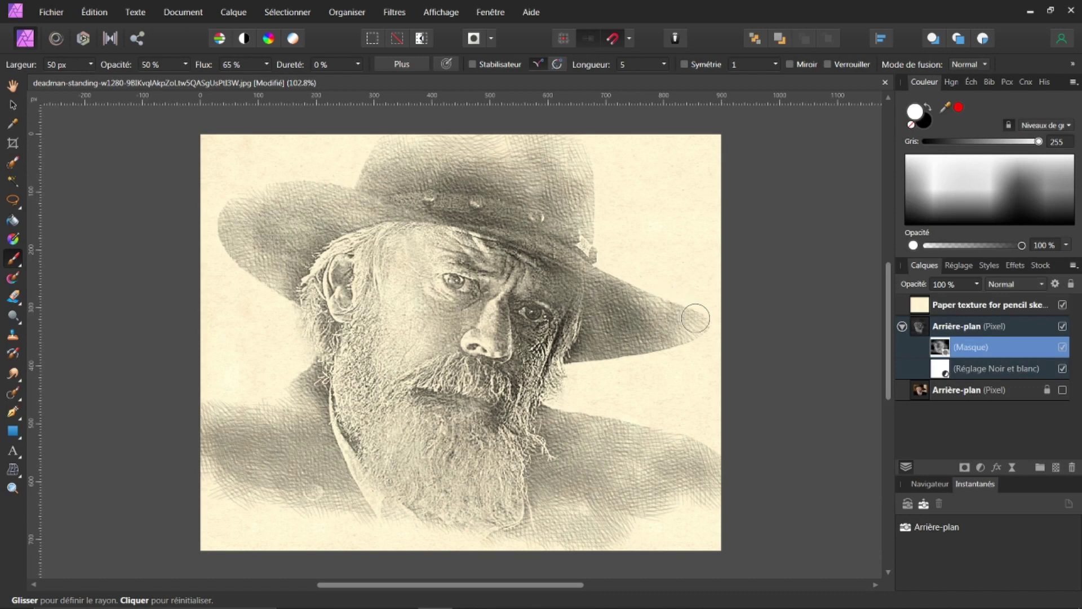
{"action": "mouse_move", "coordinate": [668, 441]}
{"action": "left_mouse_down"}
{"action": "mouse_move", "coordinate": [611, 410]}
{"action": "mouse_move", "coordinate": [572, 411]}
{"action": "mouse_move", "coordinate": [614, 419]}
{"action": "mouse_move", "coordinate": [607, 462]}
{"action": "left_mouse_up"}
{"action": "left_click_drag", "start_coordinate": [315, 373], "coordinate": [212, 410]}
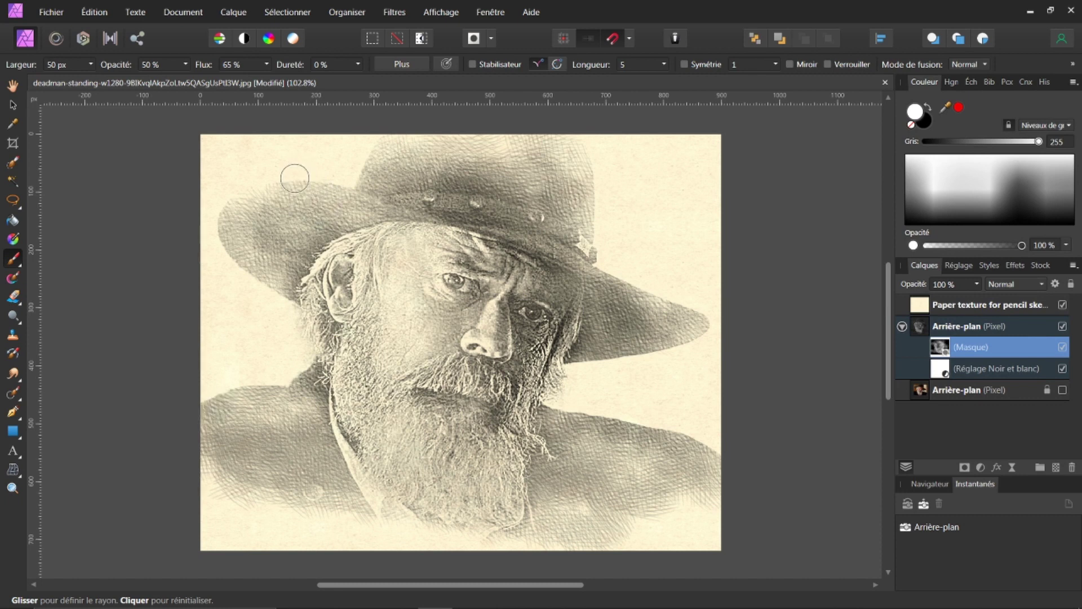
{"action": "mouse_move", "coordinate": [295, 179]}
{"action": "left_mouse_down"}
{"action": "mouse_move", "coordinate": [225, 194]}
{"action": "mouse_move", "coordinate": [235, 217]}
{"action": "mouse_move", "coordinate": [219, 244]}
{"action": "left_mouse_up"}
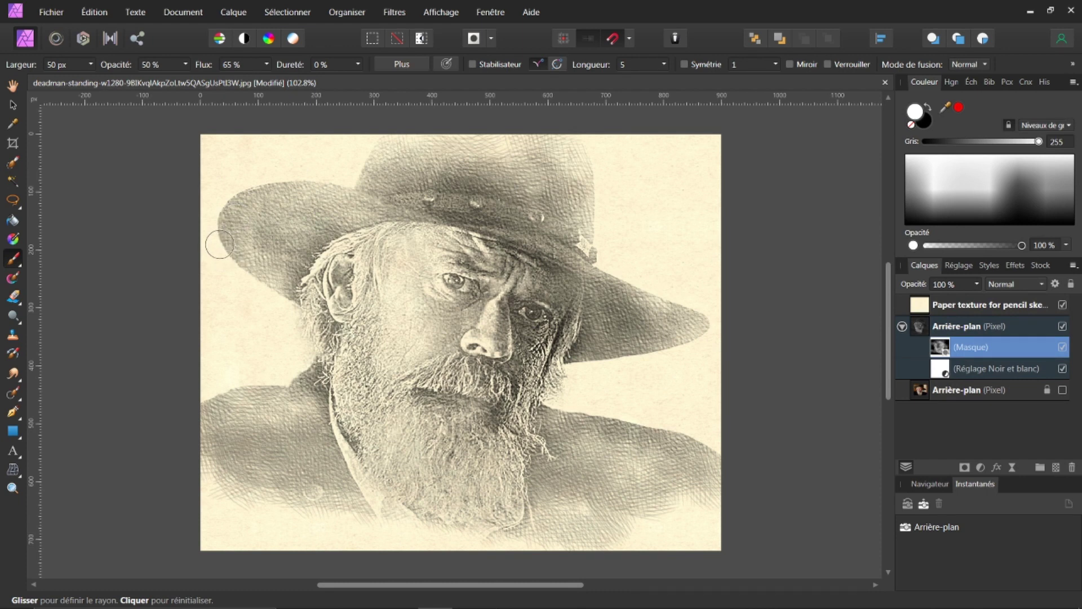
Step: Paint more white hatching on the mask along the hat's brim and crown edges and over both shoulders, and compare with the original photo
{"action": "mouse_move", "coordinate": [219, 245]}
{"action": "left_mouse_down"}
{"action": "mouse_move", "coordinate": [390, 130]}
{"action": "mouse_move", "coordinate": [346, 184]}
{"action": "left_mouse_up"}
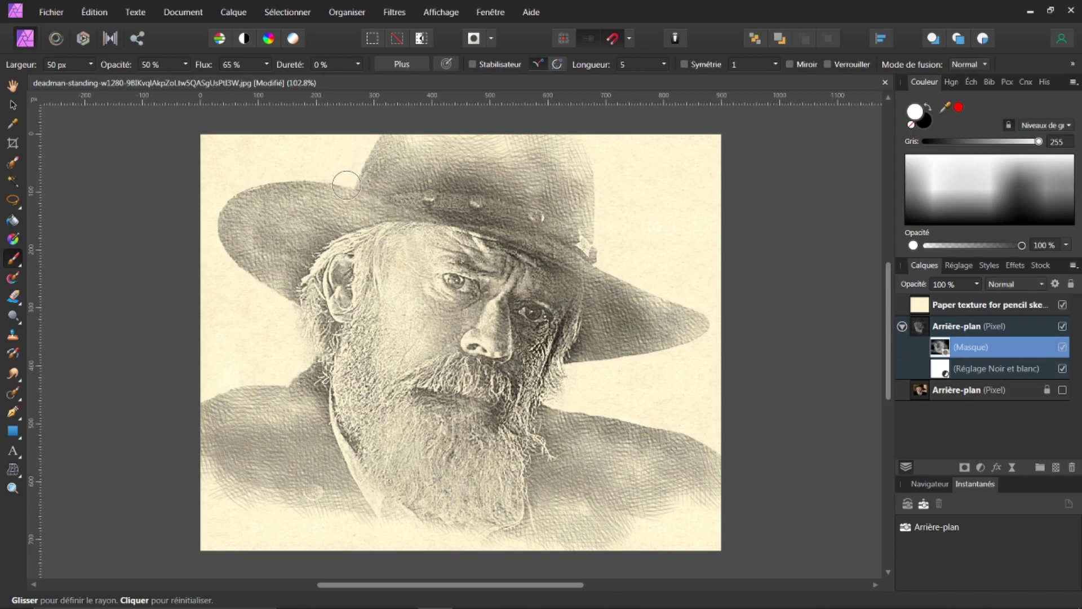
{"action": "left_click_drag", "start_coordinate": [346, 185], "coordinate": [378, 155]}
{"action": "left_click_drag", "start_coordinate": [587, 140], "coordinate": [609, 239]}
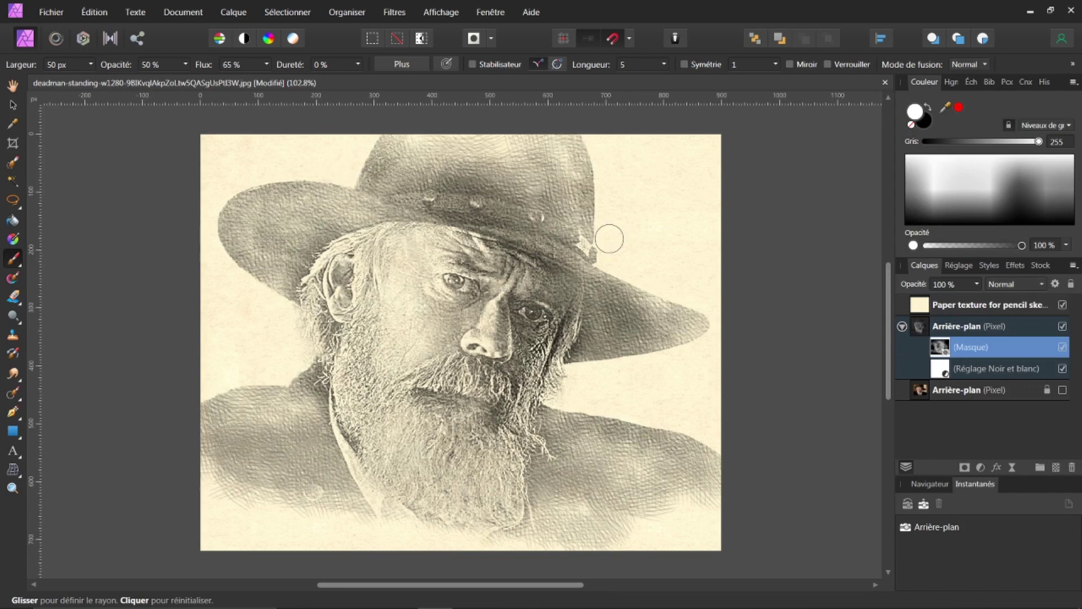
{"action": "left_click_drag", "start_coordinate": [587, 140], "coordinate": [593, 199]}
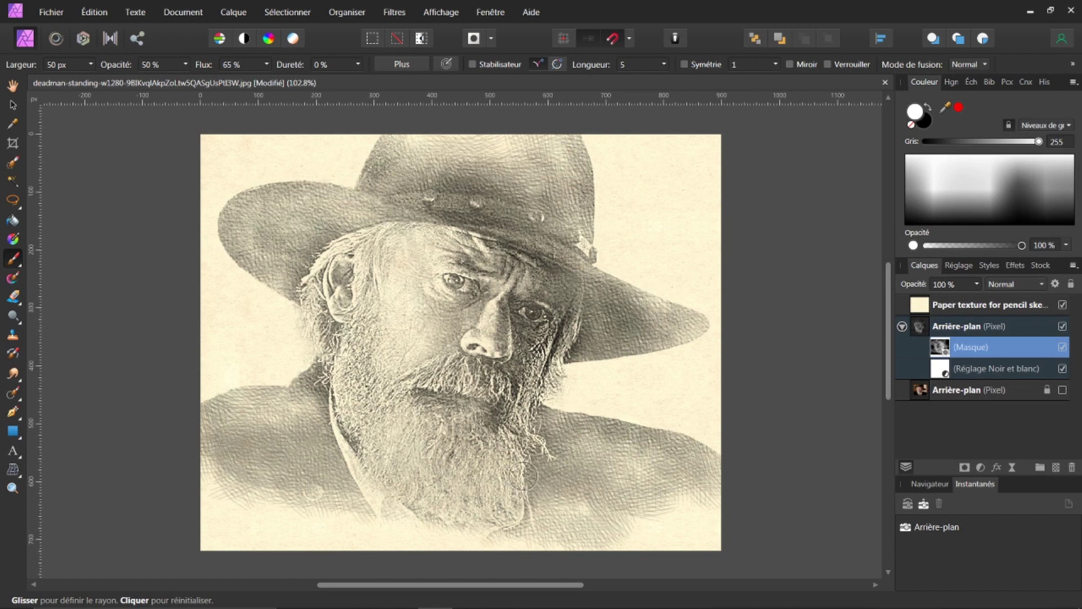
{"action": "mouse_move", "coordinate": [571, 479]}
{"action": "left_mouse_down"}
{"action": "mouse_move", "coordinate": [629, 460]}
{"action": "mouse_move", "coordinate": [608, 456]}
{"action": "left_mouse_up"}
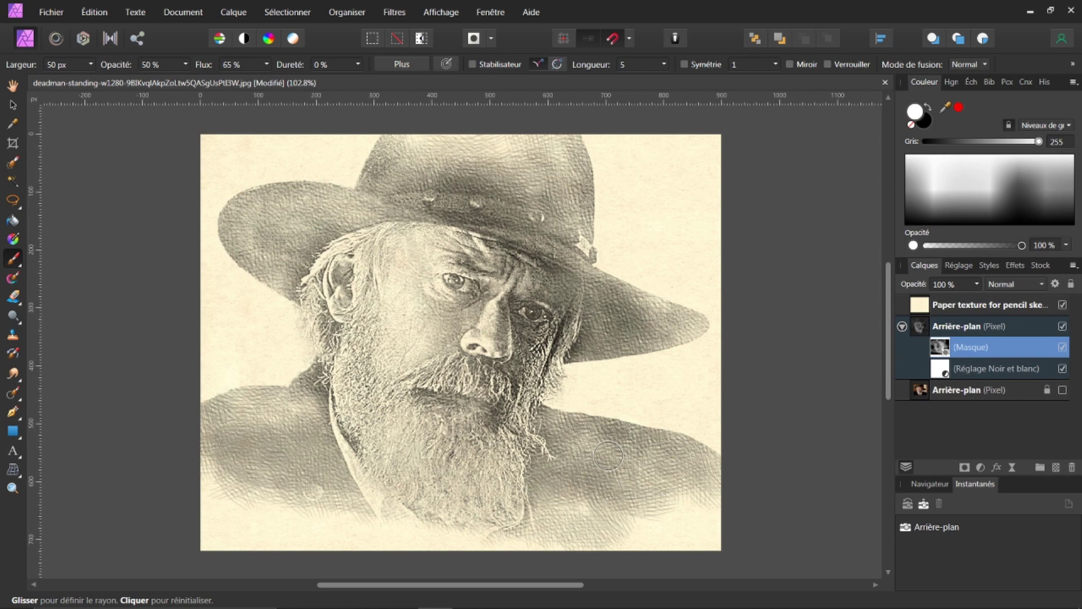
{"action": "left_click_drag", "start_coordinate": [608, 455], "coordinate": [671, 489]}
{"action": "mouse_move", "coordinate": [244, 422]}
{"action": "left_mouse_down"}
{"action": "mouse_move", "coordinate": [274, 469]}
{"action": "mouse_move", "coordinate": [319, 409]}
{"action": "mouse_move", "coordinate": [237, 443]}
{"action": "left_mouse_up"}
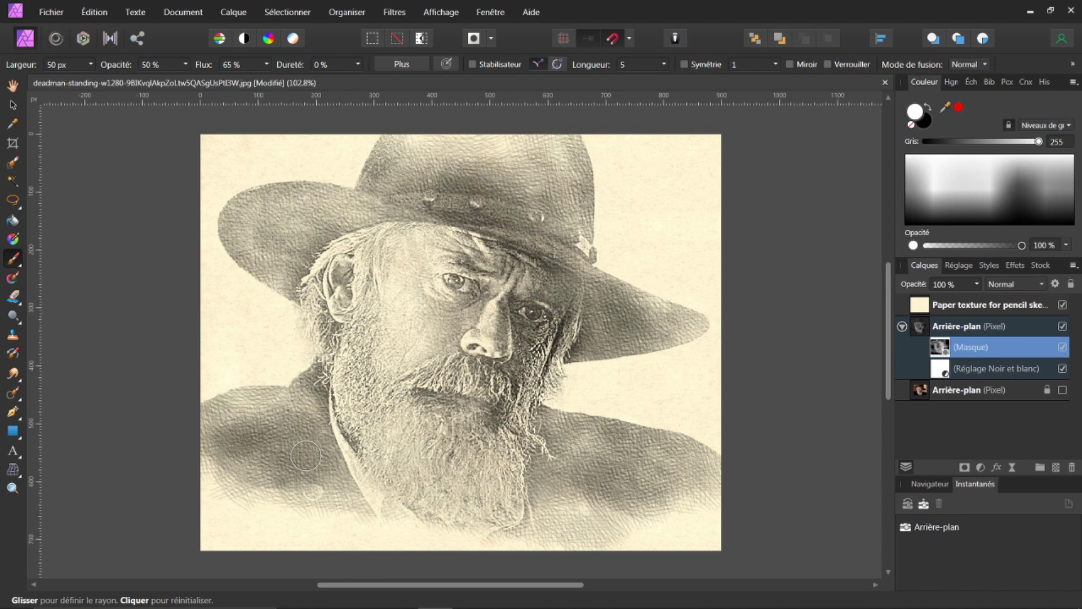
{"action": "left_click_drag", "start_coordinate": [306, 456], "coordinate": [355, 494]}
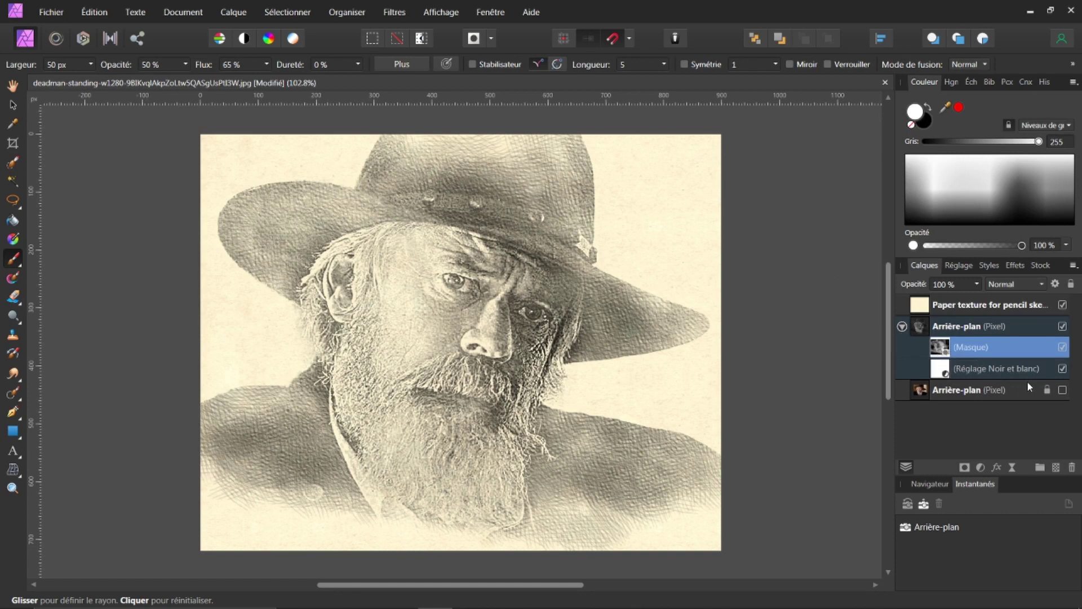
{"action": "left_click", "coordinate": [1062, 390]}
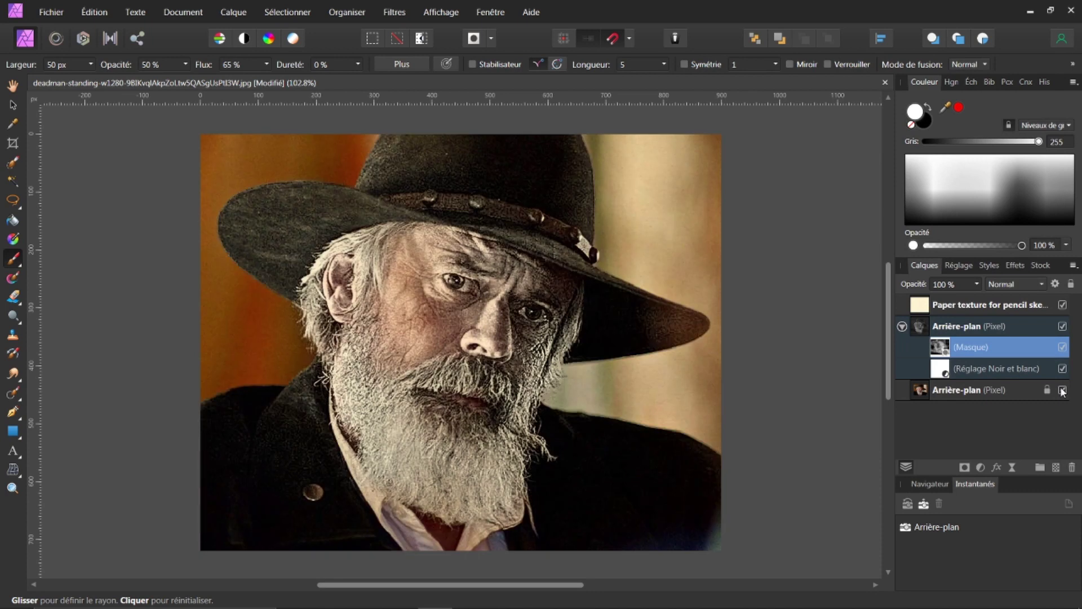
{"action": "left_click", "coordinate": [1062, 390]}
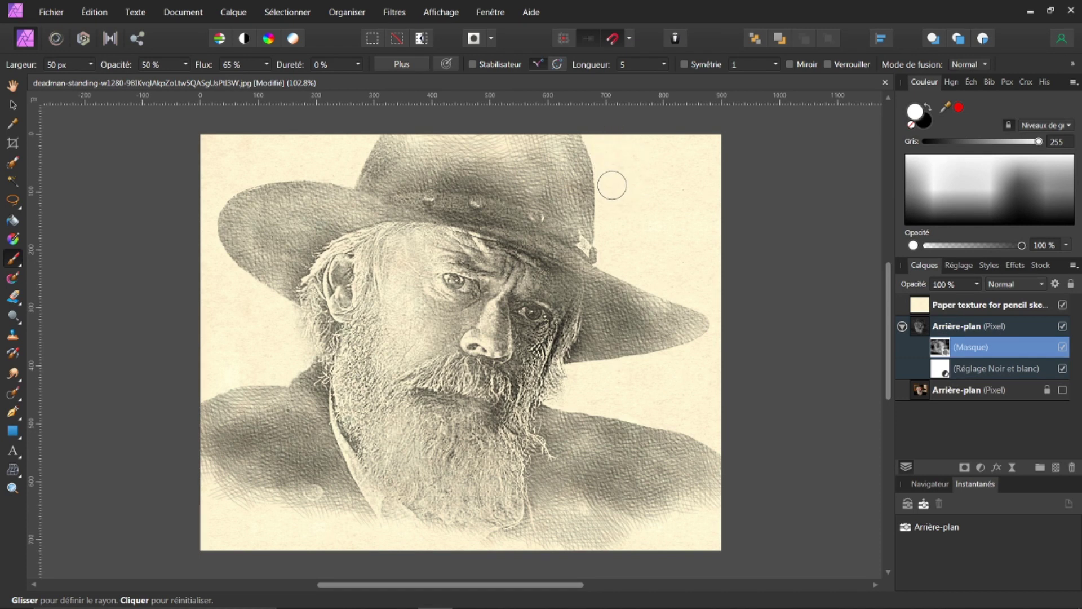
Step: Add a new pixel layer beneath the masked portrait layer and fill it with black
{"action": "left_click", "coordinate": [1056, 471]}
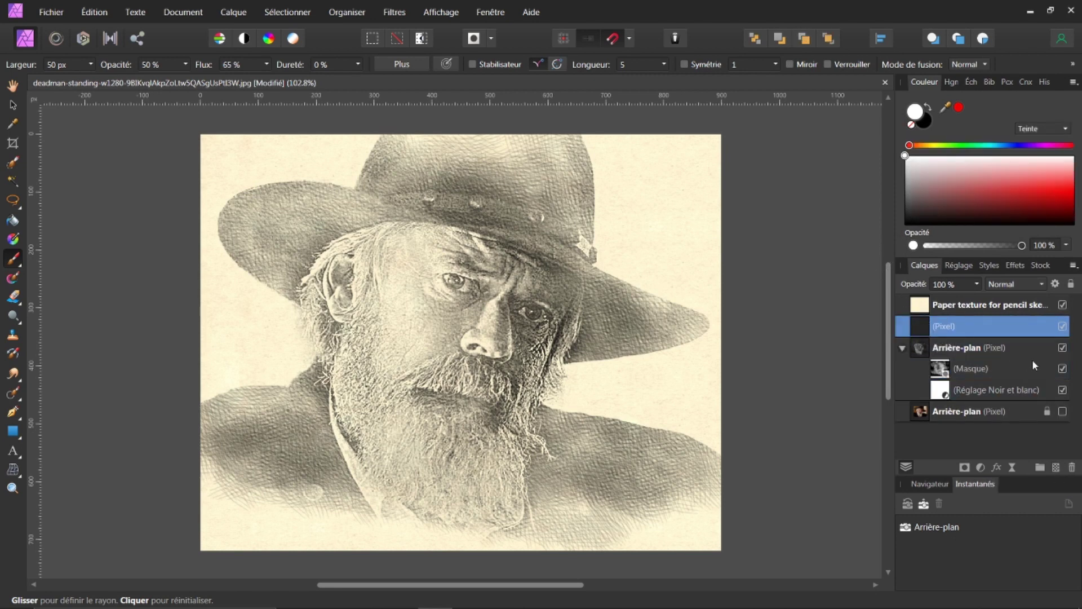
{"action": "left_click_drag", "start_coordinate": [920, 326], "coordinate": [918, 403]}
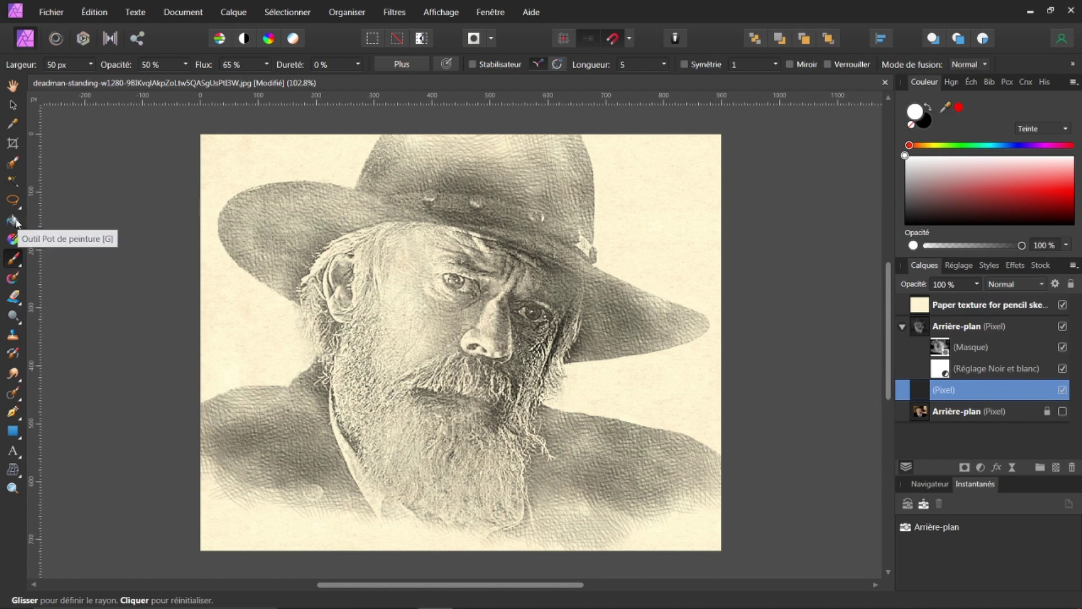
{"action": "left_click", "coordinate": [17, 222]}
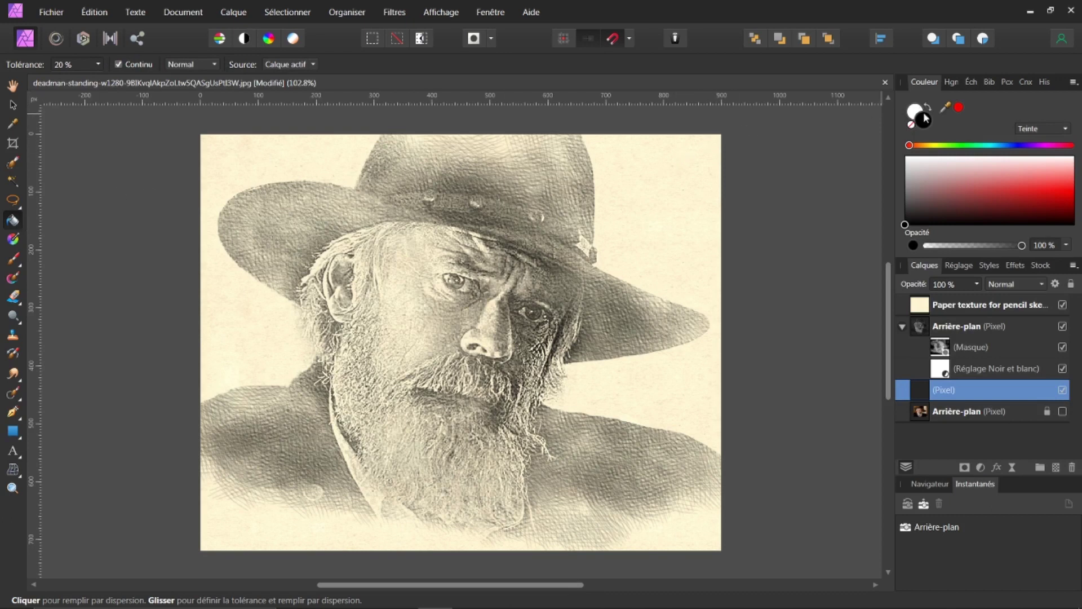
{"action": "left_click", "coordinate": [669, 233]}
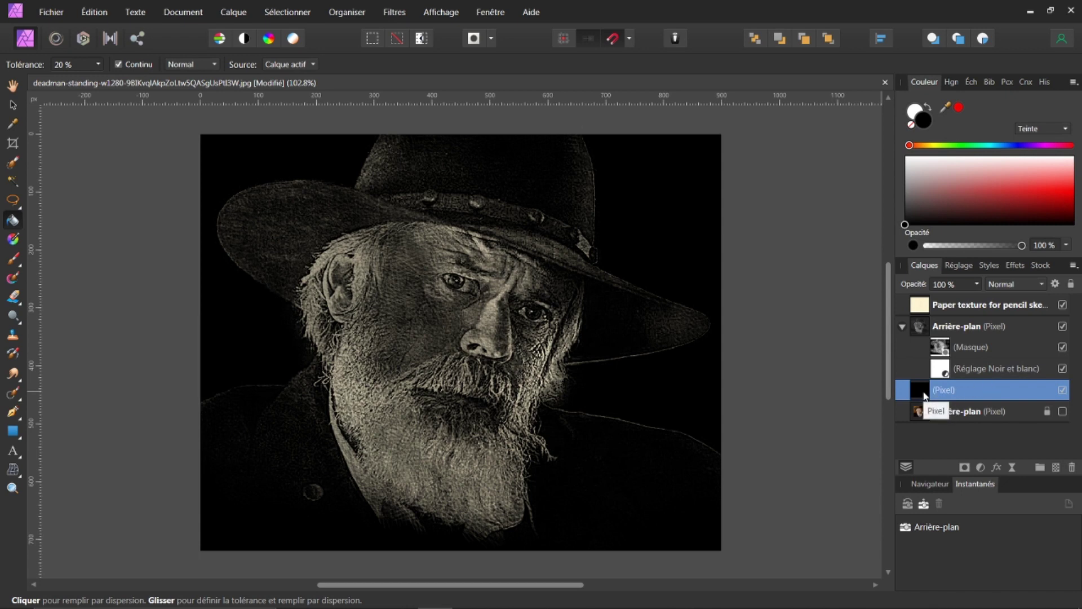
Step: Add a mask to the black pixel layer and invert it to hide the fill
{"action": "left_click", "coordinate": [963, 468]}
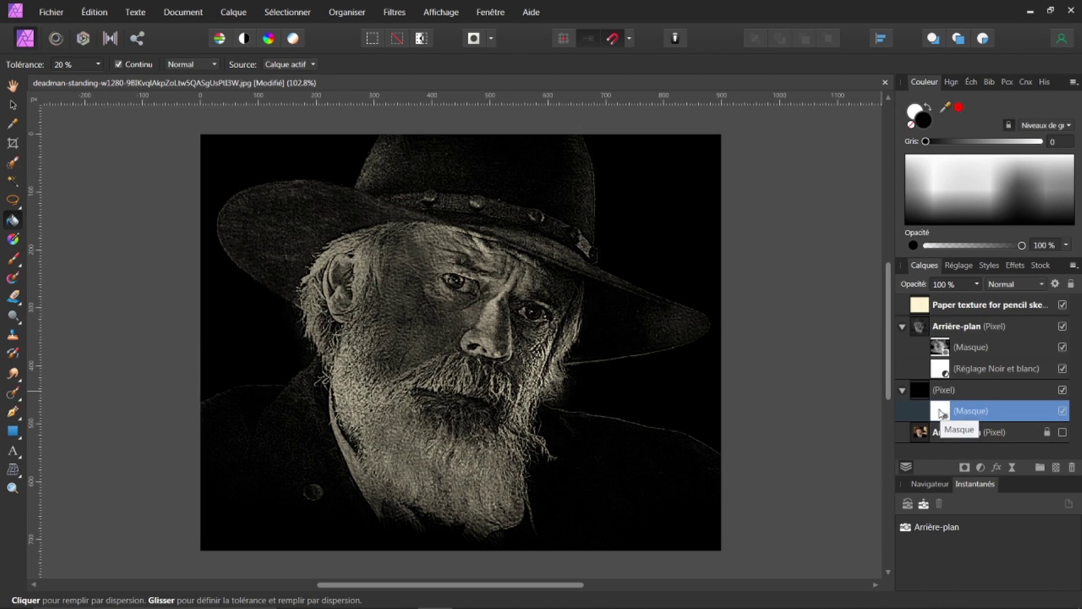
{"action": "left_click", "coordinate": [237, 12]}
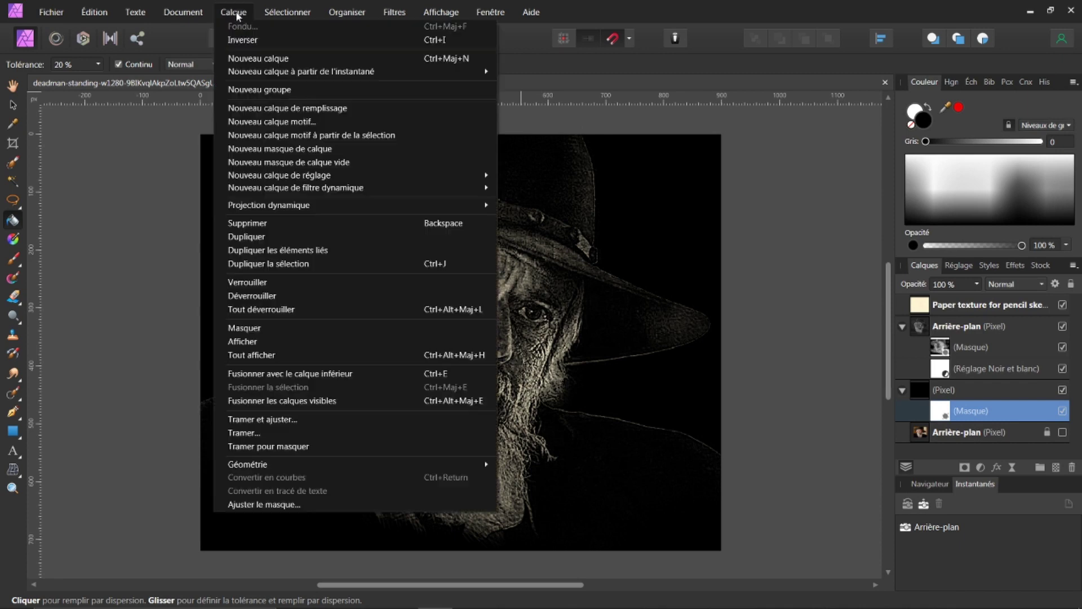
{"action": "left_click", "coordinate": [246, 40]}
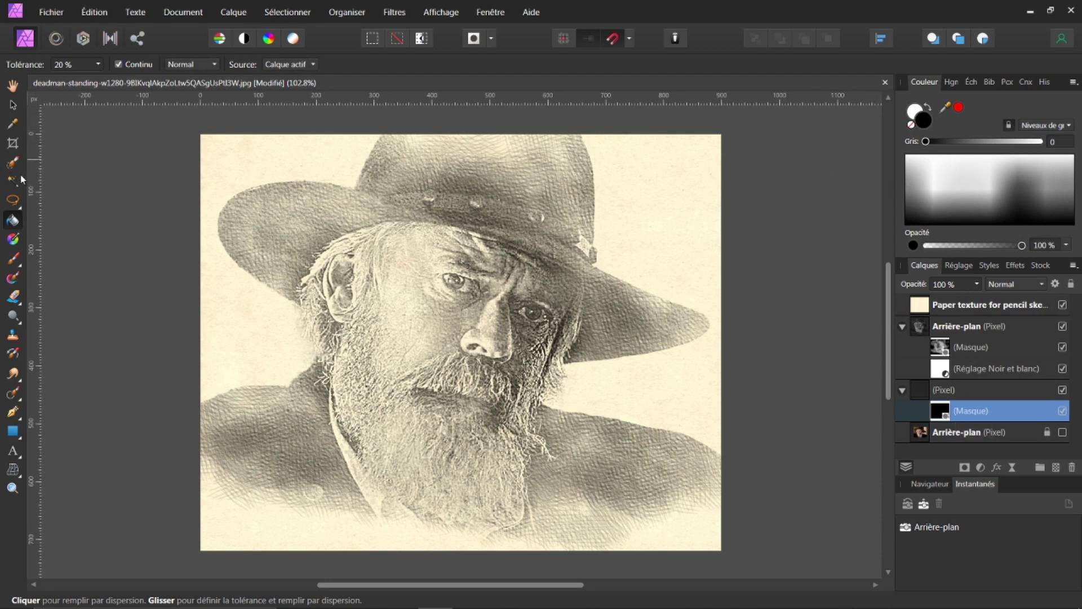
Step: Paint soft white strokes at 13 % brush opacity on the black layer's mask to shade around the hat, shoulders and lower beard
{"action": "left_click", "coordinate": [18, 268]}
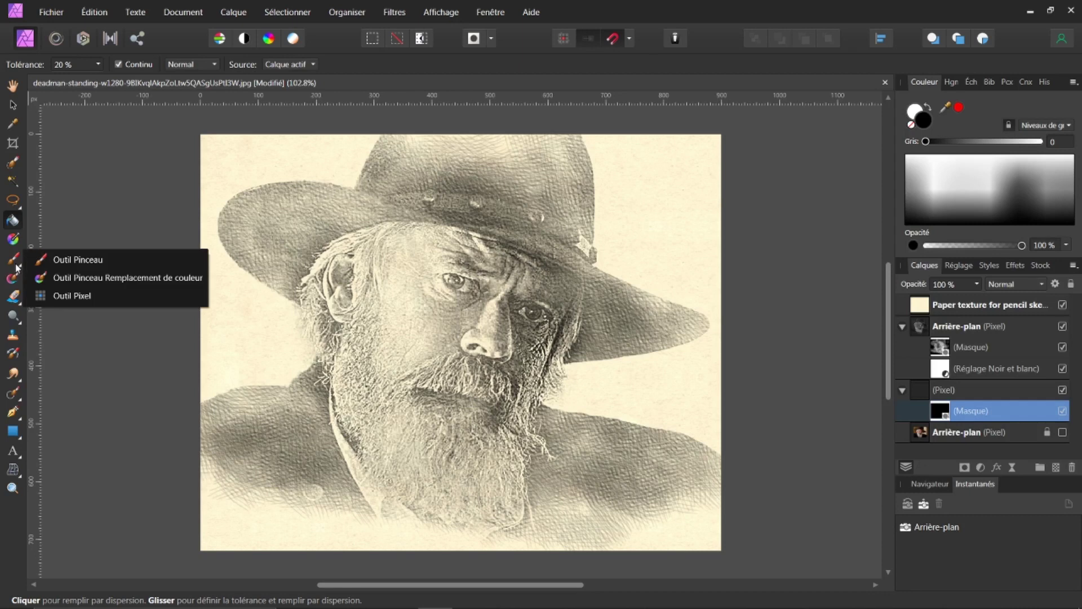
{"action": "left_click", "coordinate": [56, 260]}
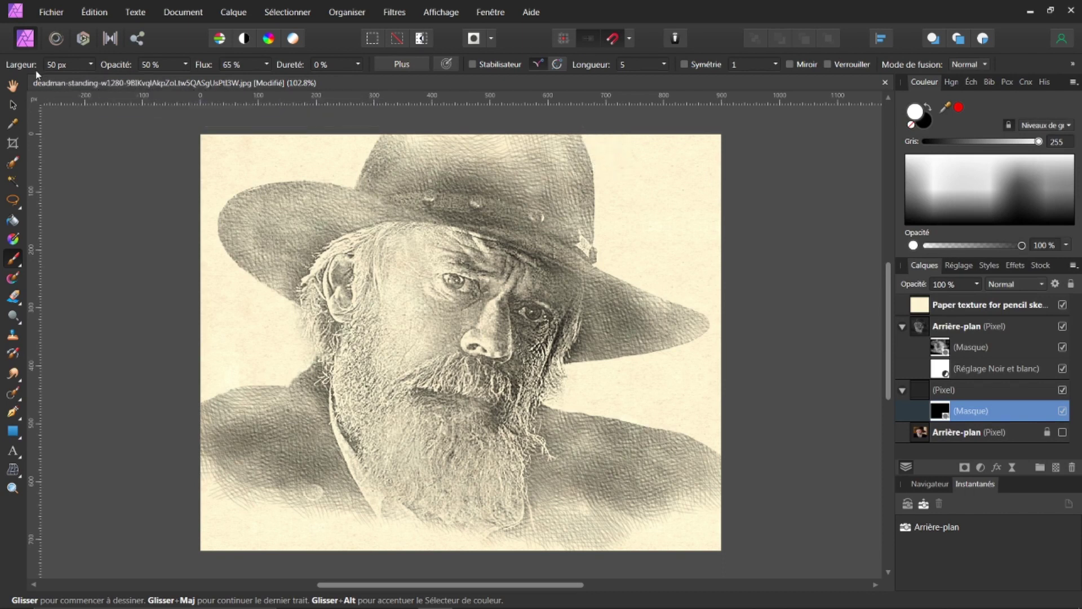
{"action": "left_click_drag", "start_coordinate": [124, 69], "coordinate": [101, 64]}
{"action": "mouse_move", "coordinate": [594, 149]}
{"action": "left_mouse_down"}
{"action": "mouse_move", "coordinate": [606, 179]}
{"action": "mouse_move", "coordinate": [594, 150]}
{"action": "mouse_move", "coordinate": [587, 218]}
{"action": "mouse_move", "coordinate": [605, 209]}
{"action": "mouse_move", "coordinate": [591, 251]}
{"action": "mouse_move", "coordinate": [595, 238]}
{"action": "mouse_move", "coordinate": [612, 260]}
{"action": "mouse_move", "coordinate": [599, 258]}
{"action": "mouse_move", "coordinate": [693, 306]}
{"action": "mouse_move", "coordinate": [679, 341]}
{"action": "mouse_move", "coordinate": [694, 332]}
{"action": "mouse_move", "coordinate": [661, 352]}
{"action": "left_mouse_up"}
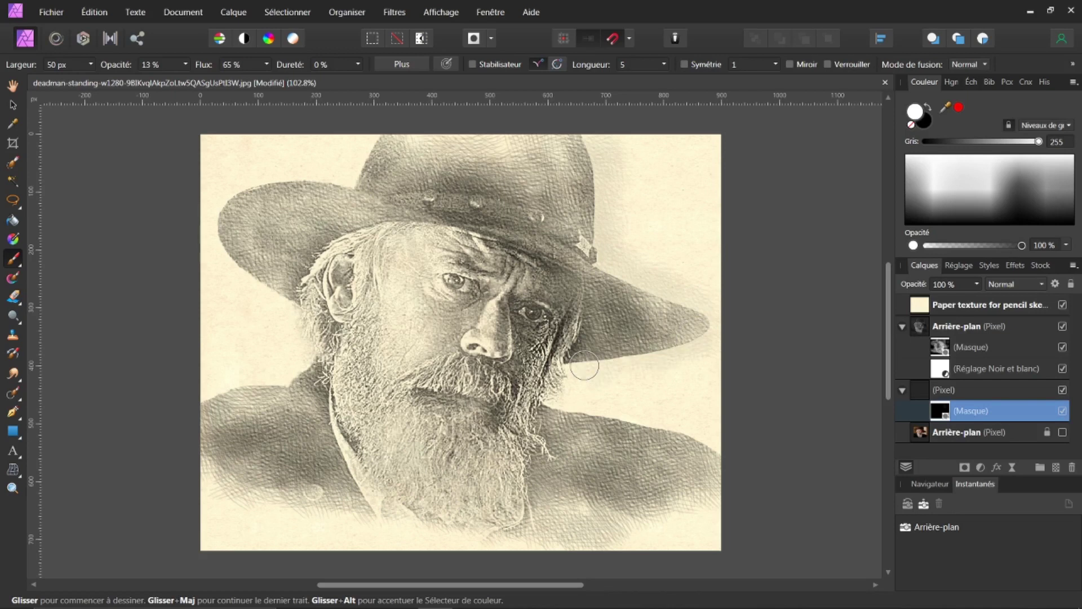
{"action": "left_click_drag", "start_coordinate": [558, 397], "coordinate": [635, 426]}
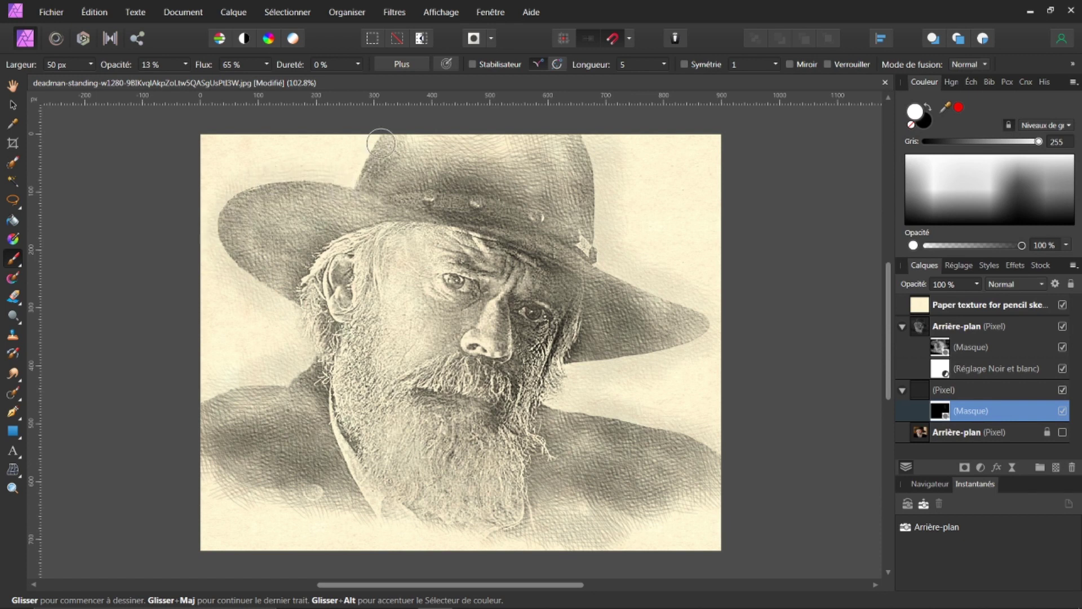
{"action": "left_click_drag", "start_coordinate": [381, 143], "coordinate": [376, 151]}
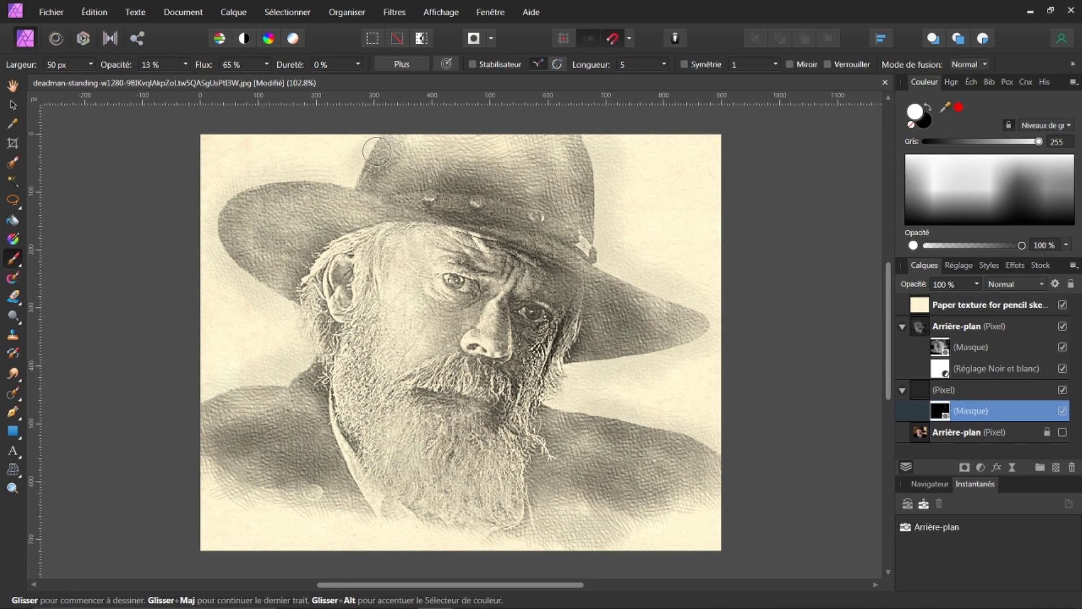
{"action": "left_click_drag", "start_coordinate": [603, 214], "coordinate": [657, 285]}
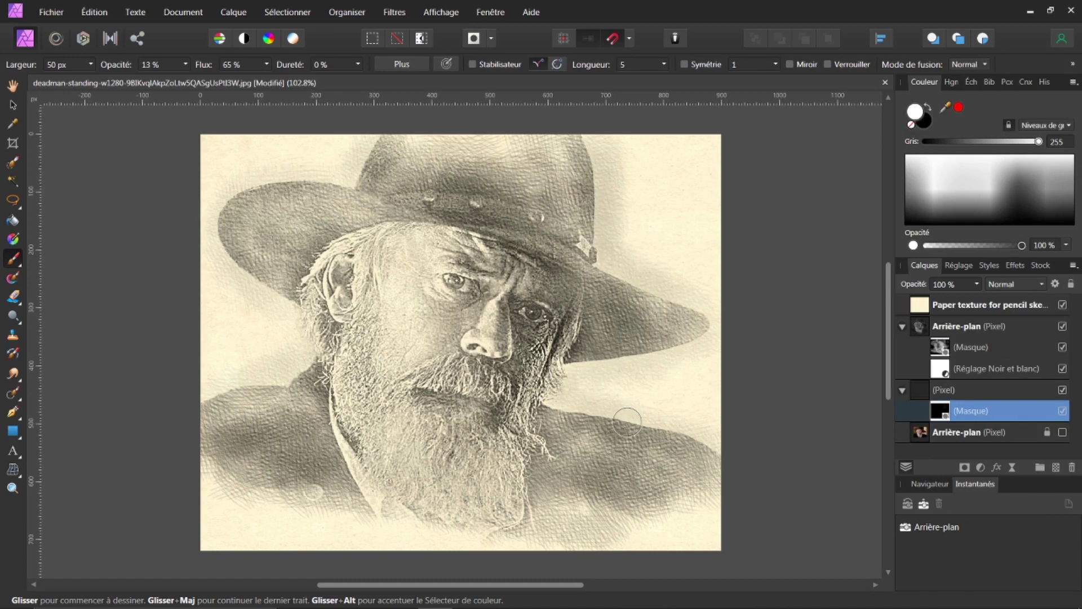
{"action": "mouse_move", "coordinate": [627, 422]}
{"action": "left_mouse_down"}
{"action": "mouse_move", "coordinate": [669, 536]}
{"action": "mouse_move", "coordinate": [698, 533]}
{"action": "left_mouse_up"}
{"action": "left_click_drag", "start_coordinate": [378, 527], "coordinate": [450, 524]}
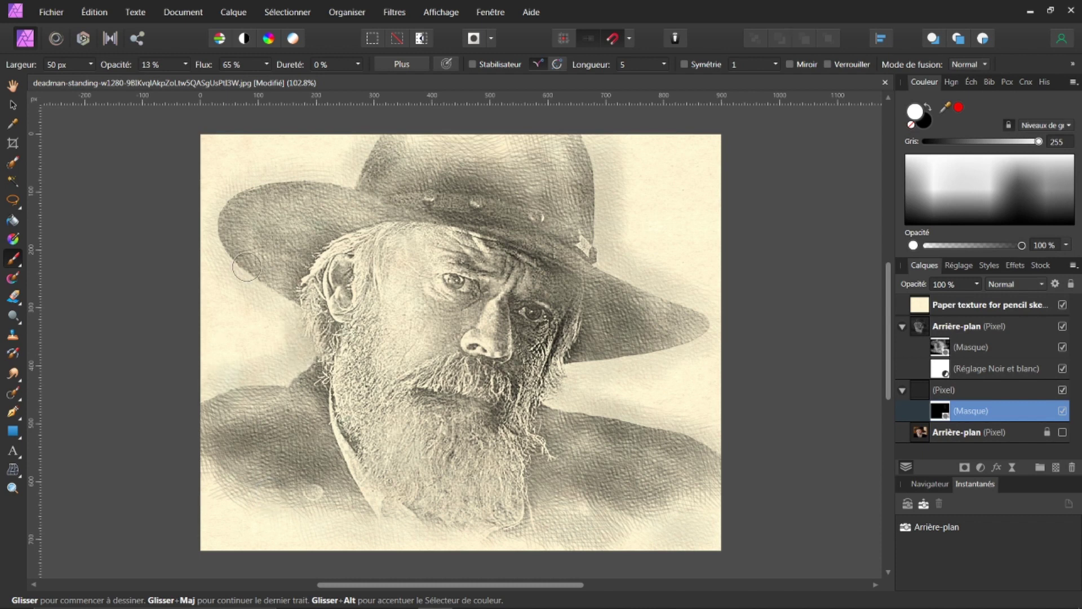
{"action": "left_click_drag", "start_coordinate": [246, 266], "coordinate": [229, 209]}
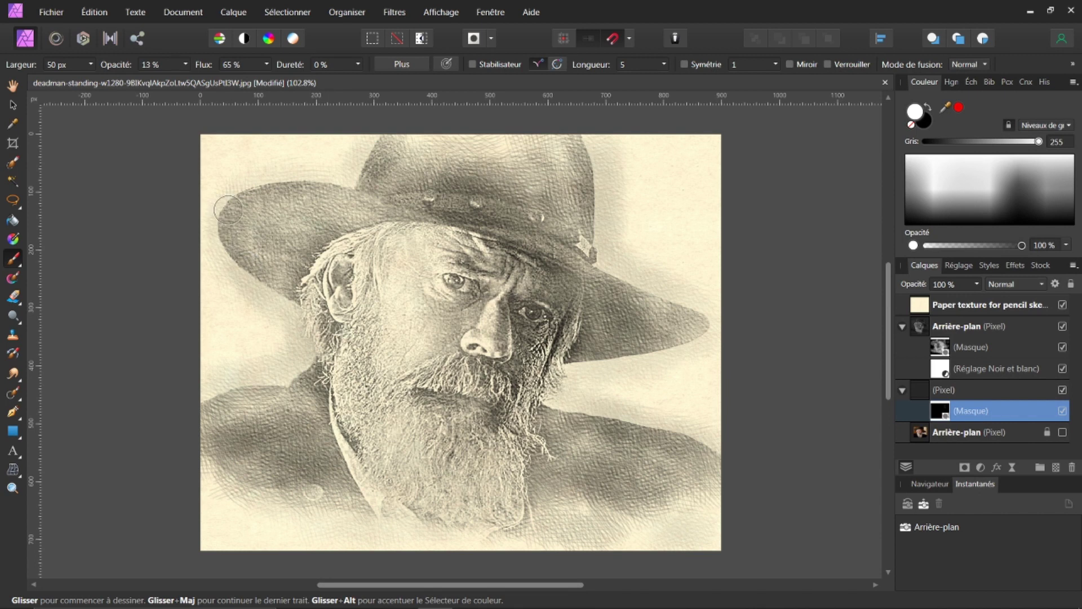
{"action": "left_click_drag", "start_coordinate": [228, 210], "coordinate": [315, 172]}
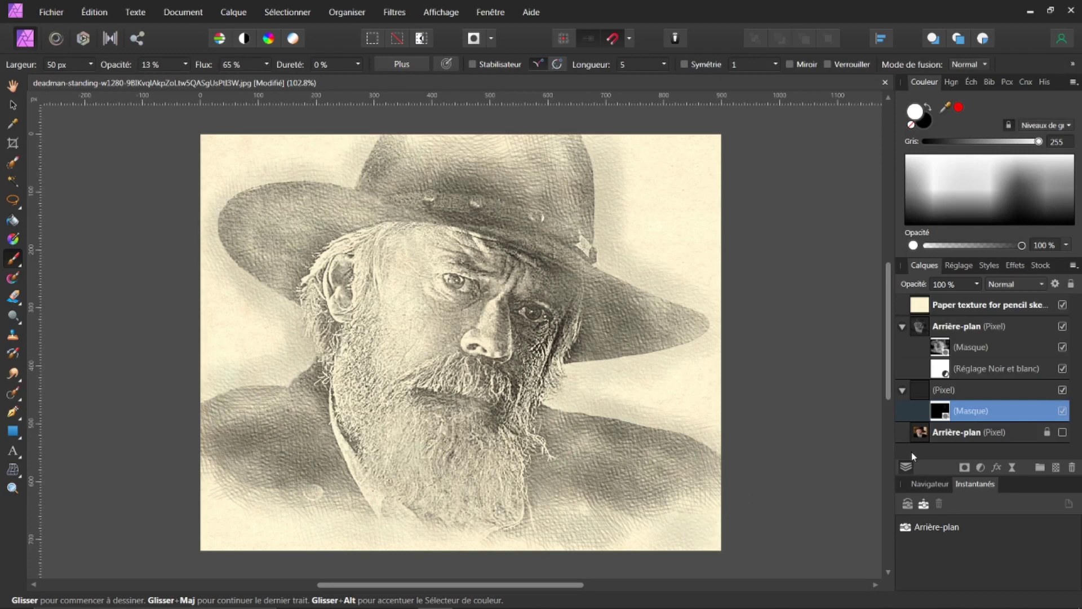
Step: Add a live Vignette filter from the paper texture layer and move it to the top of the layer stack
{"action": "left_click", "coordinate": [920, 307]}
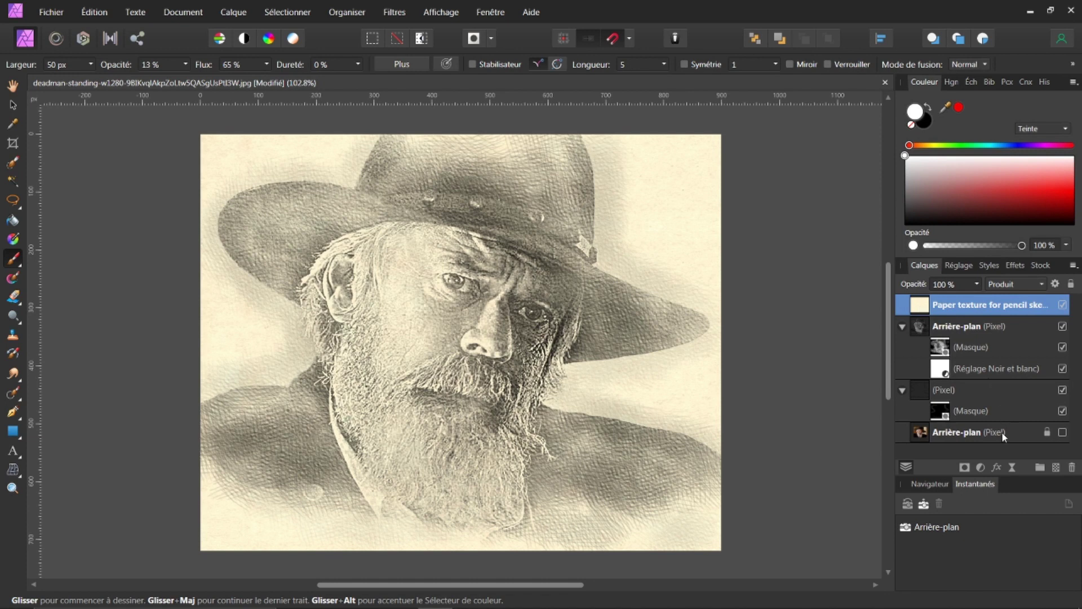
{"action": "left_click", "coordinate": [996, 467]}
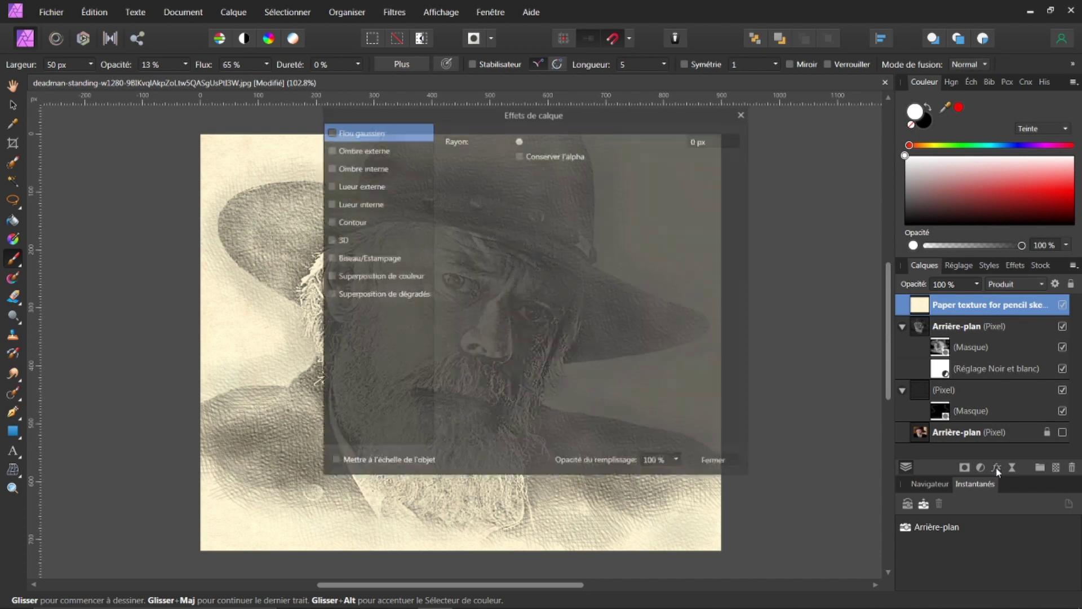
{"action": "left_click", "coordinate": [743, 113]}
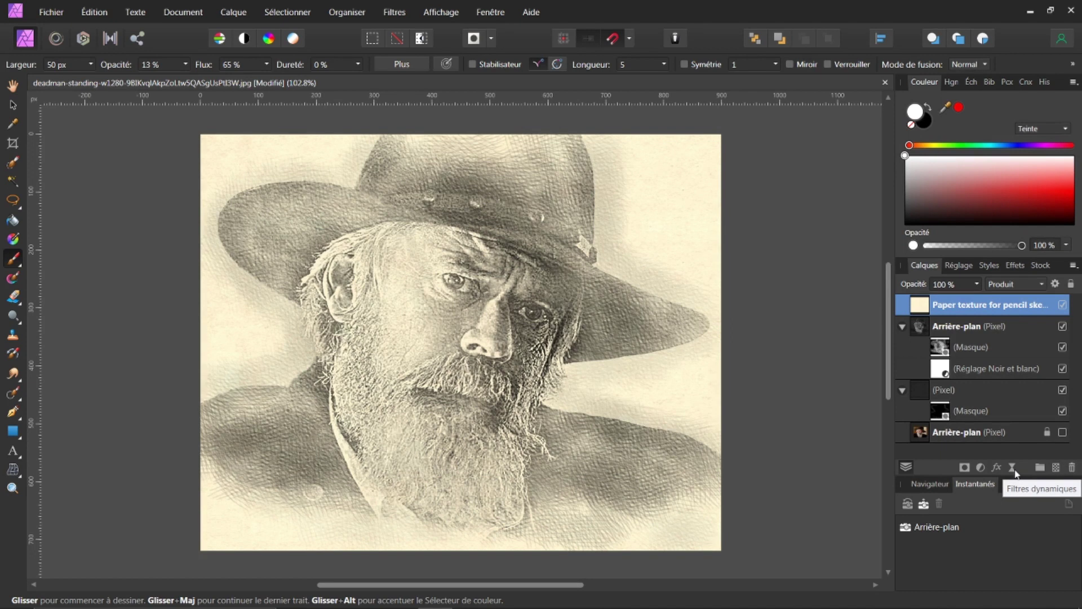
{"action": "left_click", "coordinate": [1015, 471]}
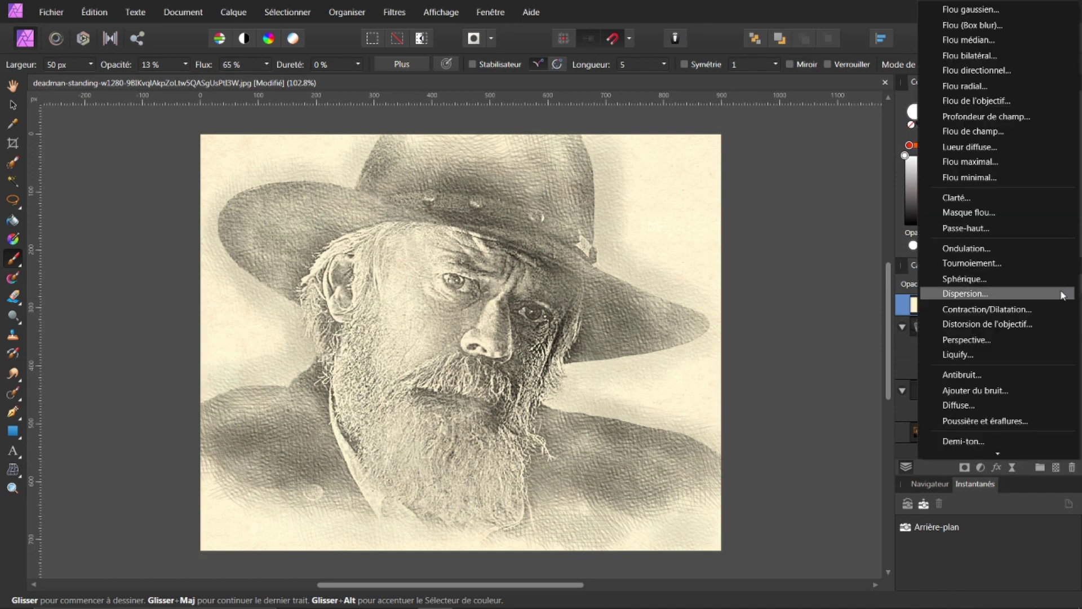
{"action": "scroll", "coordinate": [994, 329], "scroll_direction": "down", "scroll_amount": 3}
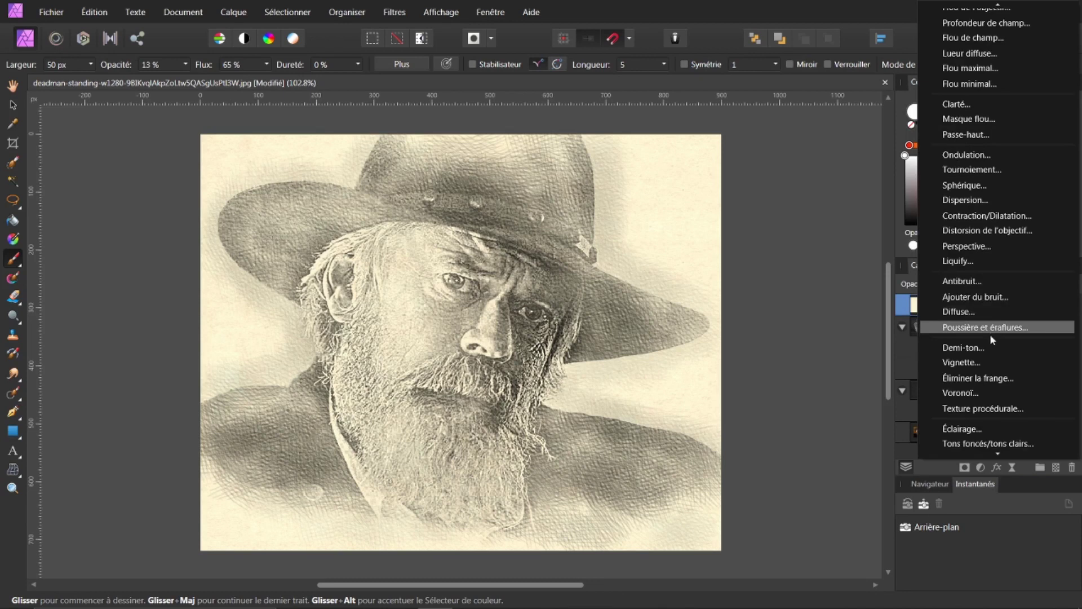
{"action": "left_click", "coordinate": [962, 362]}
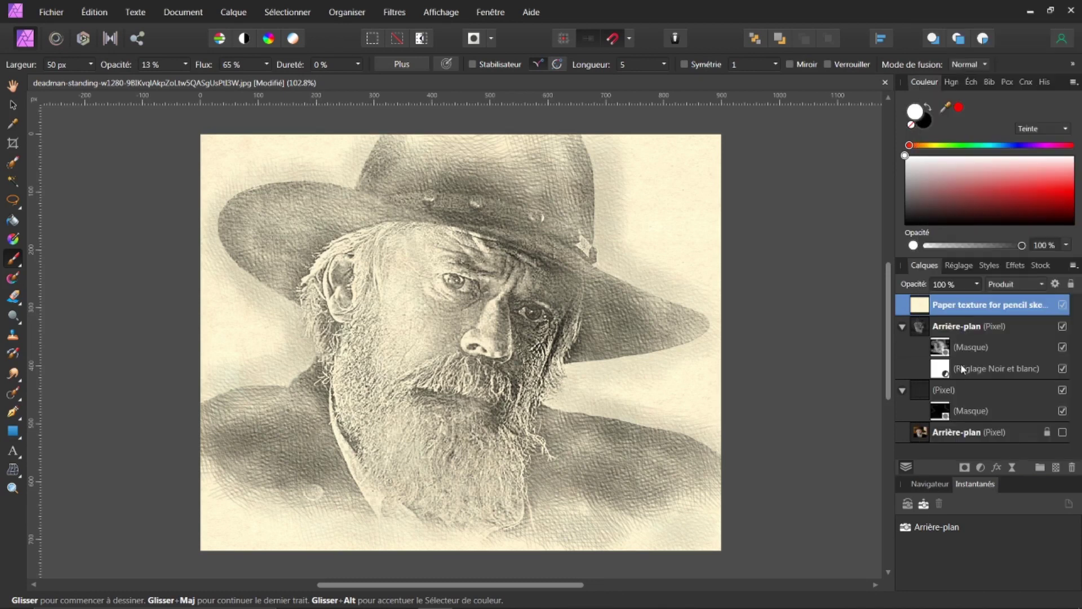
{"action": "left_click_drag", "start_coordinate": [790, 290], "coordinate": [794, 464]}
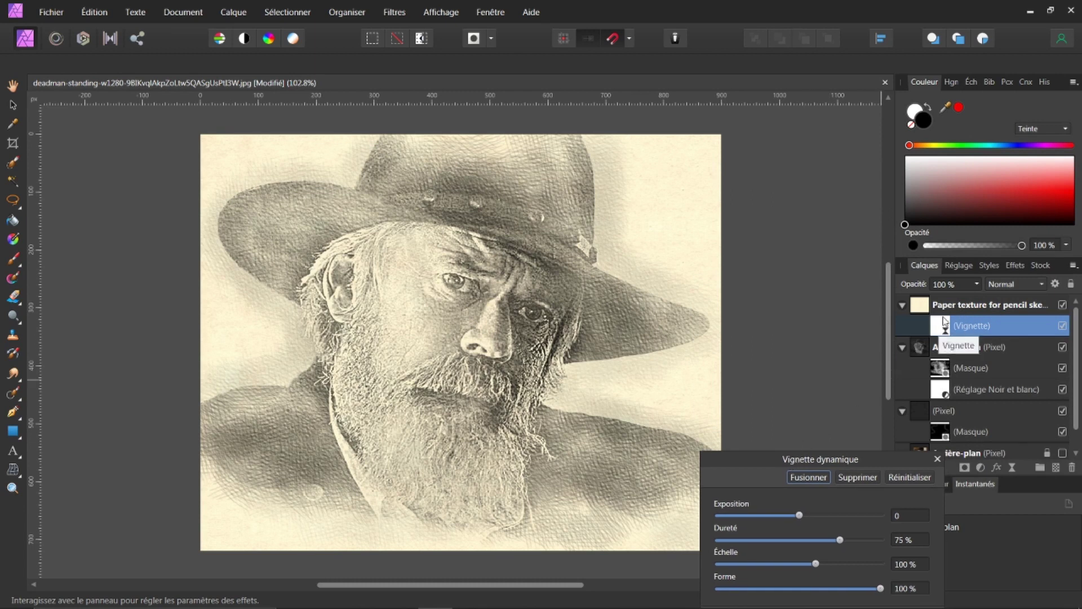
{"action": "left_click_drag", "start_coordinate": [939, 321], "coordinate": [935, 298]}
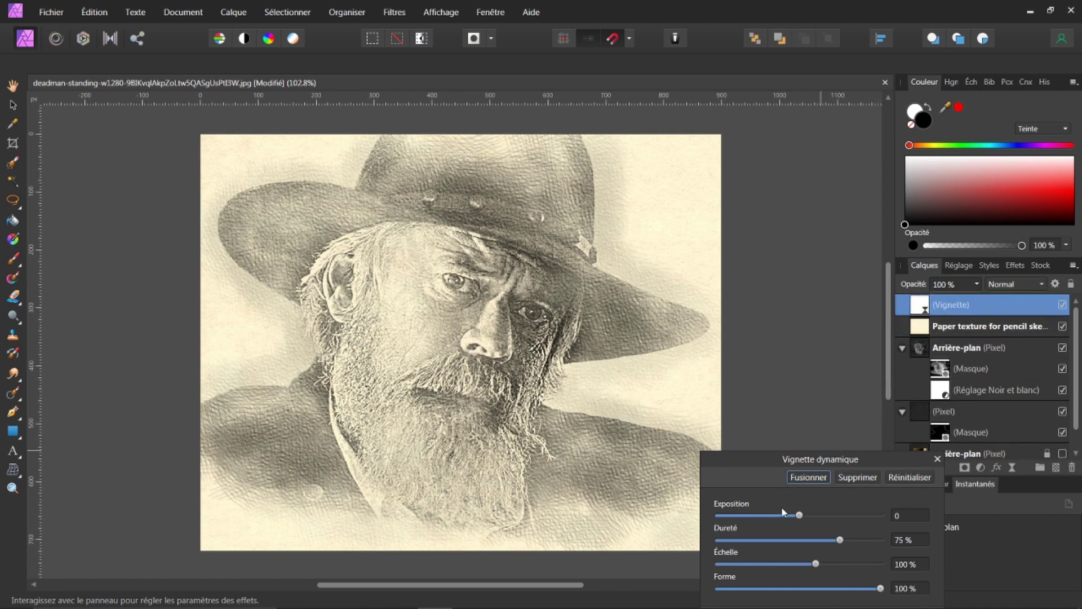
Step: Set the vignette's exposure to -3,486, hardness to 44 % and scale to 127 %
{"action": "left_click_drag", "start_coordinate": [798, 517], "coordinate": [742, 513]}
{"action": "left_click_drag", "start_coordinate": [840, 540], "coordinate": [791, 540]}
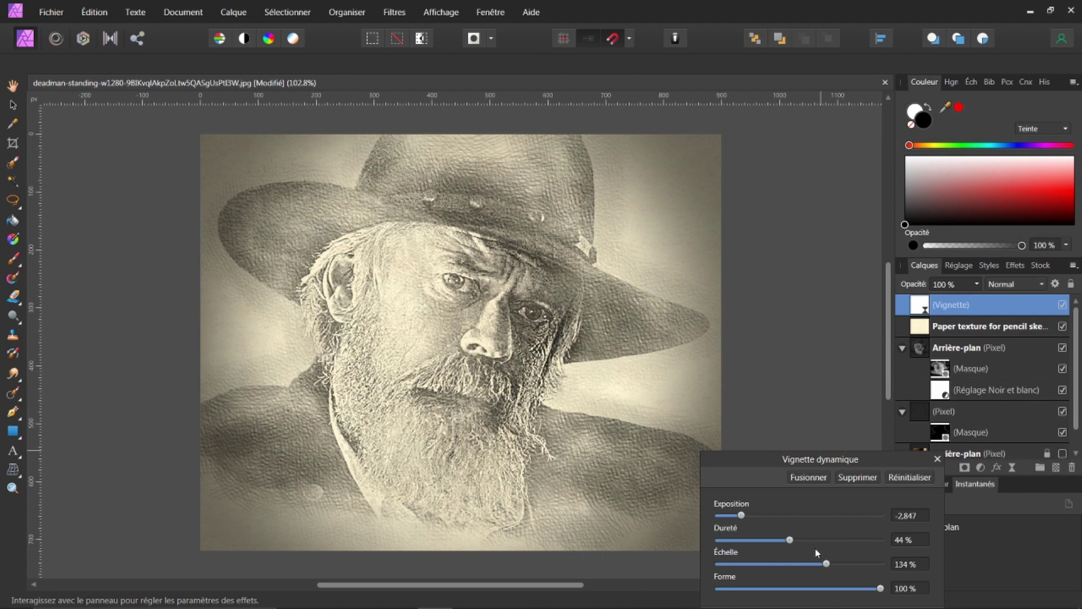
{"action": "left_click_drag", "start_coordinate": [827, 564], "coordinate": [826, 566]}
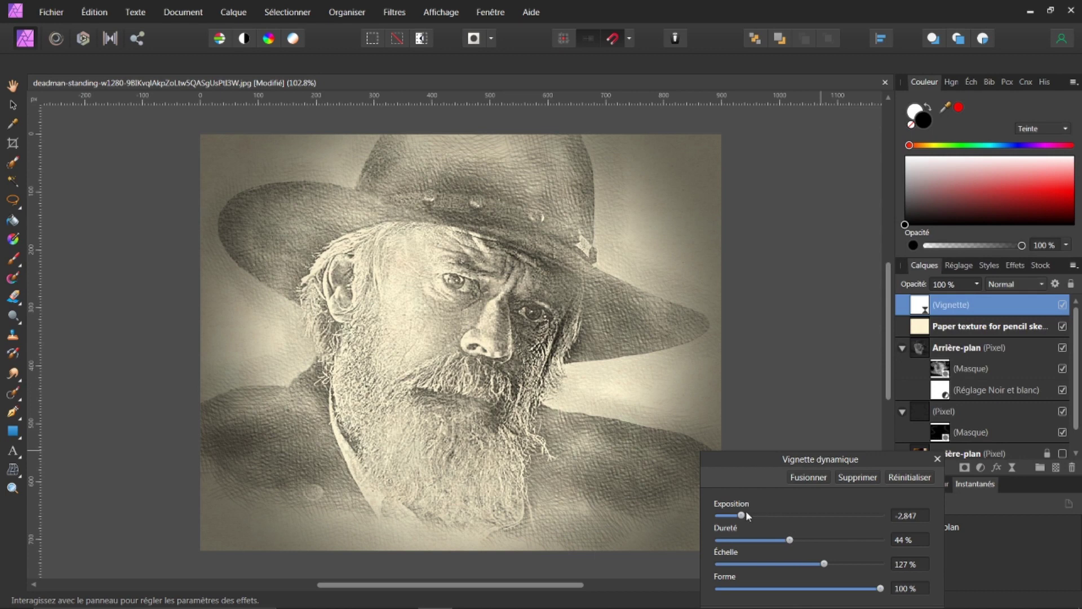
{"action": "left_click_drag", "start_coordinate": [741, 515], "coordinate": [730, 515]}
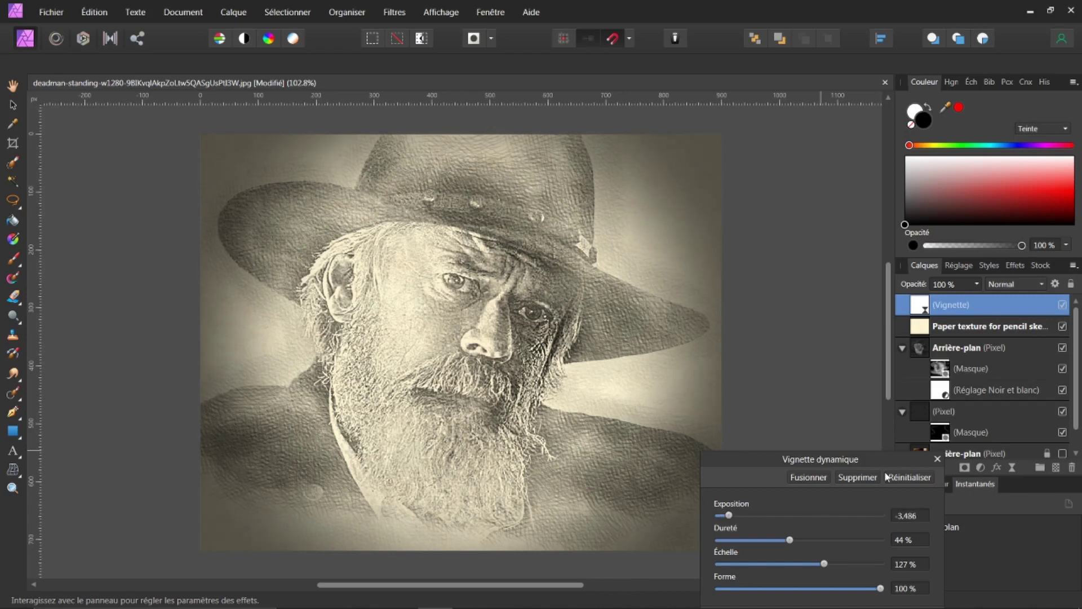
{"action": "left_click_drag", "start_coordinate": [892, 461], "coordinate": [895, 282]}
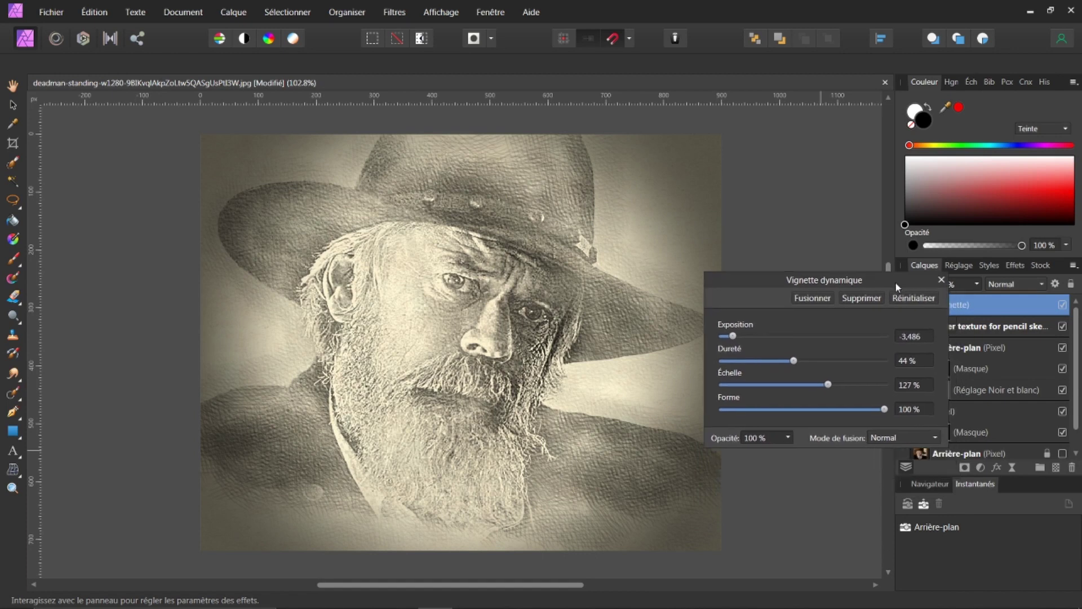
{"action": "left_click", "coordinate": [941, 280]}
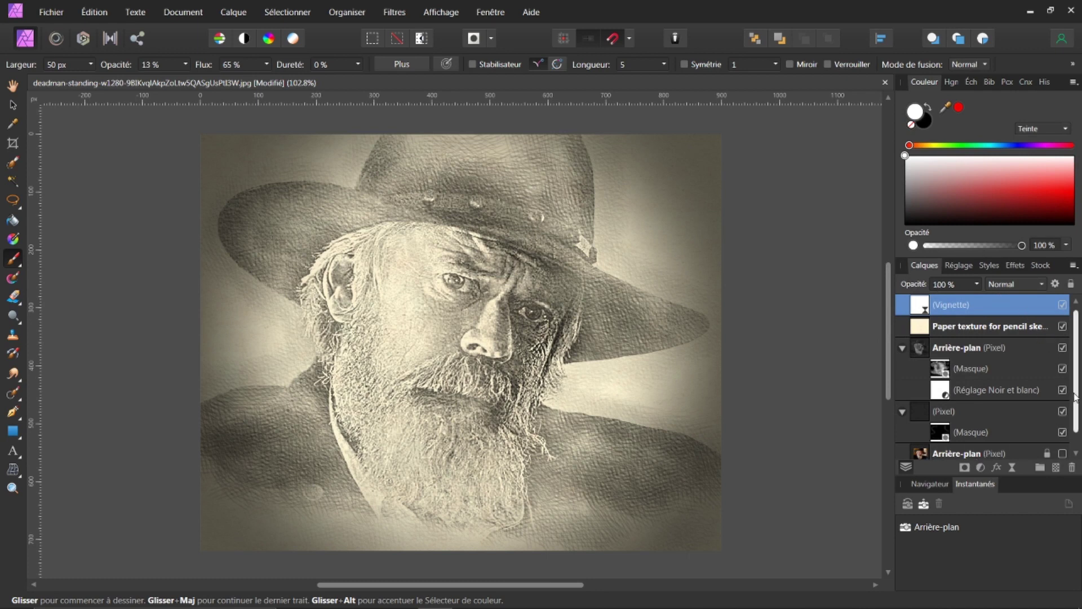
Step: Move the original Arrière-plan photo layer to the top of the stack and toggle its visibility to compare it with the sketch
{"action": "scroll", "coordinate": [1075, 396], "scroll_direction": "down", "scroll_amount": 1}
{"action": "left_click", "coordinate": [927, 437]}
{"action": "left_click_drag", "start_coordinate": [929, 439], "coordinate": [997, 306]}
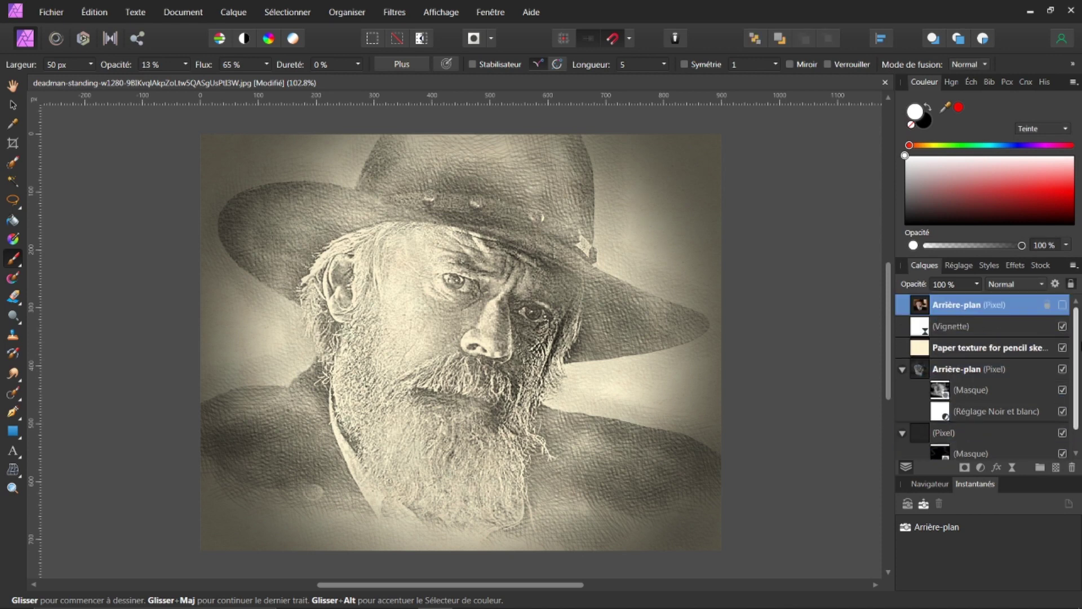
{"action": "left_click", "coordinate": [1062, 306]}
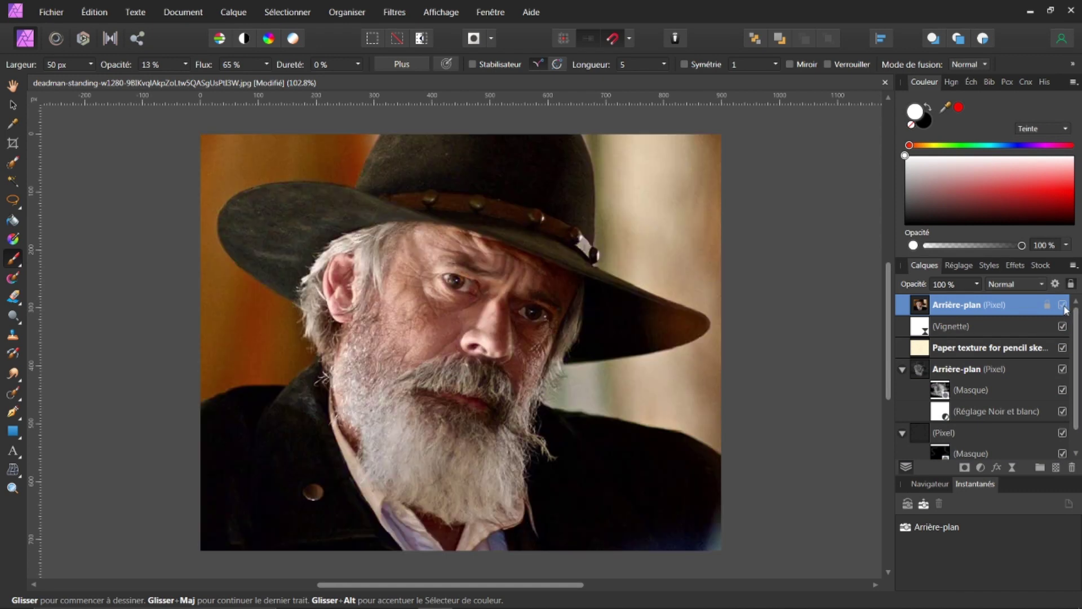
{"action": "left_click", "coordinate": [1063, 306]}
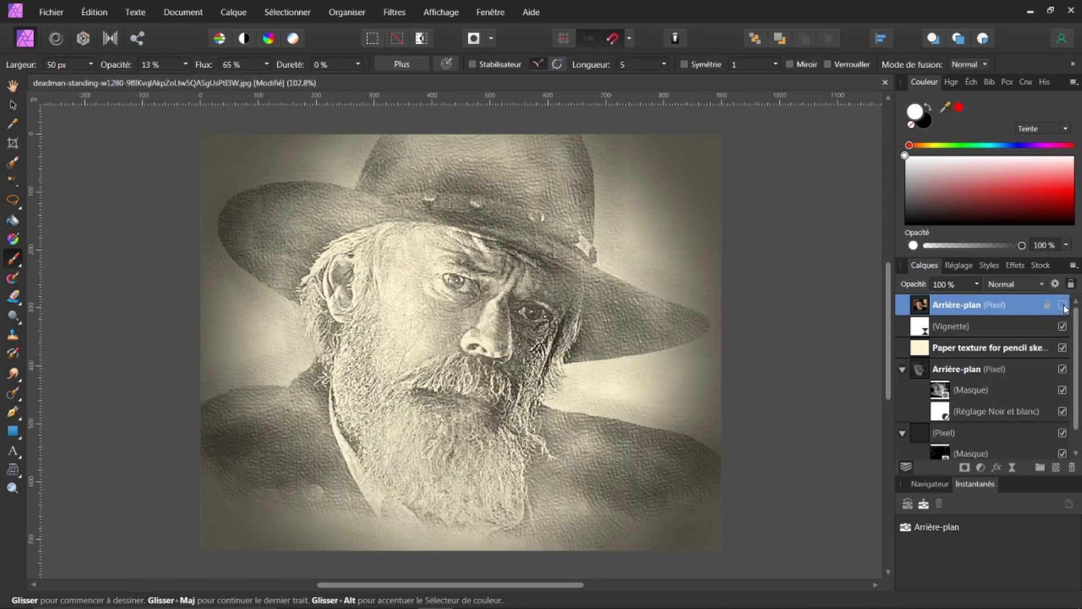